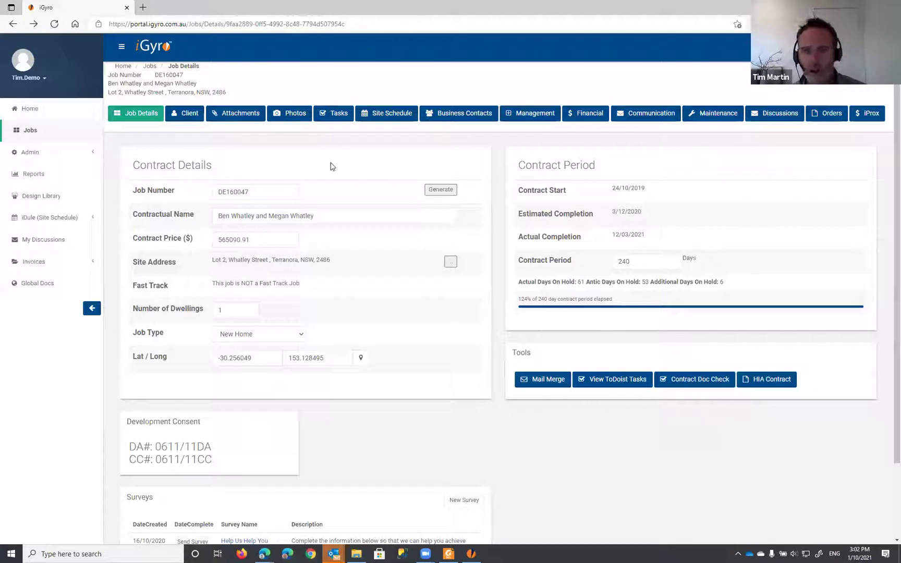
Open the job's client contacts and review the contact type options on the first client card
click(185, 119)
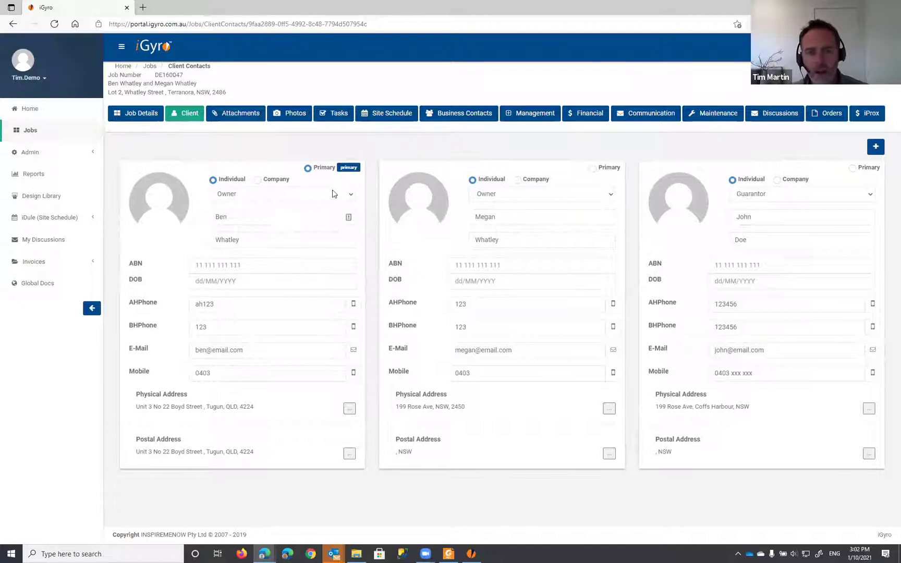
click(346, 196)
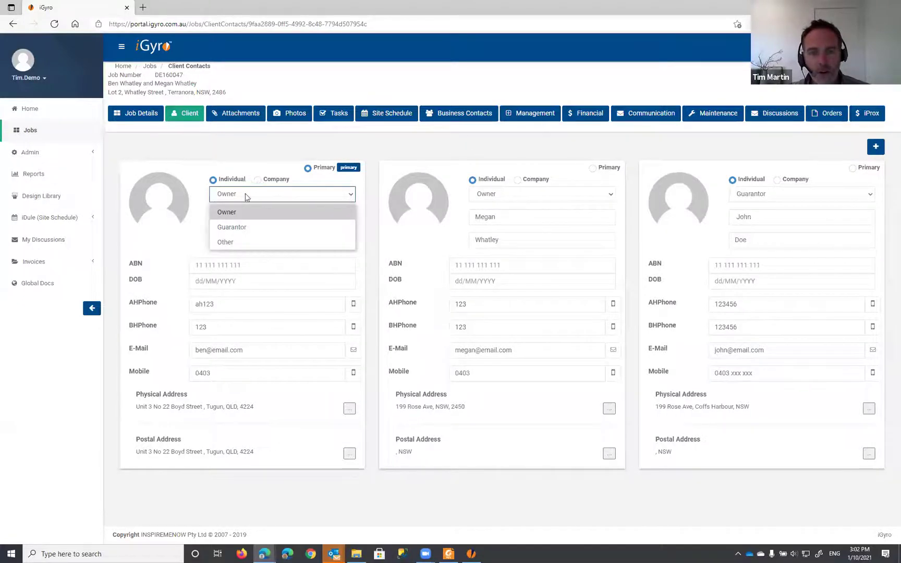
click(346, 196)
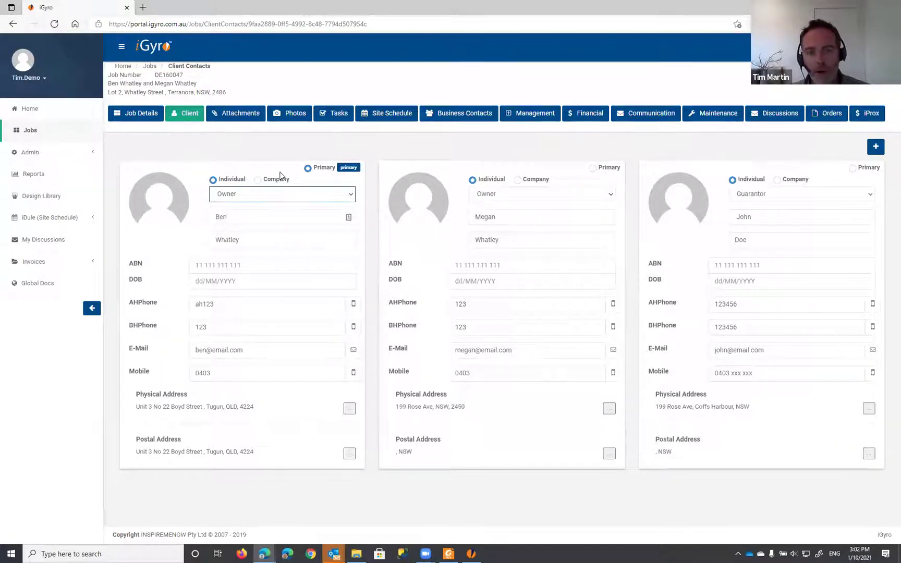
click(245, 196)
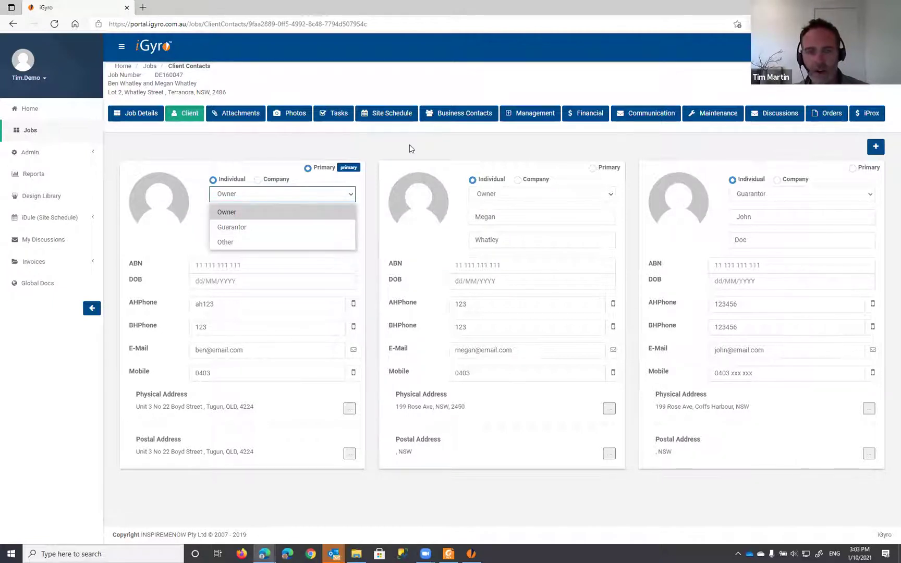
click(743, 241)
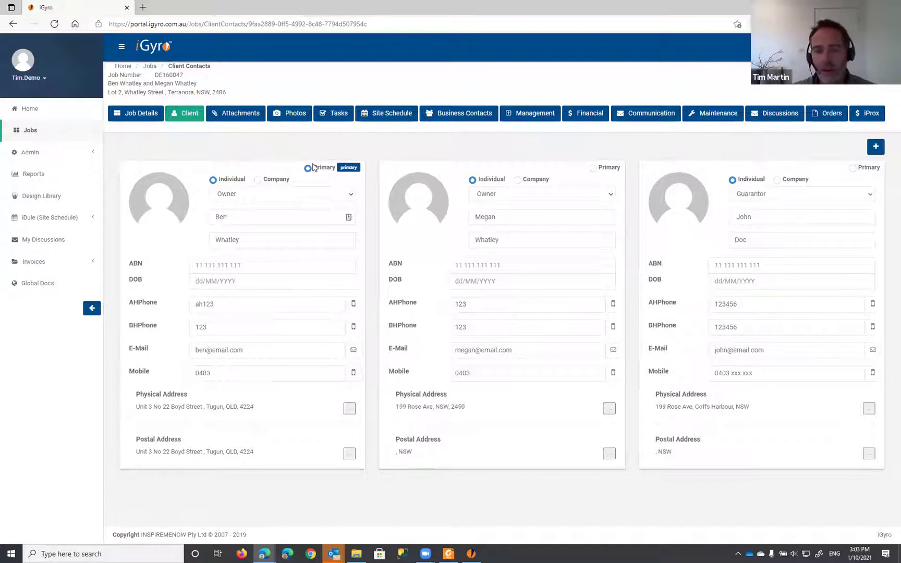
Try the primary contact setting on the second and third client cards, returning it to the first card
click(592, 169)
click(308, 168)
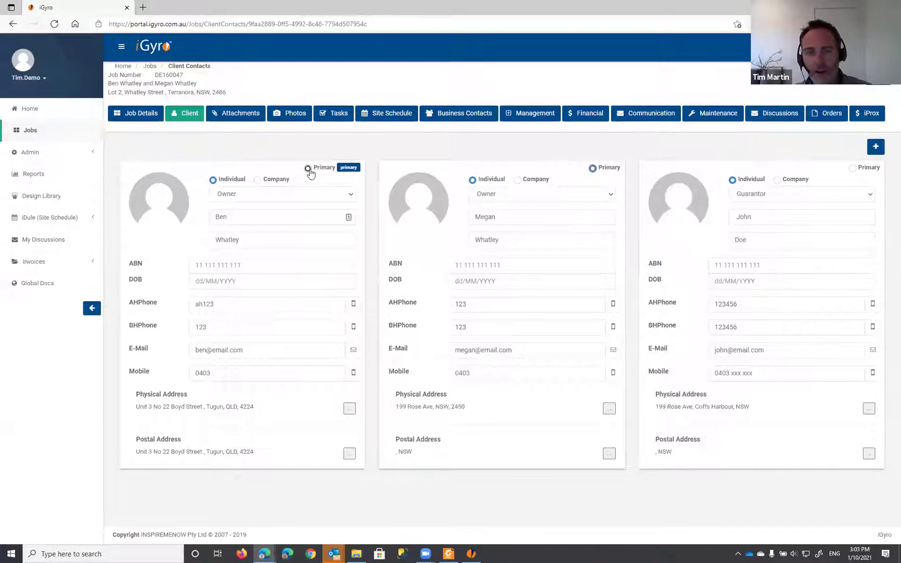
click(852, 169)
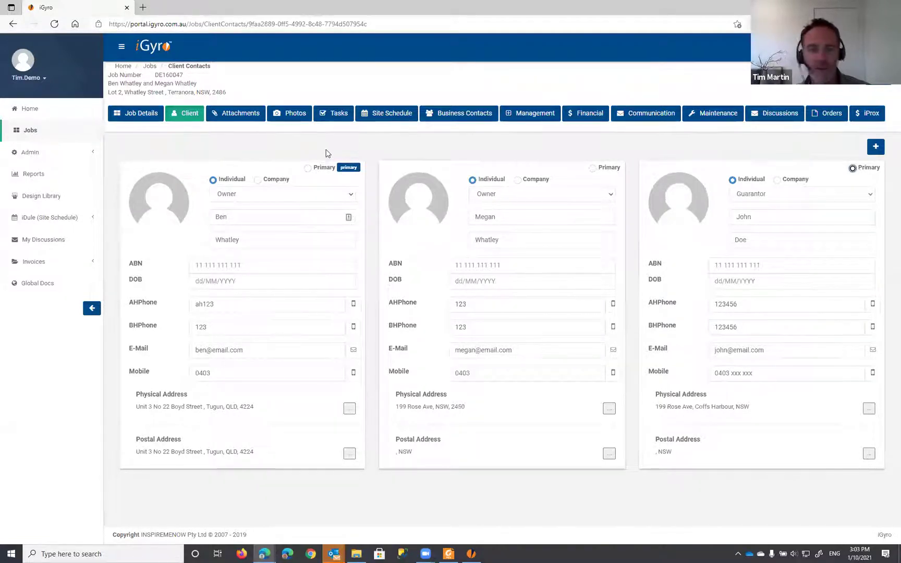
click(307, 168)
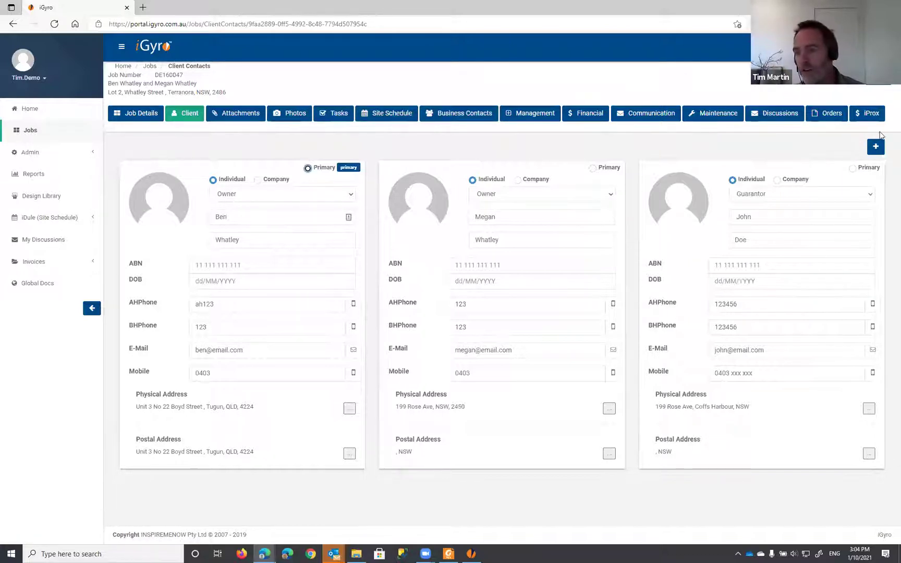
Add a new blank client contact to the job, set its type to Other, and refresh the contacts page
click(876, 149)
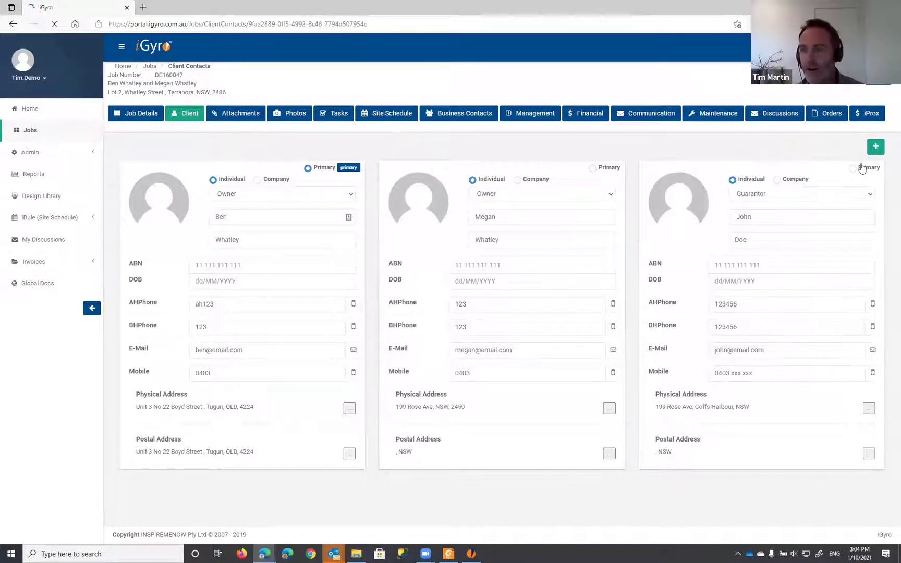
scroll(501, 278, down, 3)
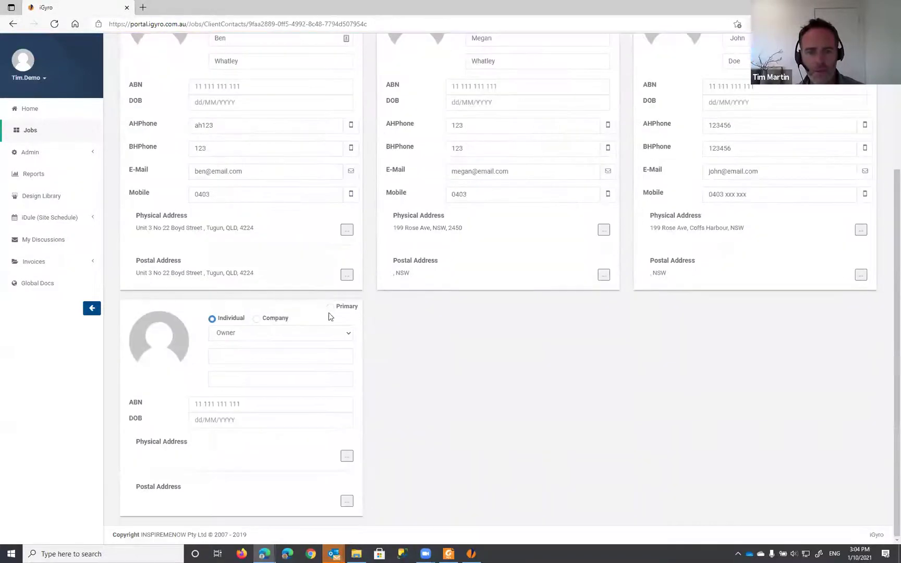
scroll(368, 378, up, 3)
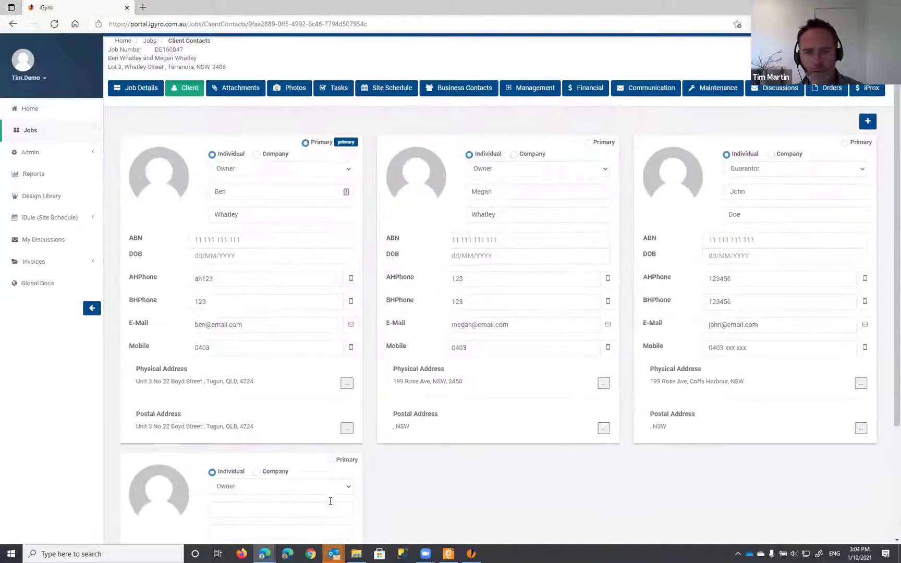
click(333, 488)
click(251, 533)
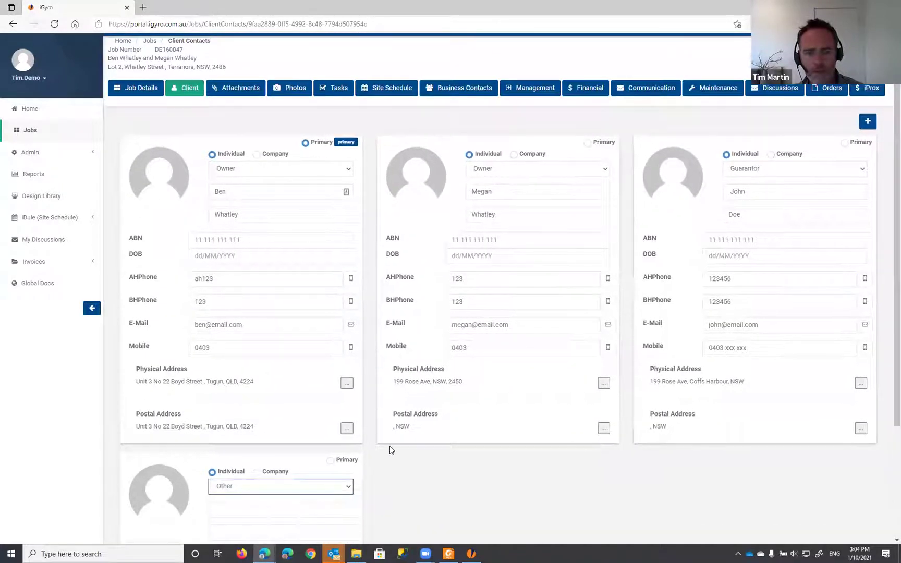
scroll(361, 442, down, 1)
scroll(359, 441, down, 1)
scroll(416, 374, up, 3)
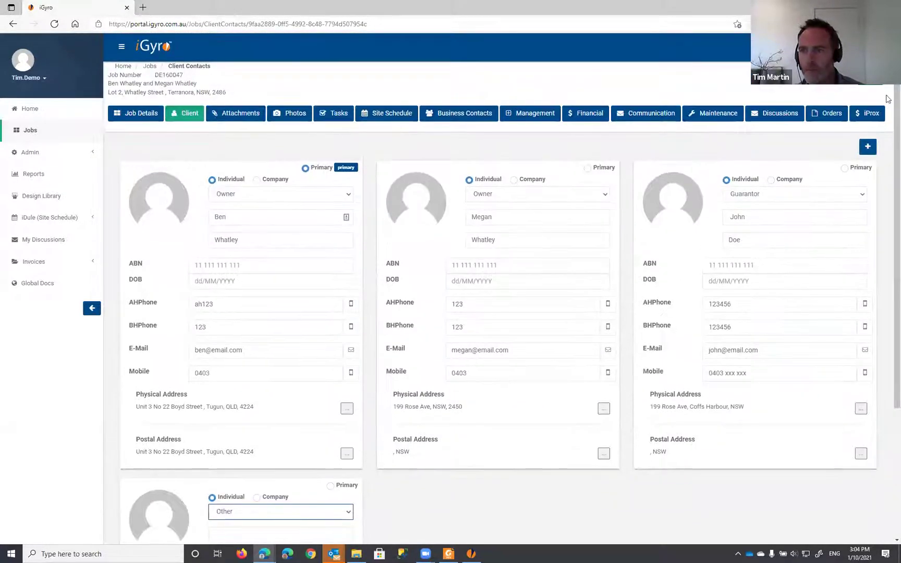
key(F5)
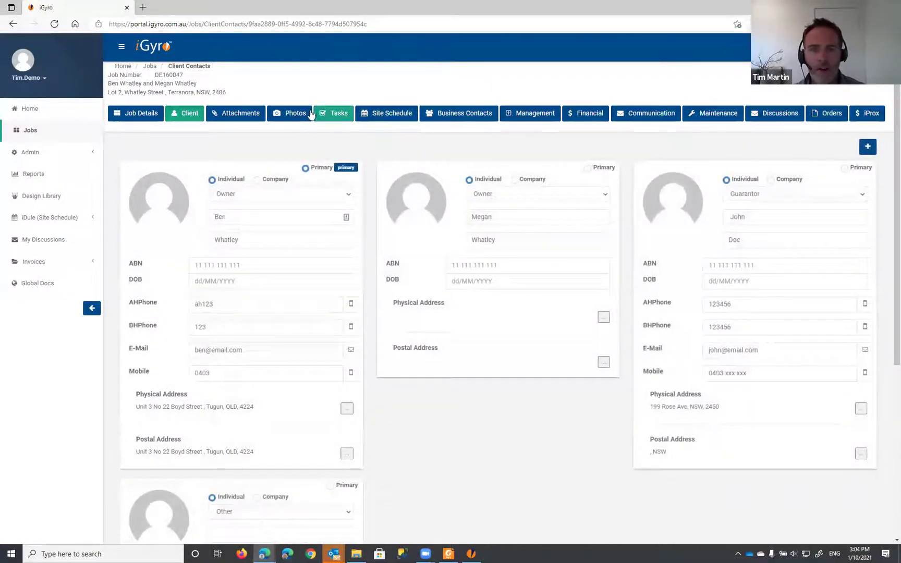
Open the job's business contacts and look up alternative contacts by first name for the Sales Consultant entry
click(461, 120)
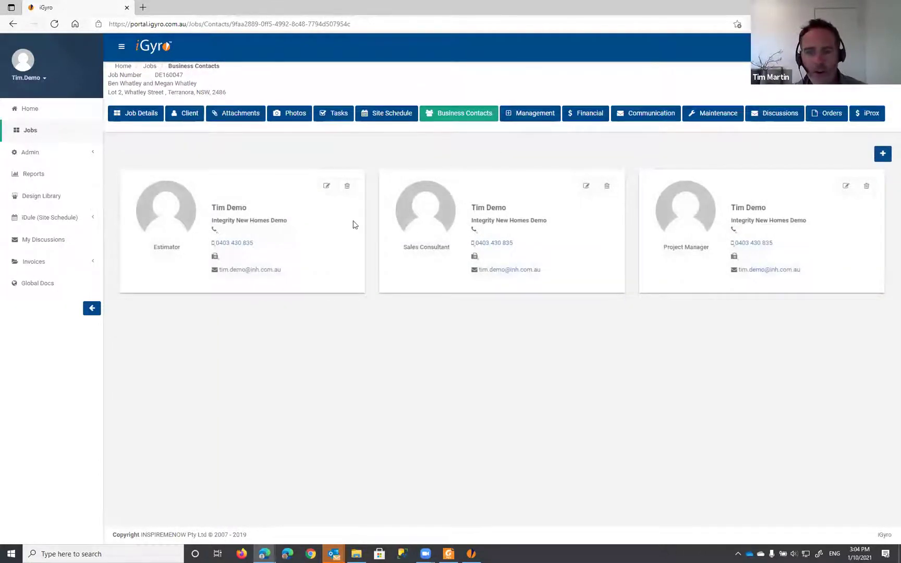
click(584, 189)
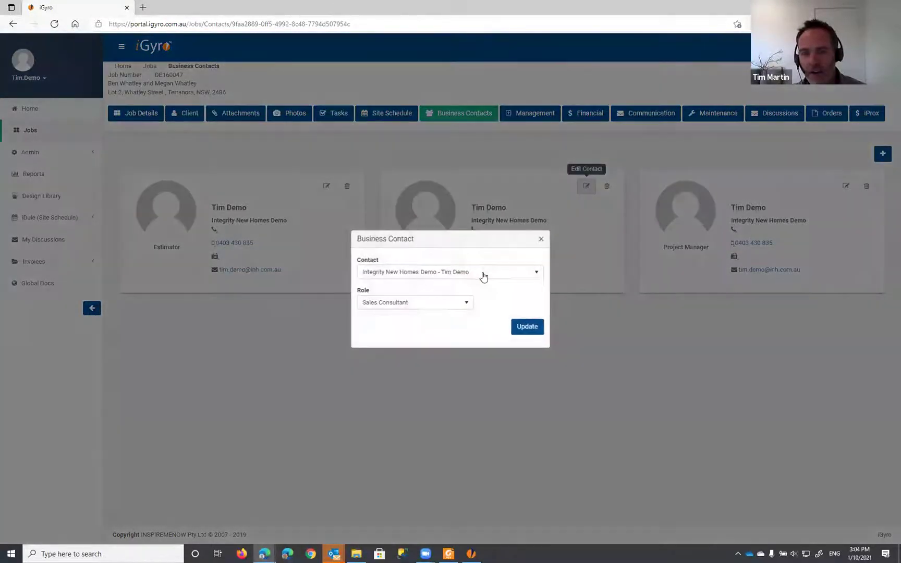
click(483, 273)
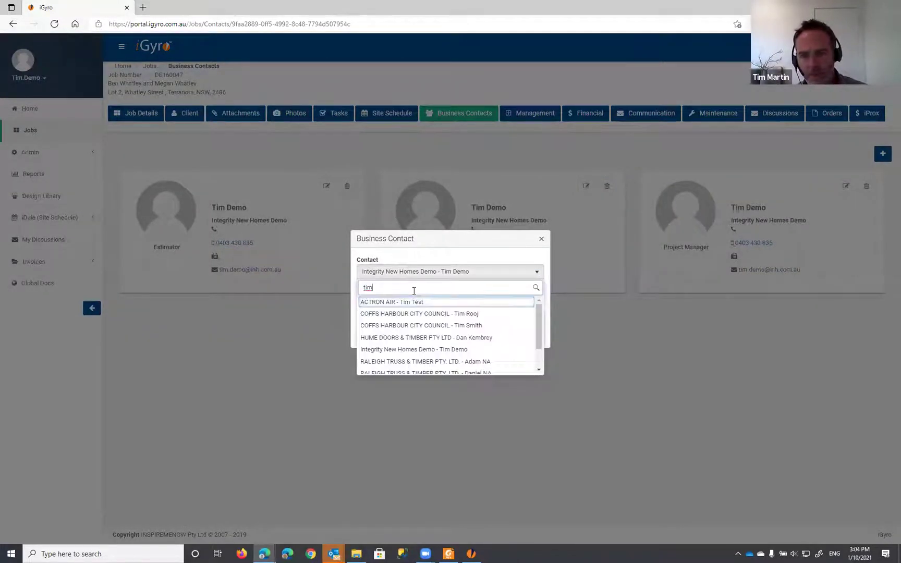
scroll(455, 323, down, 3)
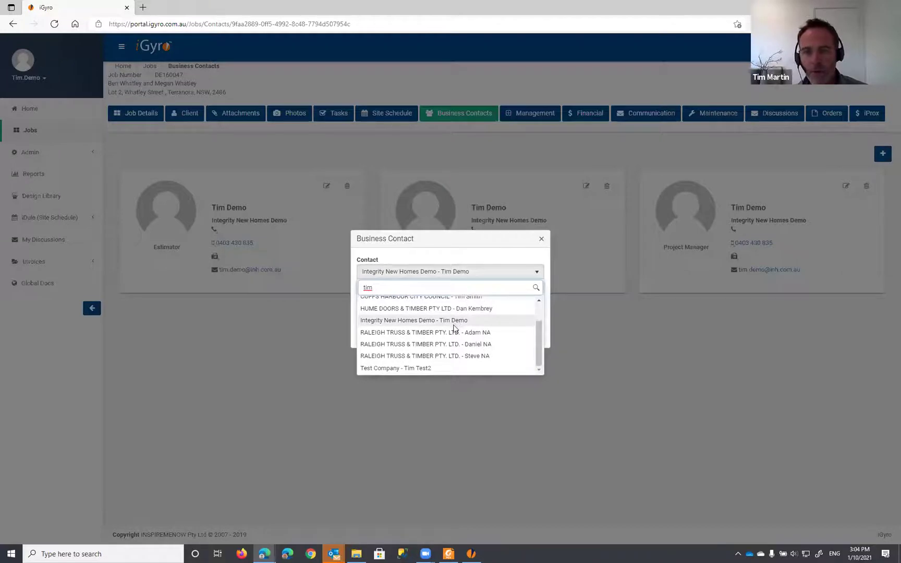
scroll(432, 313, up, 3)
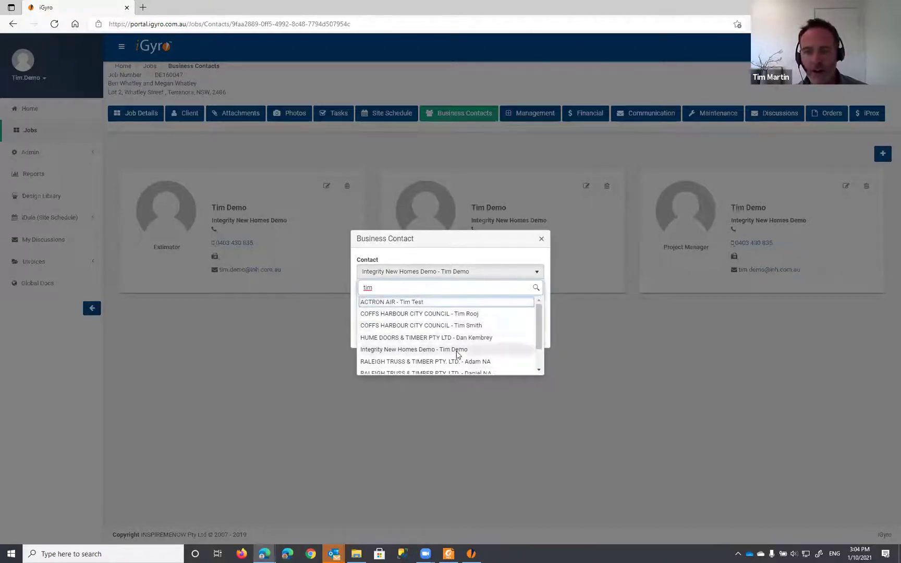
key(Escape)
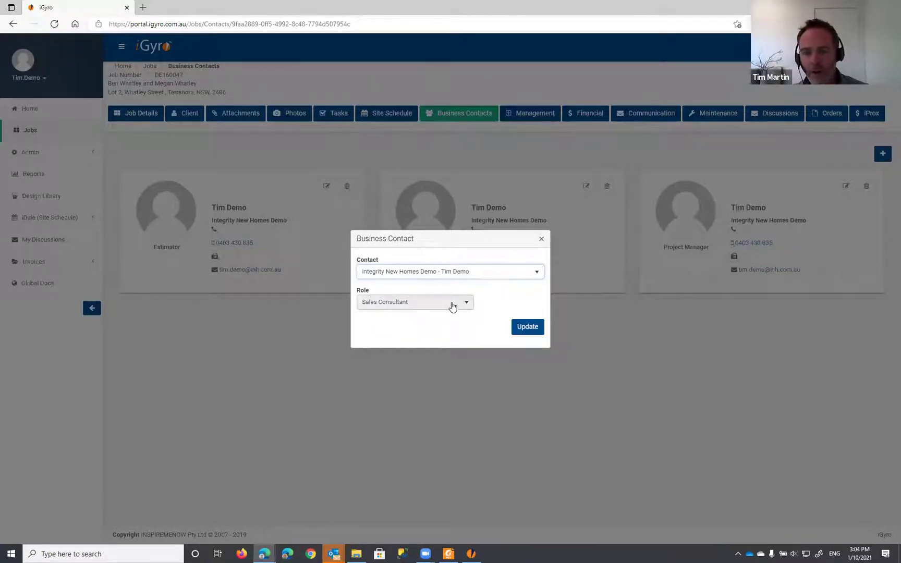
Review the Sales Consultant entry's role options and close it, and view and dismiss the form for adding a business contact
click(452, 306)
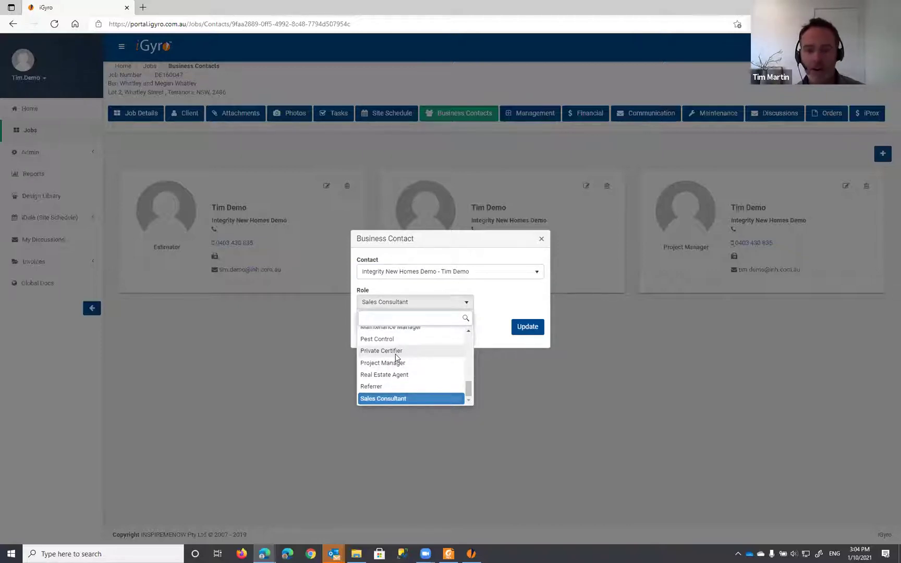
key(Escape)
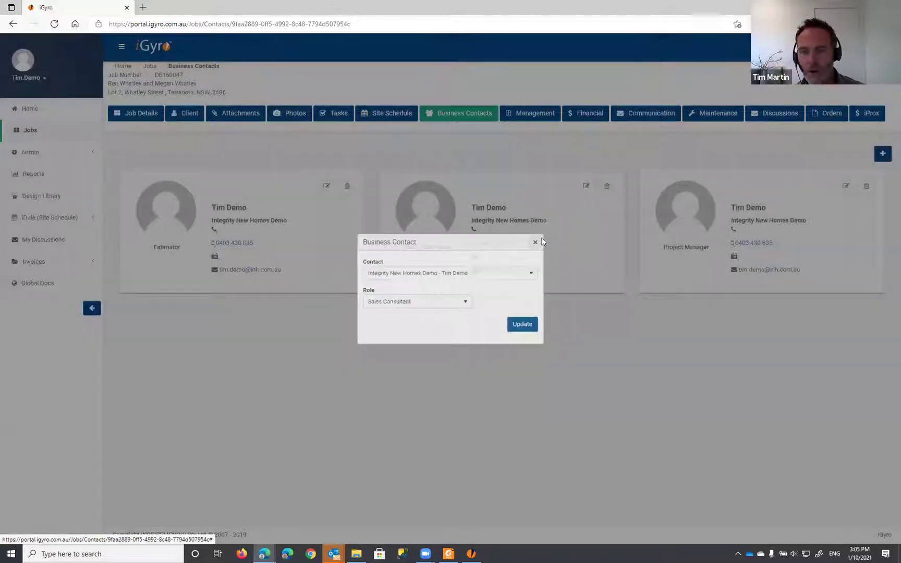
click(541, 240)
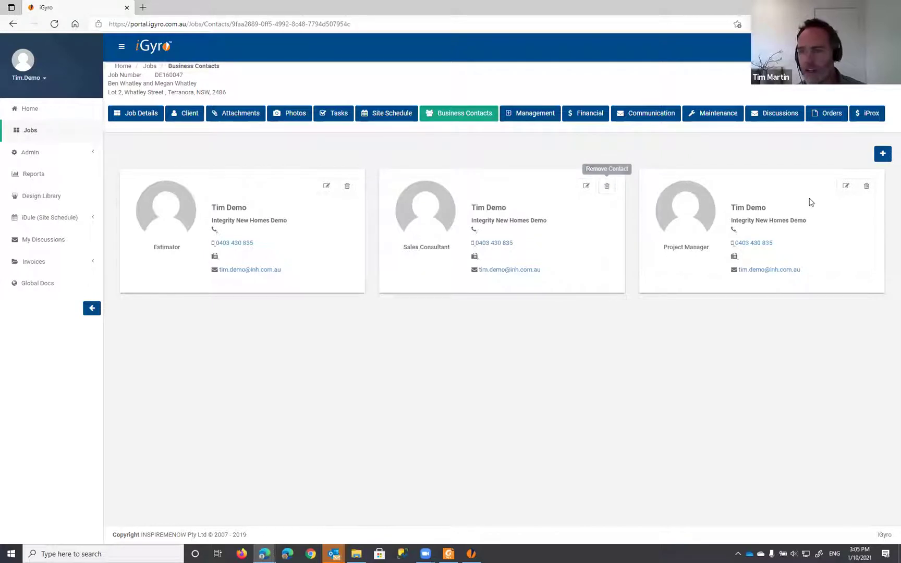
click(882, 156)
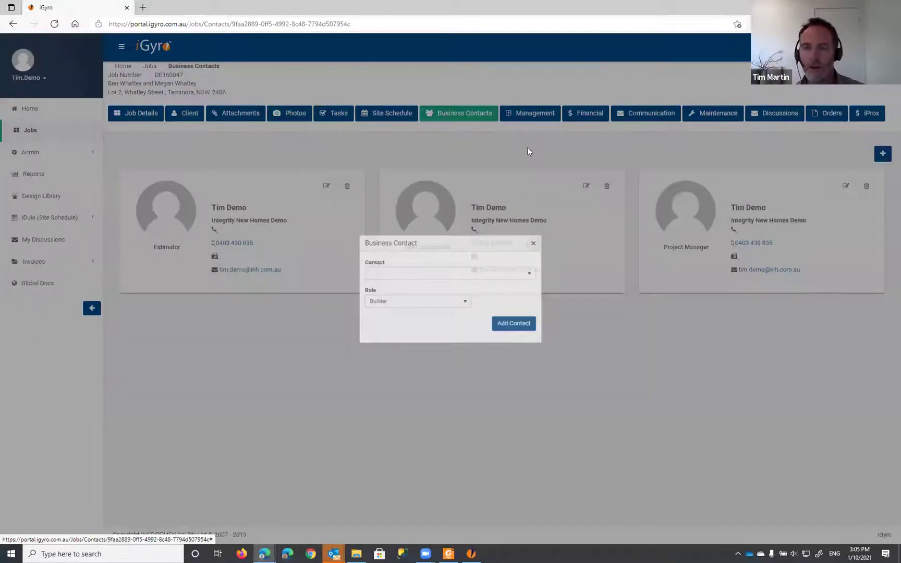
click(528, 150)
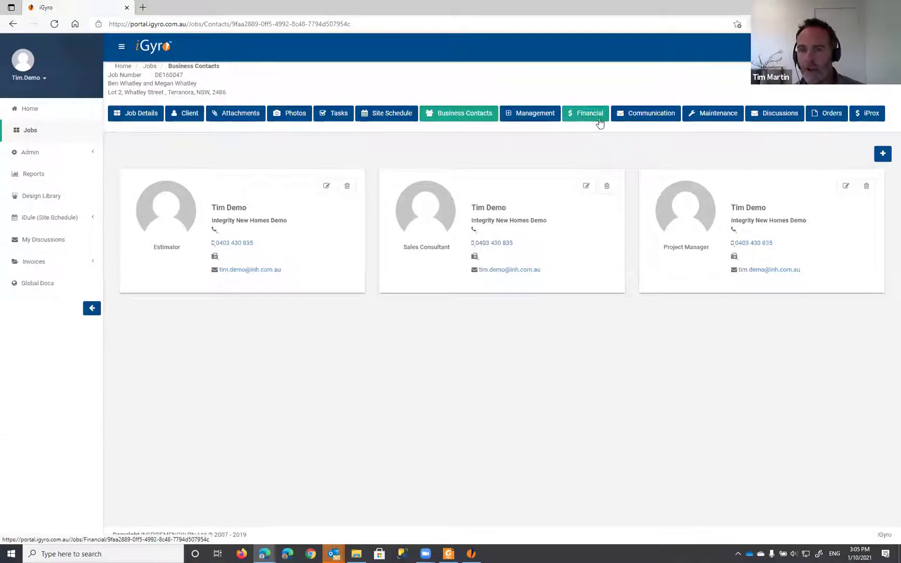
Open the job's financial payment schedule and examine the name and full definition of the SLAB DOWN stage
click(592, 116)
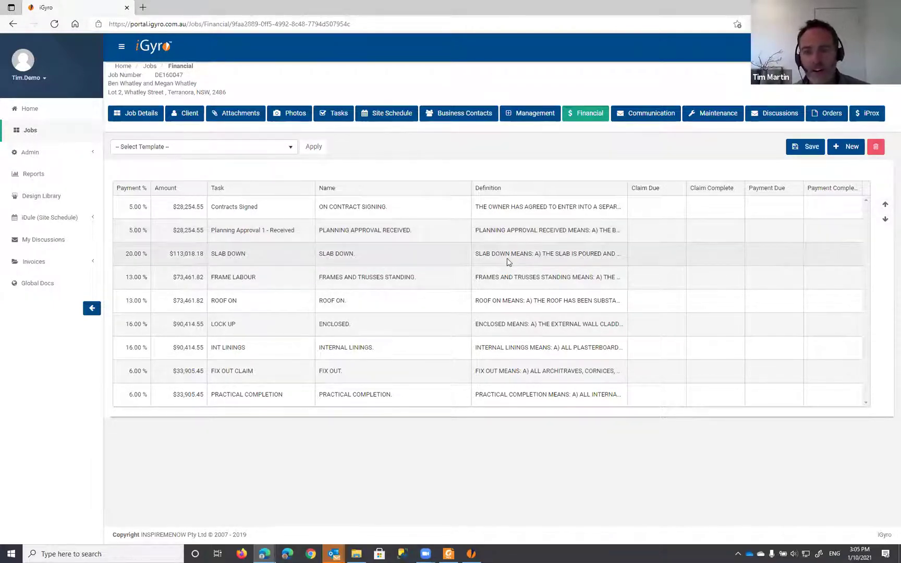
click(356, 255)
click(356, 254)
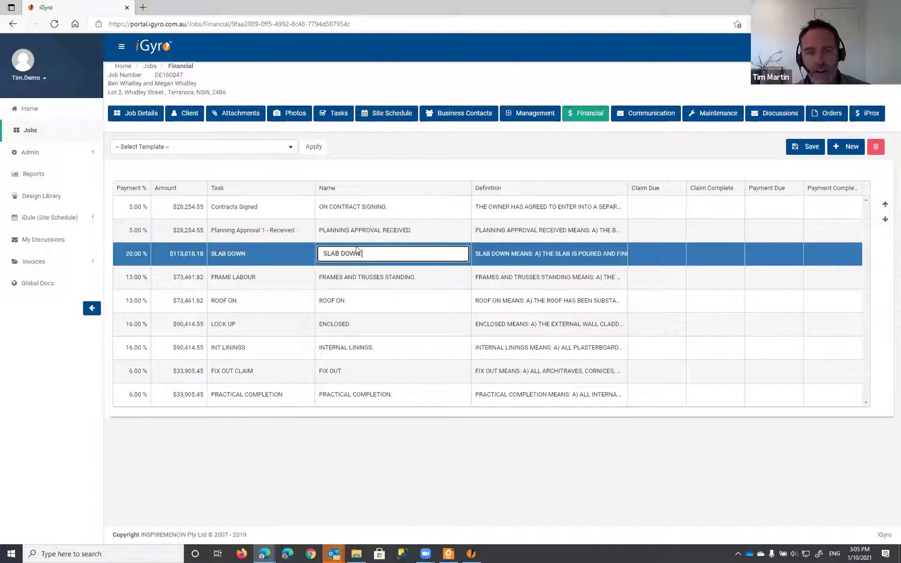
drag(365, 254, 293, 254)
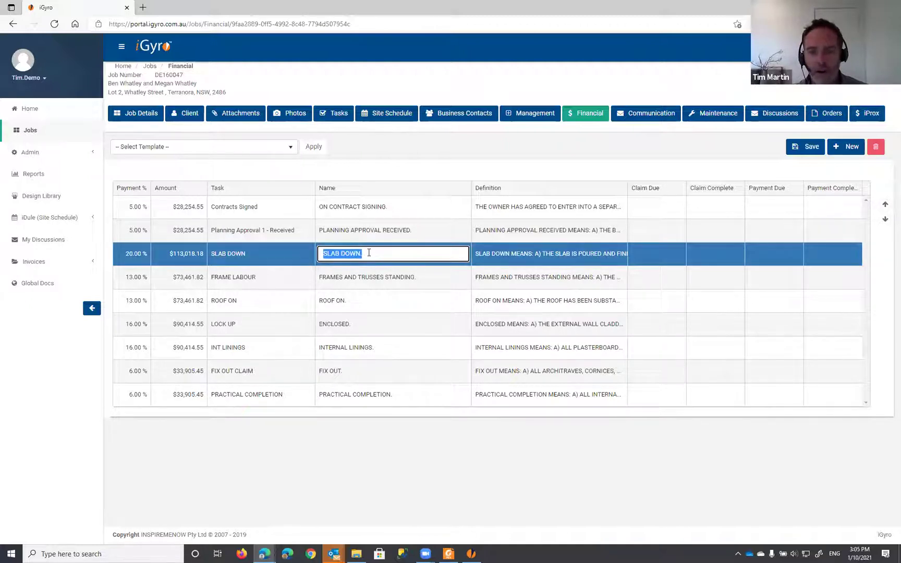
click(511, 261)
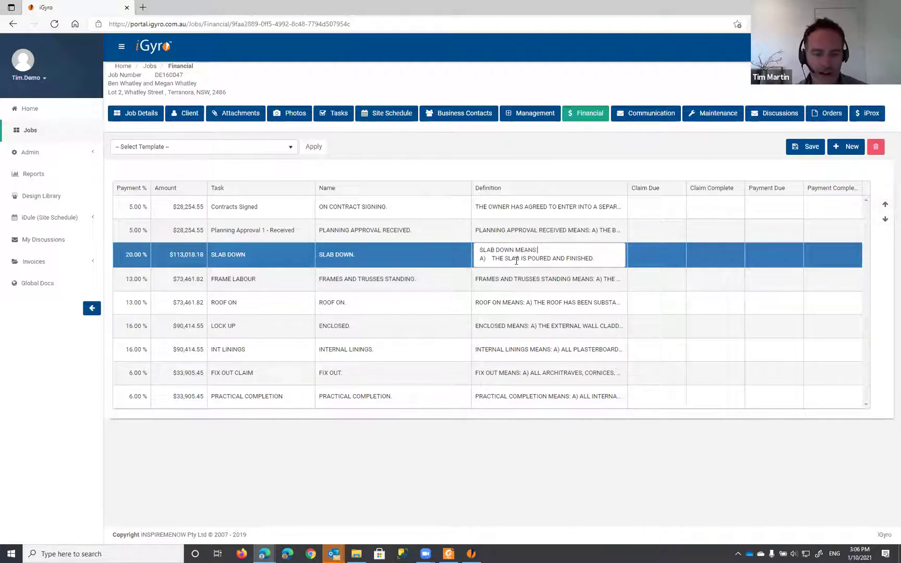
click(549, 242)
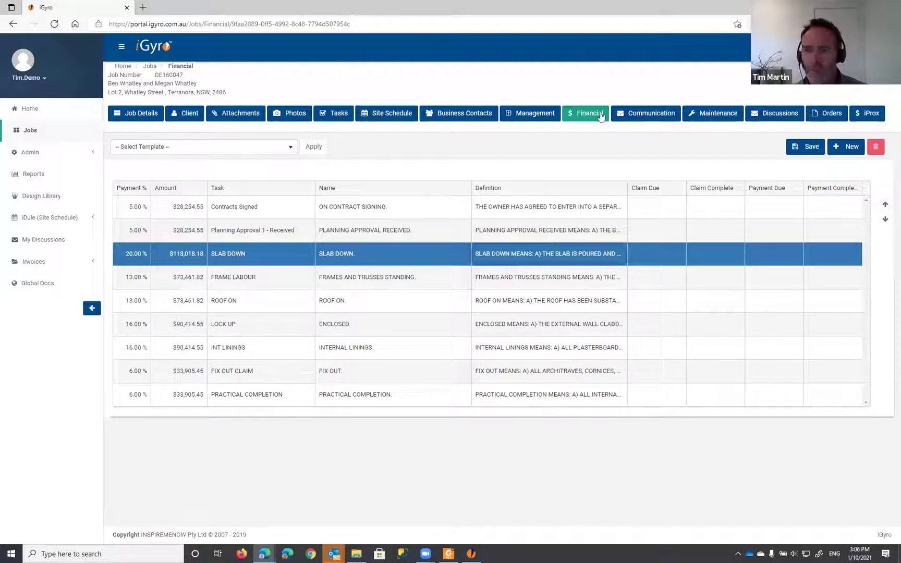
Generate the Sales Estimate for the iProx entry Round 3 Copy with Show Line Items on and Save directly to Job off
click(870, 119)
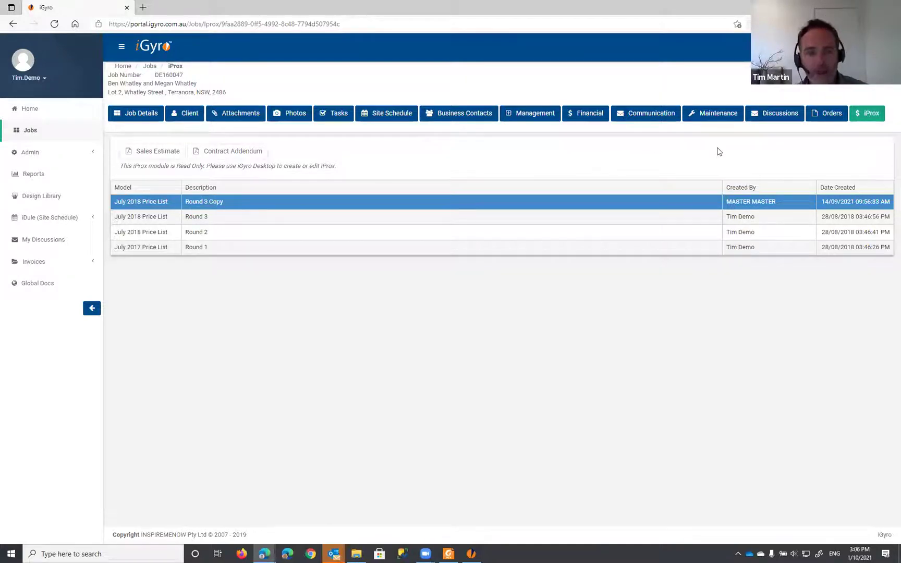
drag(122, 166, 339, 168)
click(343, 169)
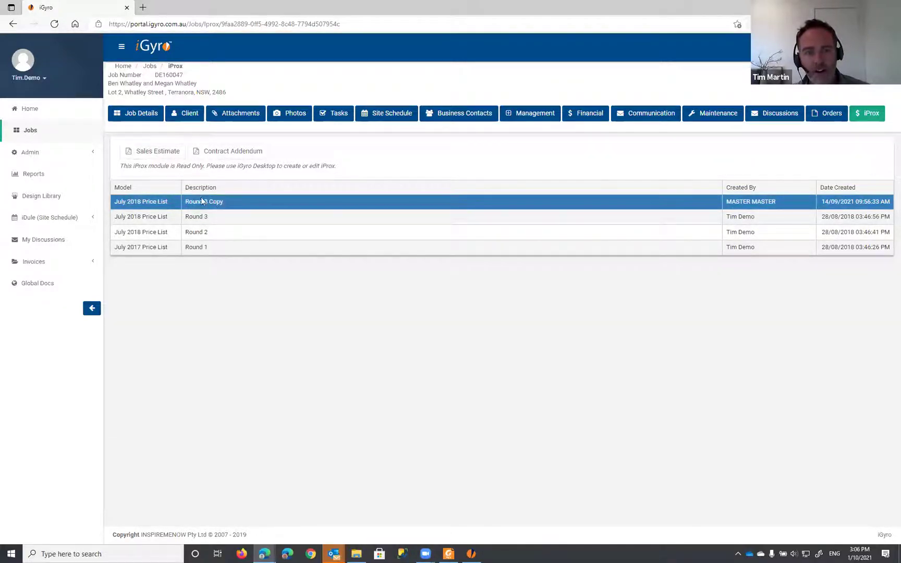
click(161, 155)
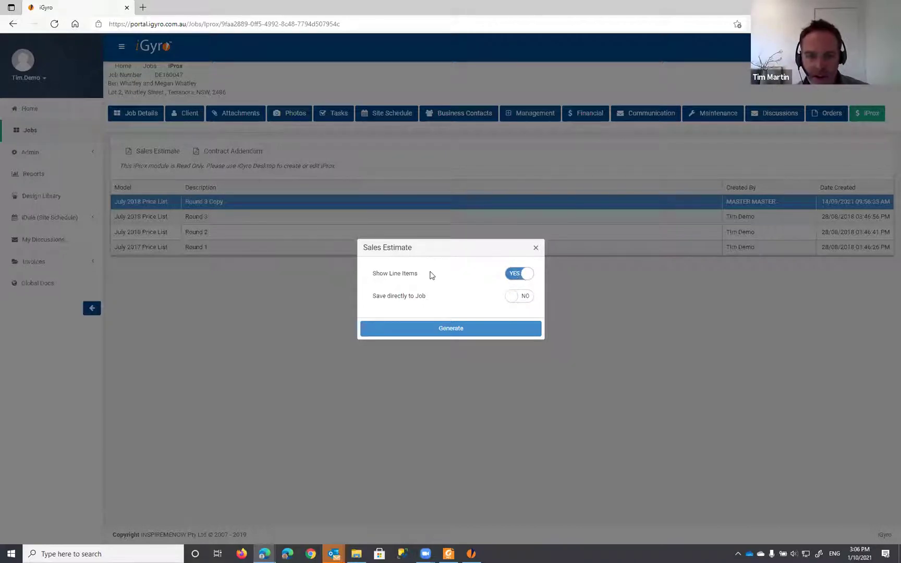
click(517, 274)
click(512, 274)
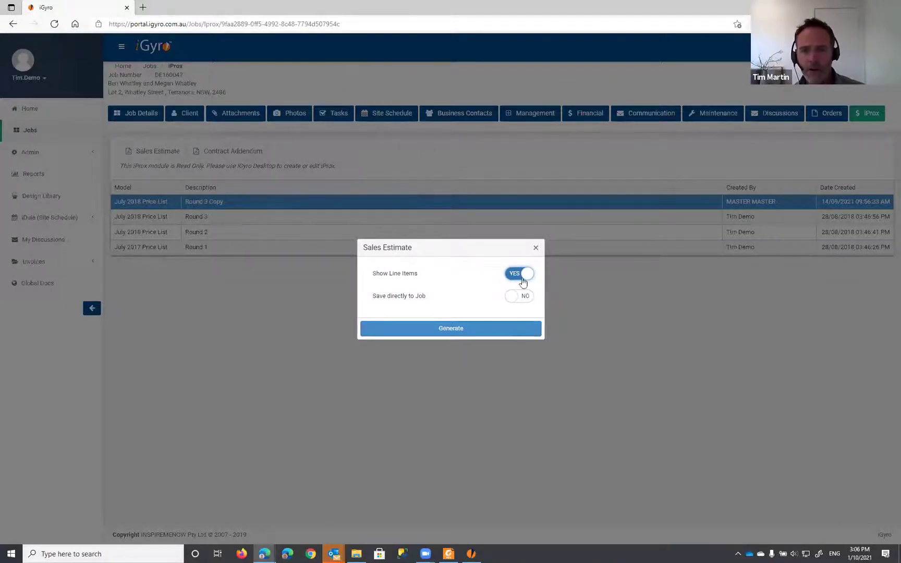
click(454, 332)
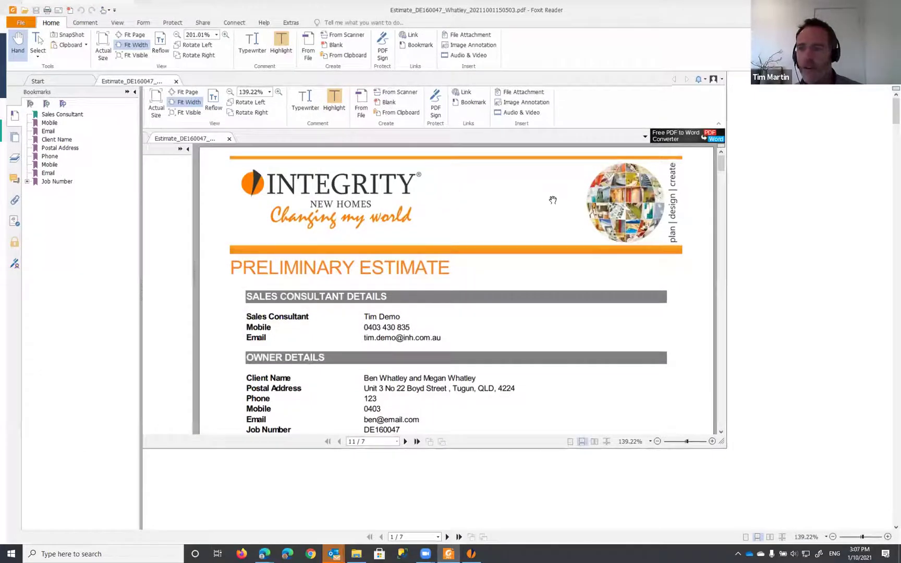
Examine the consultant, owner and site details in the generated preliminary estimate PDF
scroll(554, 201, down, 1)
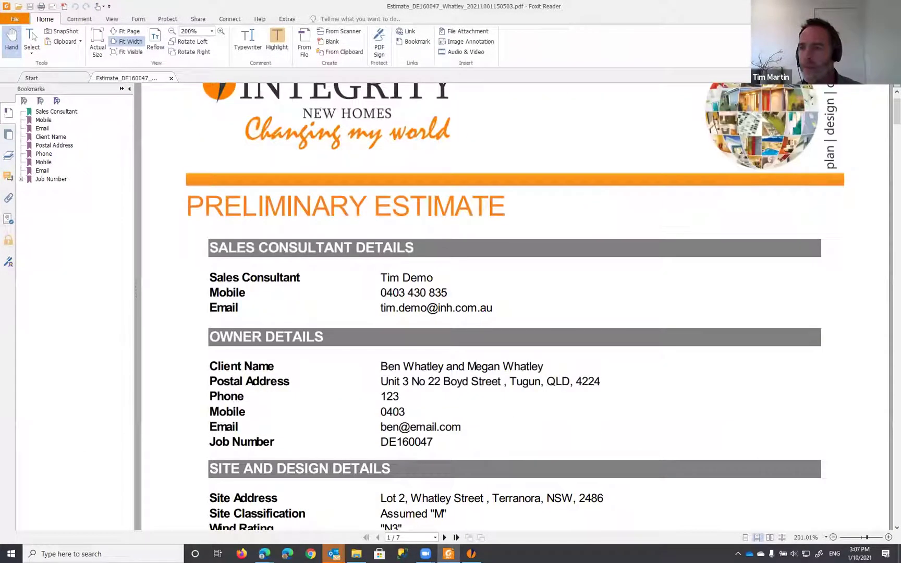
scroll(554, 201, down, 2)
scroll(163, 152, down, 1)
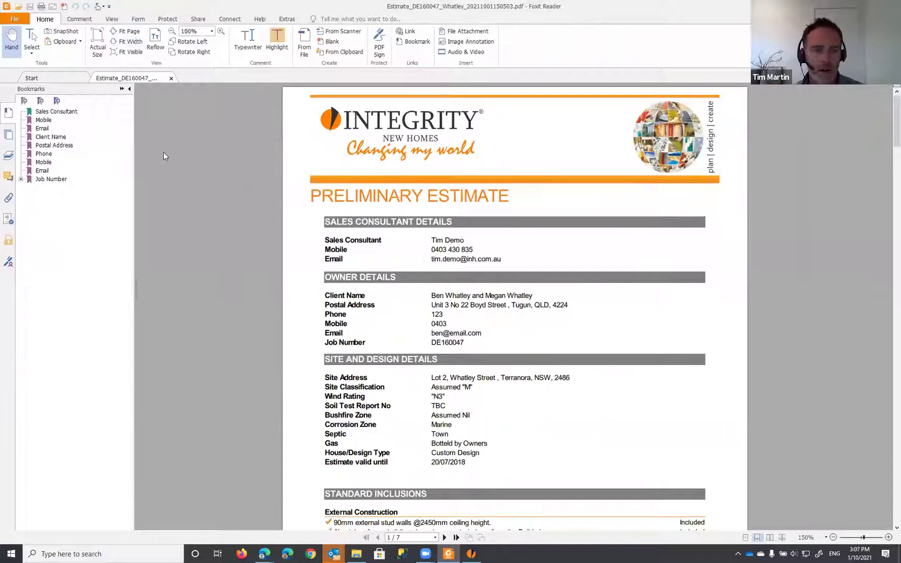
Return to the iGyro portal and generate the Sales Estimate with Show Line Items and Save directly to Job both on
key(alt+Tab)
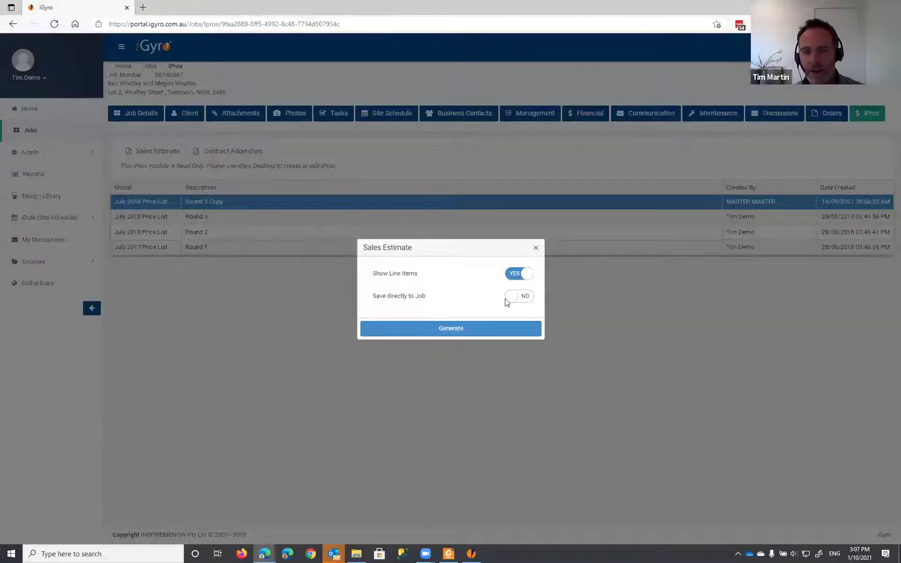
click(515, 301)
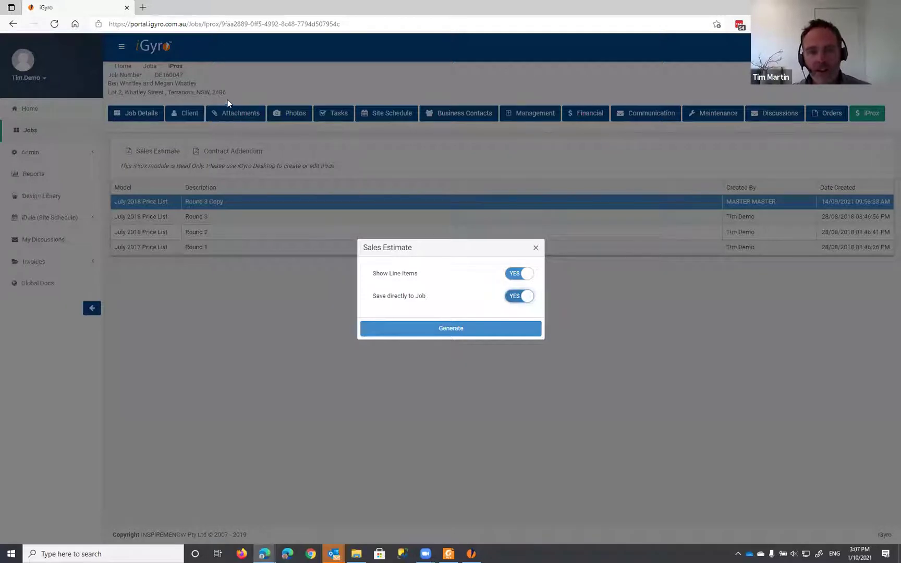
click(453, 330)
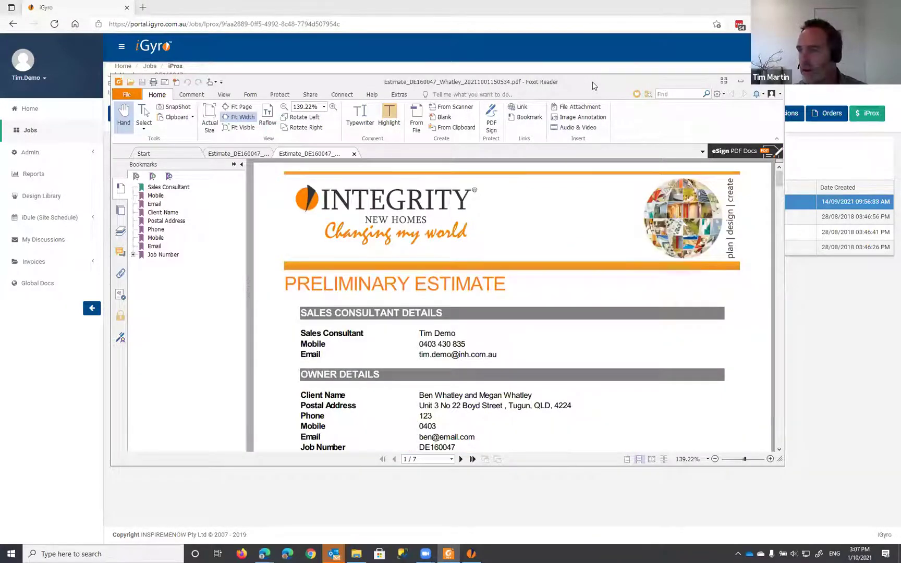
Return to the portal and look for the saved estimate in the job's Contracts attachments folder
key(alt+Tab)
click(242, 115)
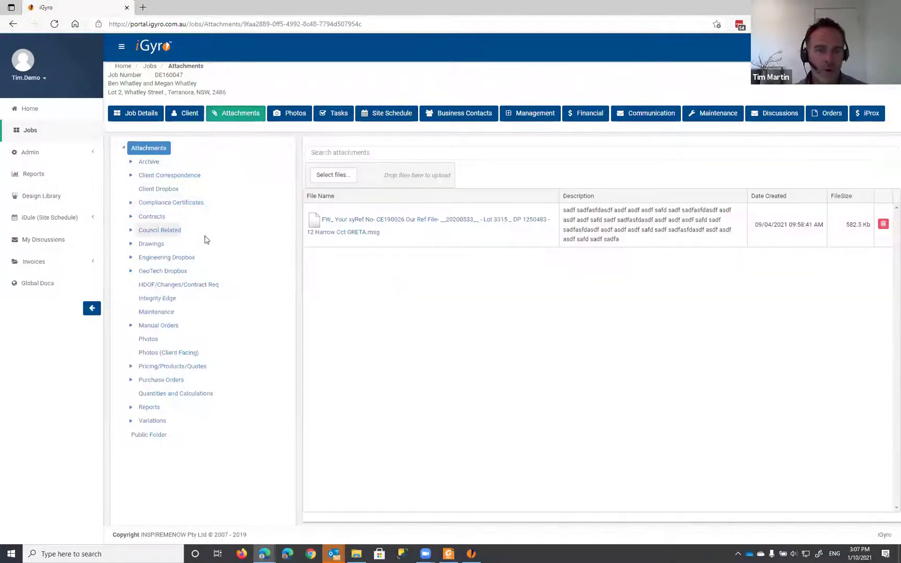
click(154, 216)
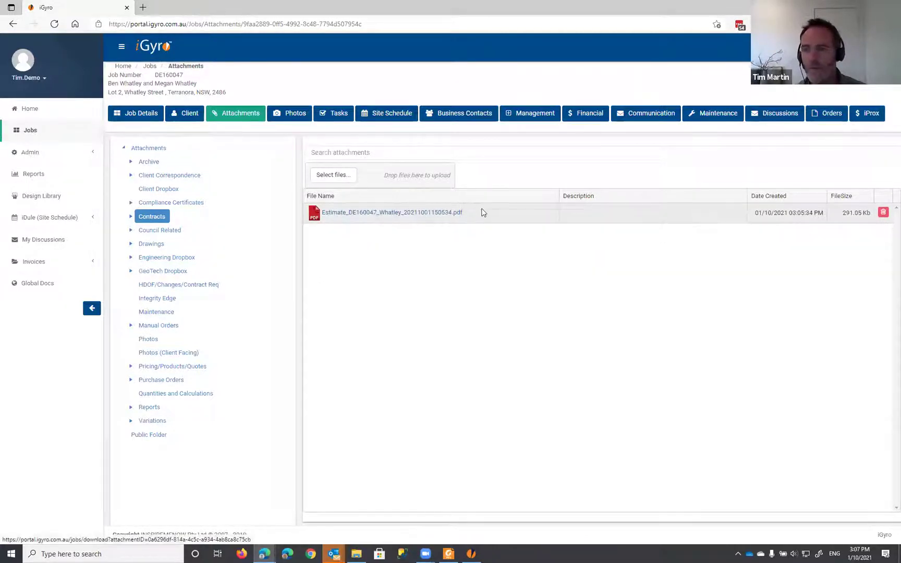
Generate the Contract Addendum for the iProx entry Round 3 Copy with Save directly to Job on
click(874, 118)
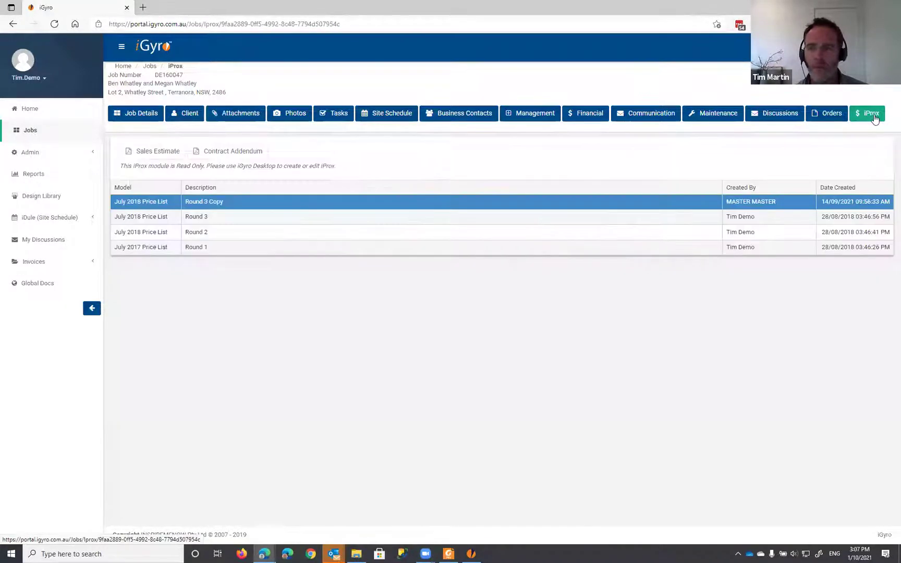
click(233, 151)
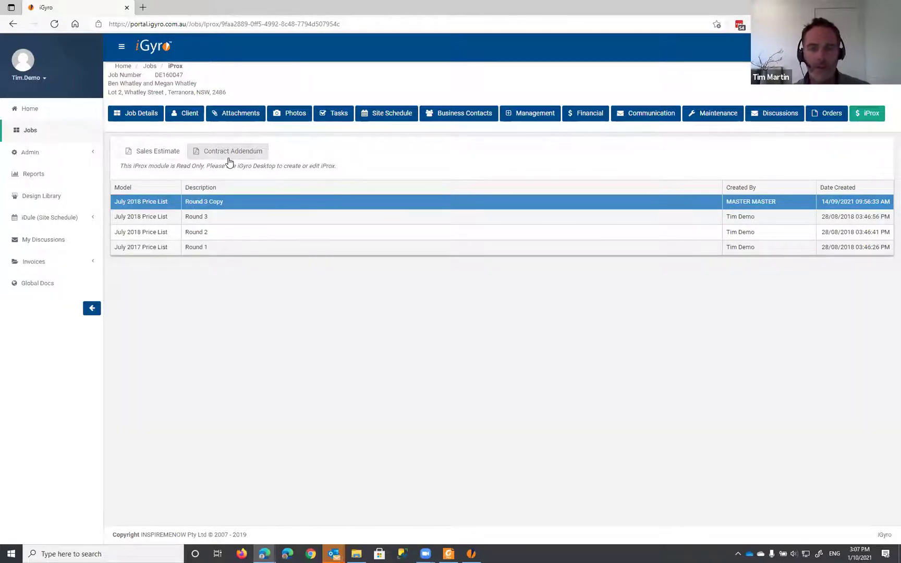
click(229, 158)
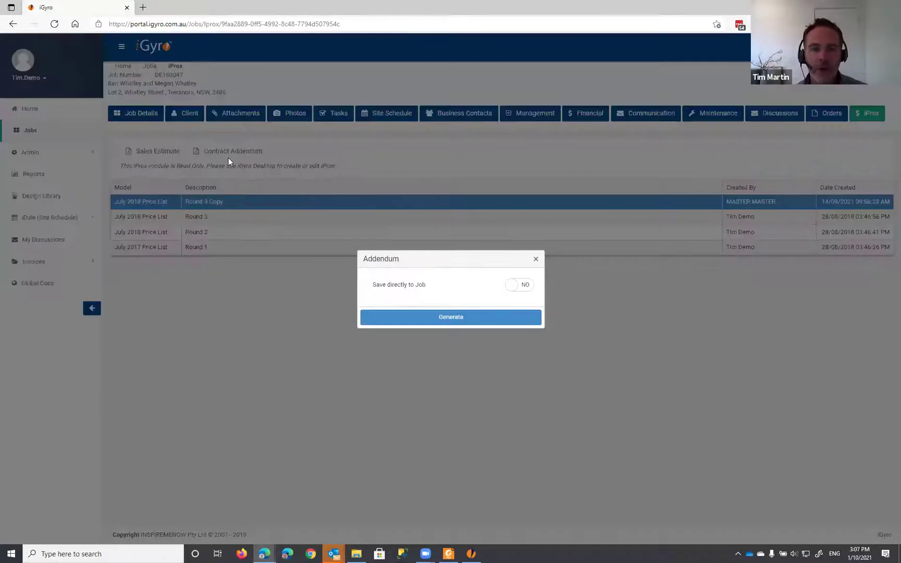
click(515, 290)
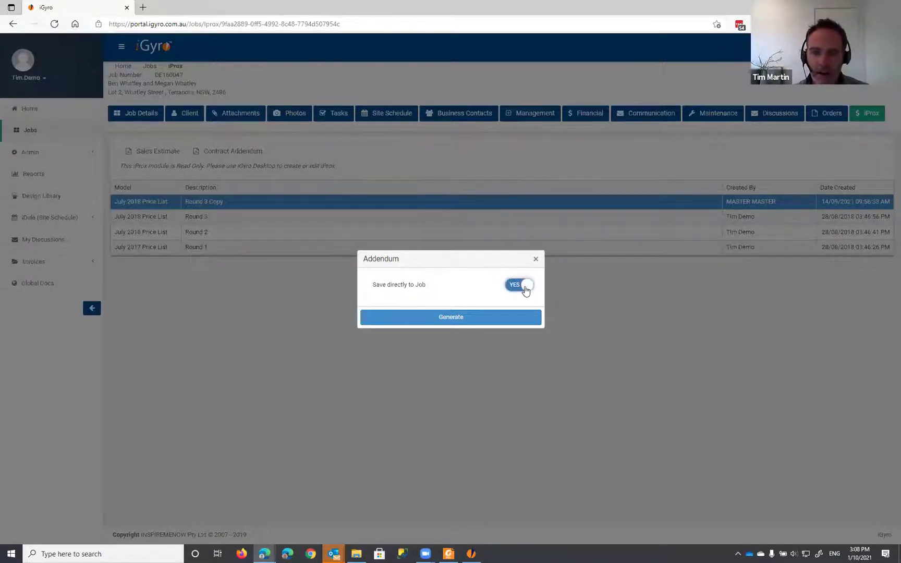
click(518, 291)
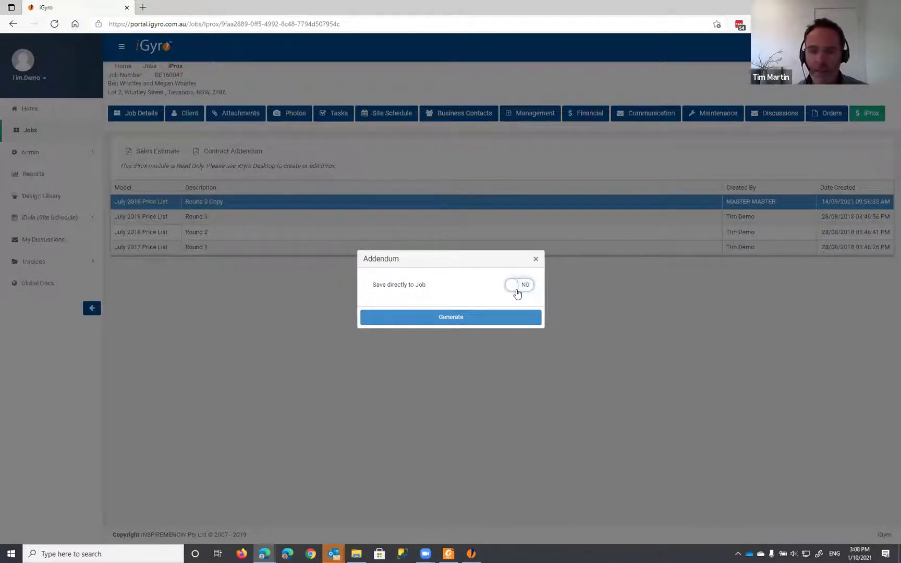
click(516, 290)
click(517, 290)
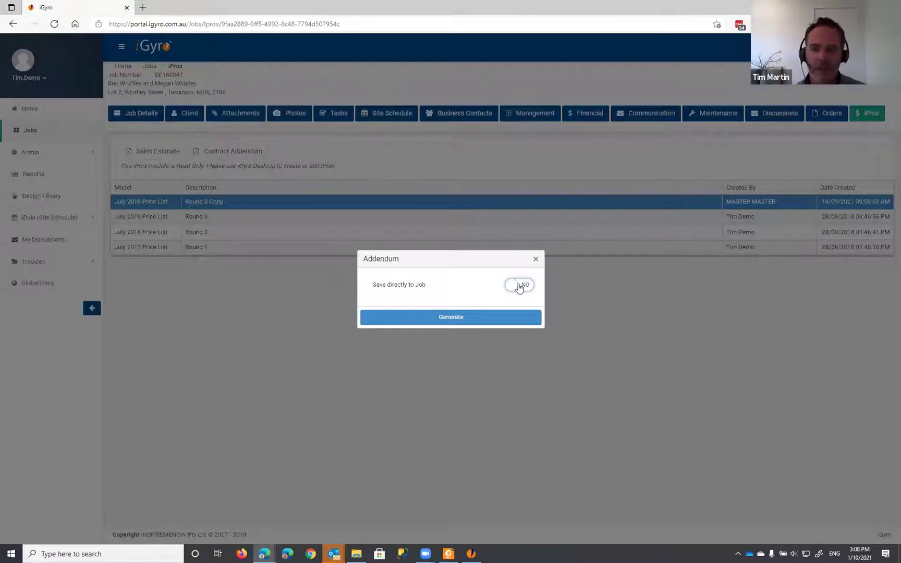
click(518, 287)
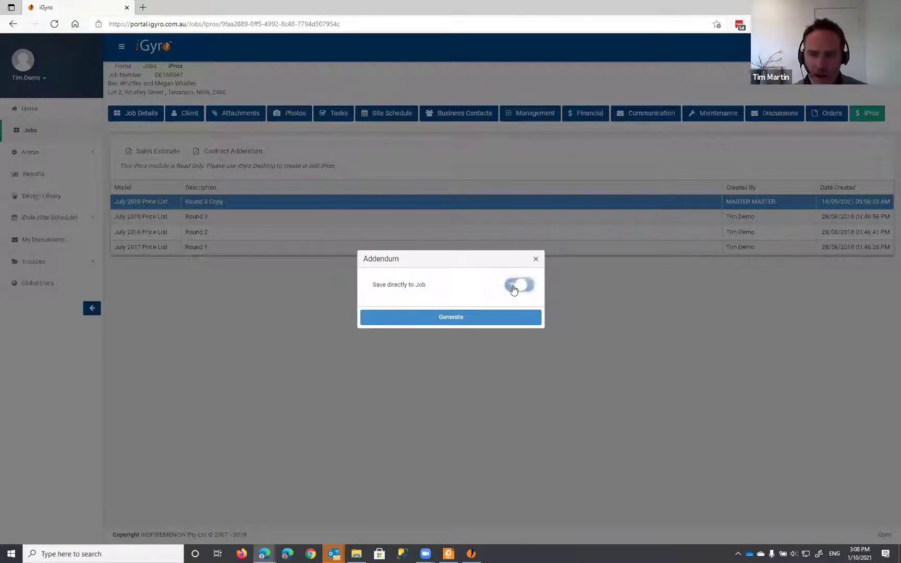
click(452, 319)
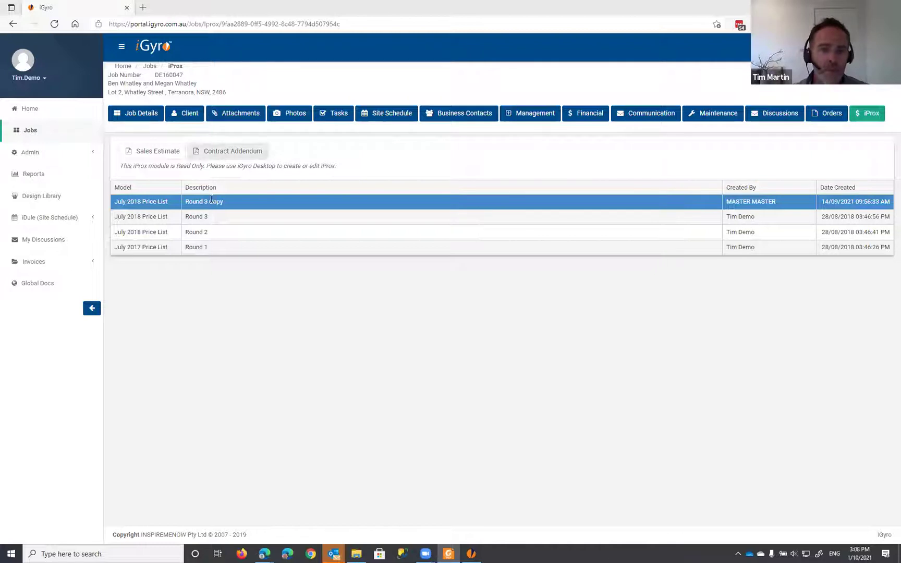
Delete the addendum PDF from the job's Contracts attachments folder
click(227, 118)
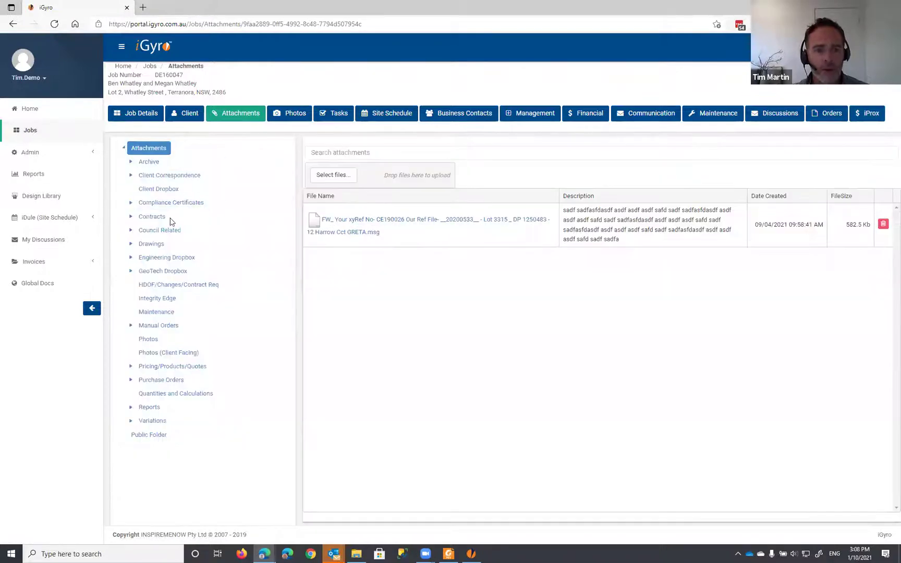
click(162, 217)
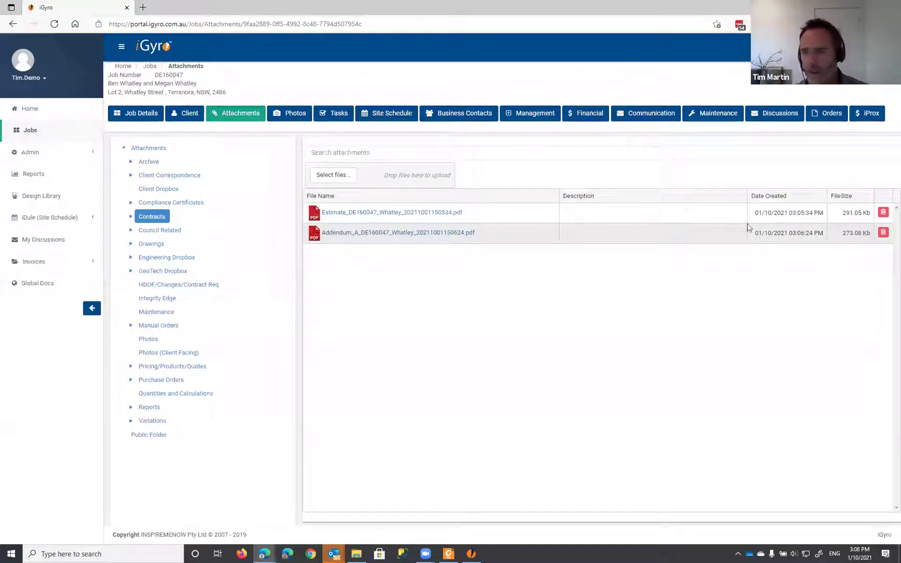
click(884, 234)
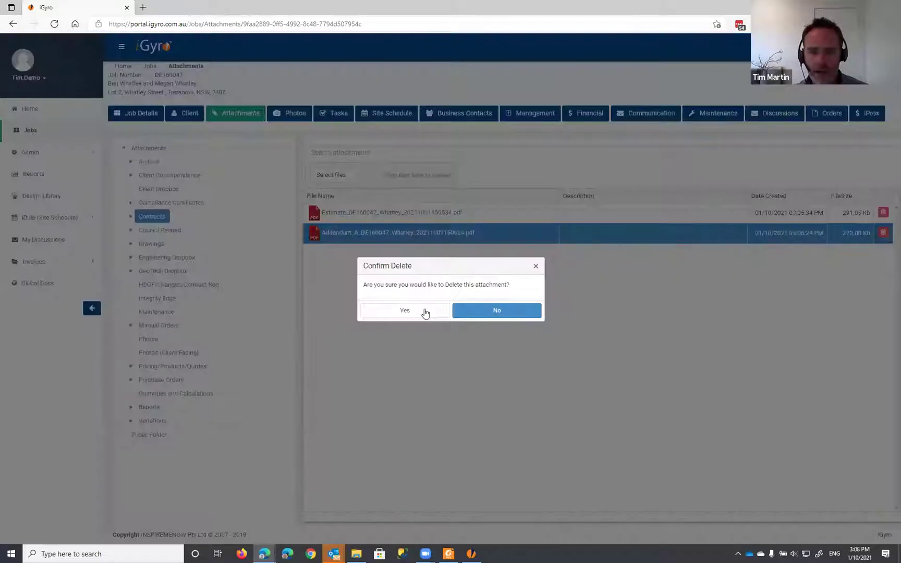
click(424, 311)
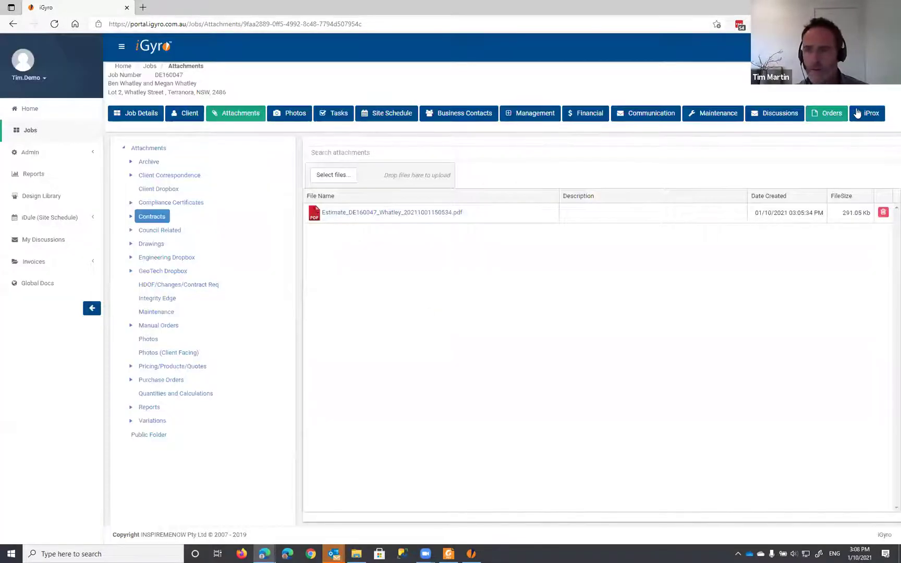
Revisit the job's iProx entries, and review the payment templates available for its financial schedule without choosing one
click(873, 115)
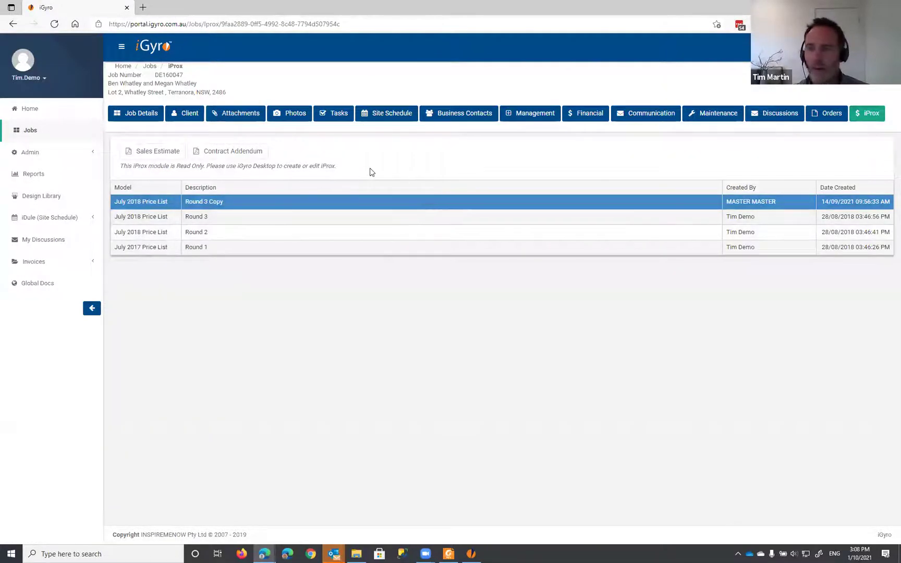
click(586, 114)
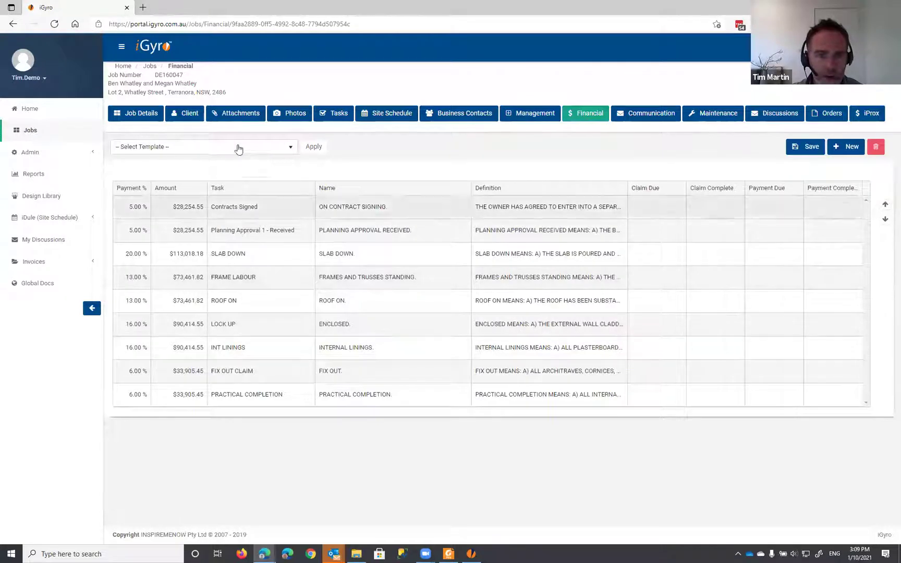
click(239, 150)
click(365, 145)
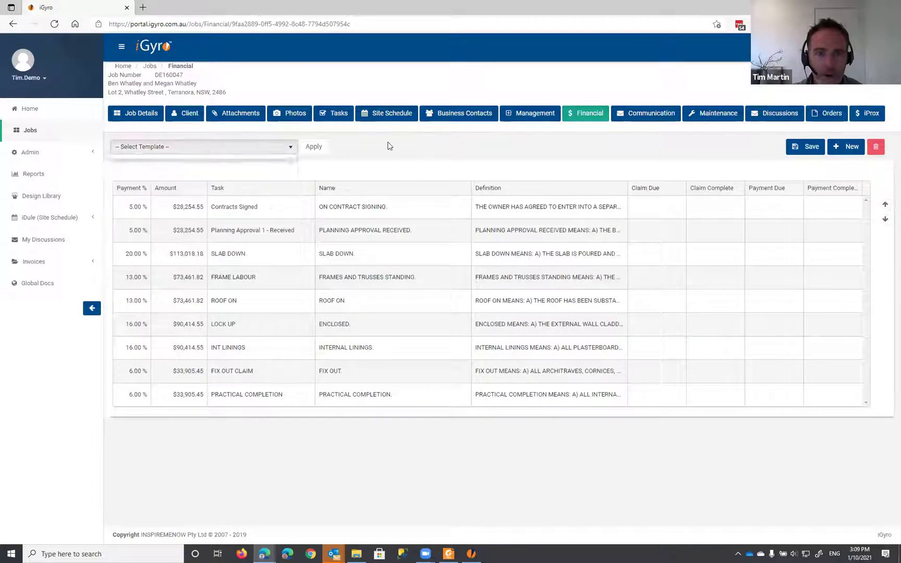
click(284, 152)
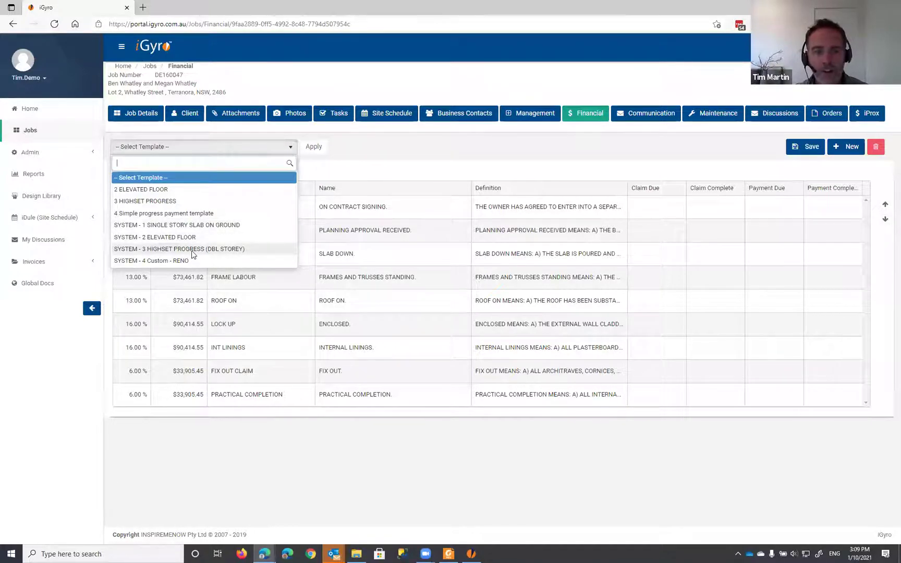
click(354, 149)
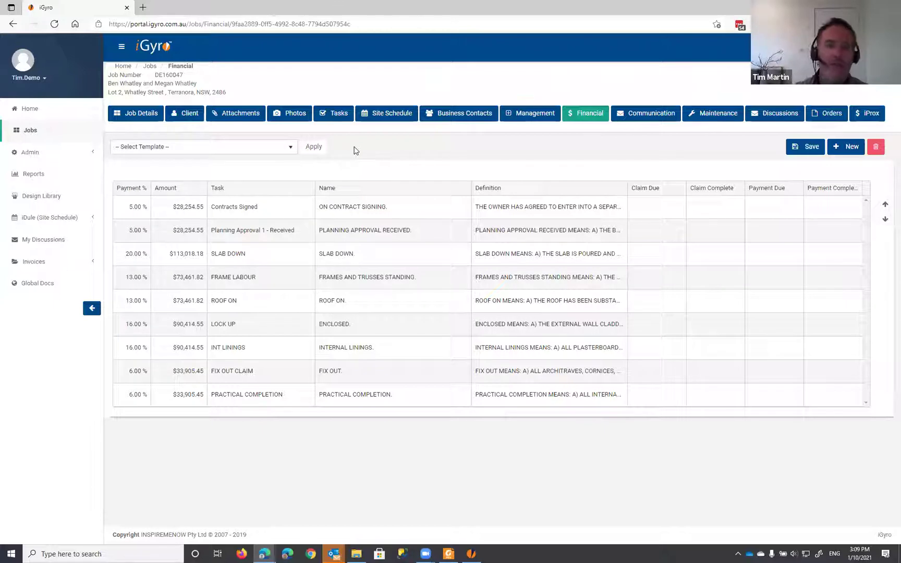
click(289, 149)
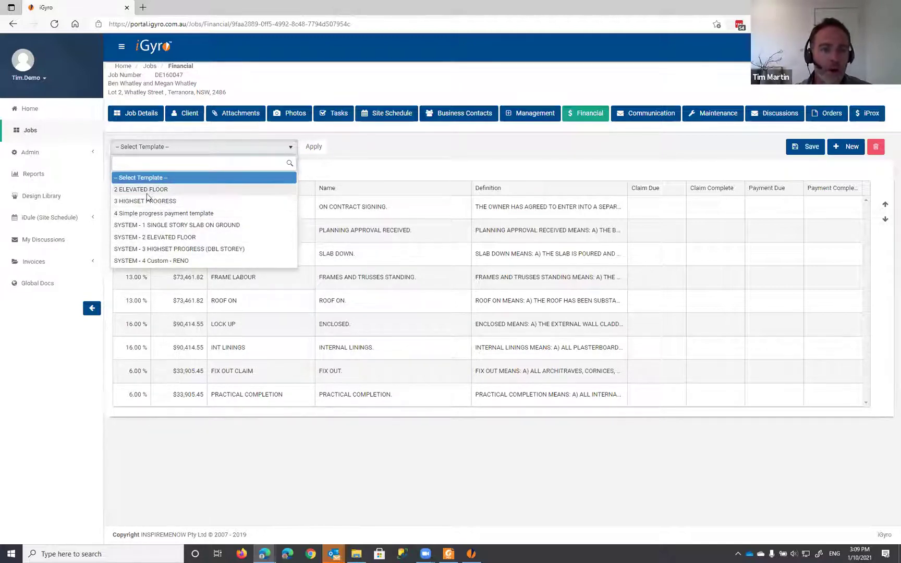
click(392, 149)
Delete every payment stage from Practical Completion up to Contracts Signed, and save the emptied schedule
click(261, 394)
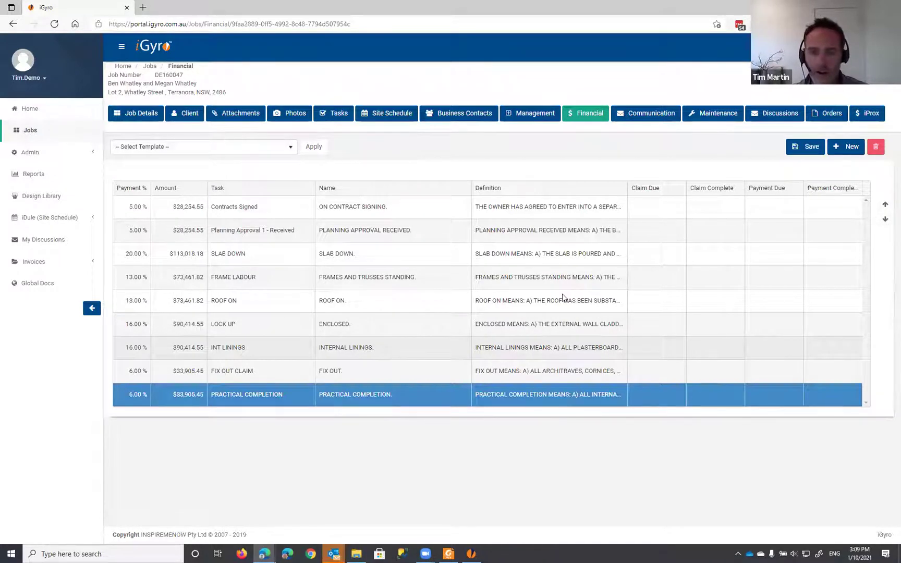
click(876, 148)
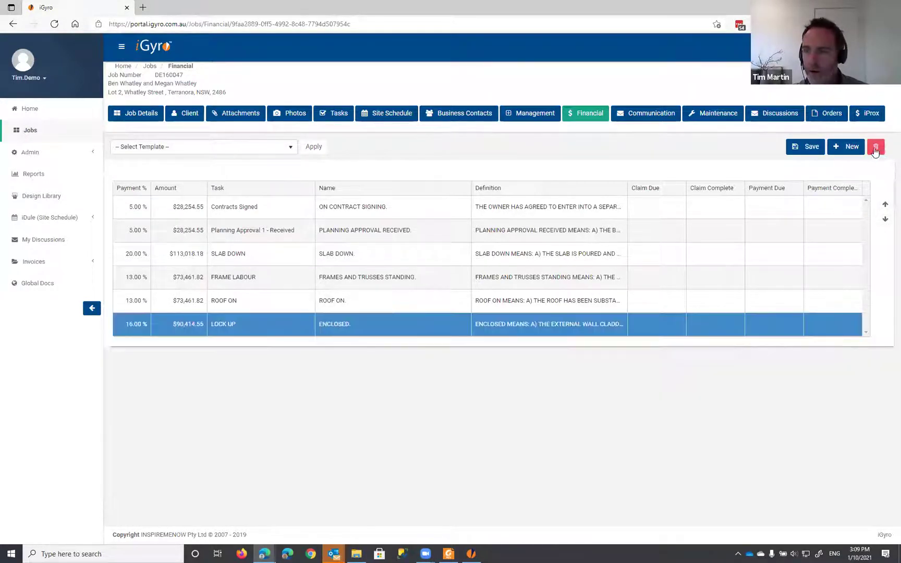
click(876, 148)
click(876, 149)
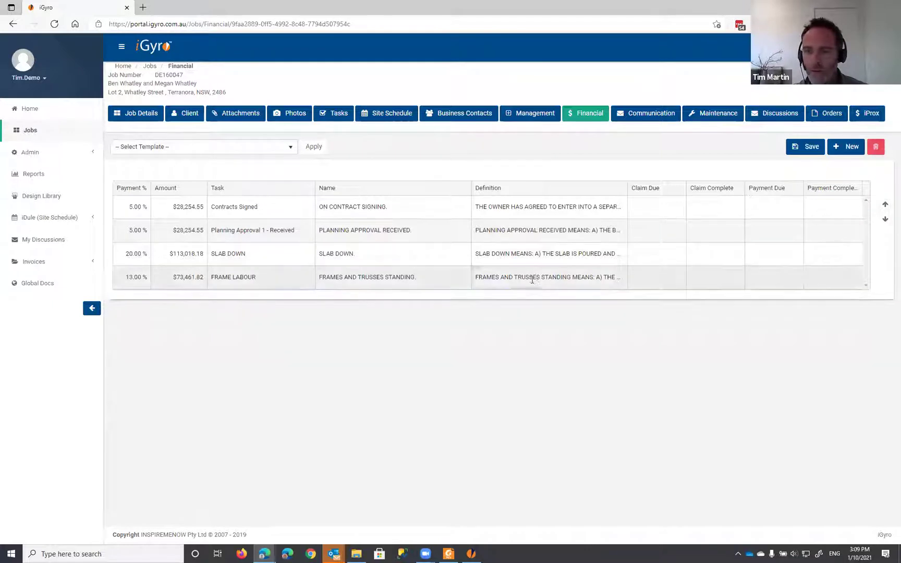
click(876, 148)
click(876, 148)
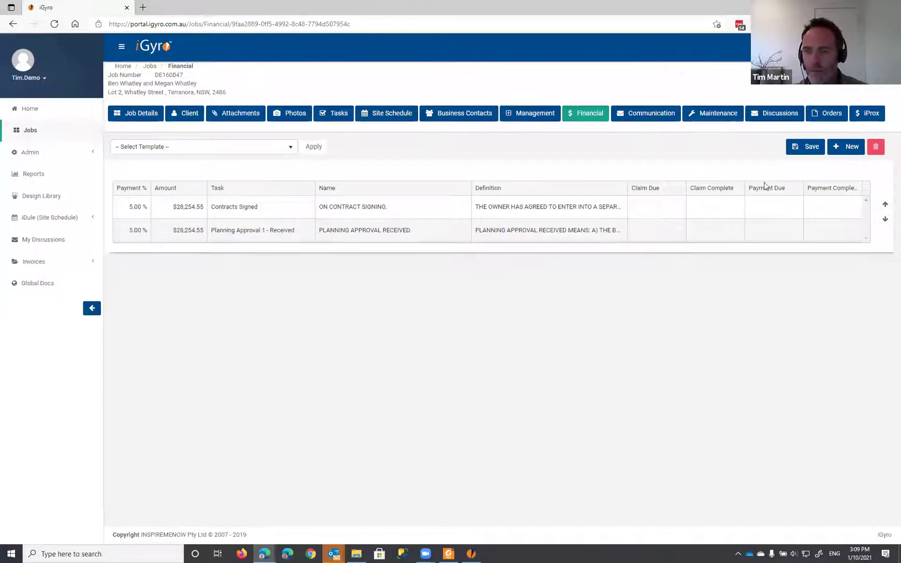
click(605, 230)
click(876, 148)
click(636, 210)
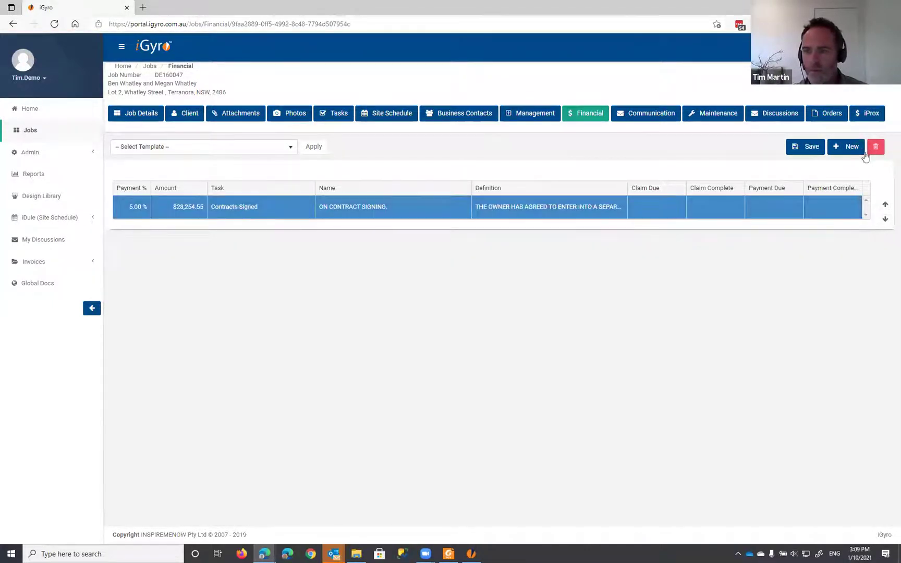
click(876, 147)
click(808, 147)
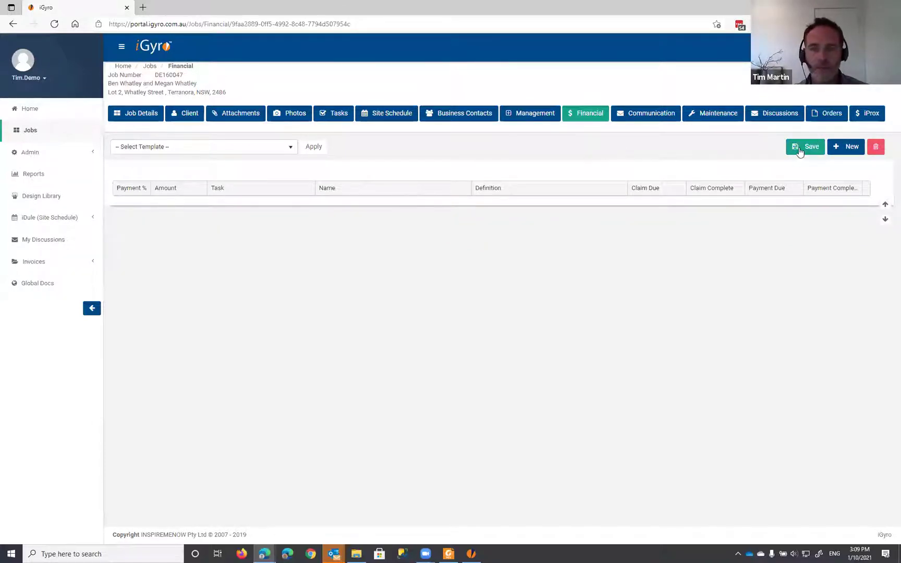
Apply the payment template SYSTEM - 1 SINGLE STORY SLAB ON GROUND to the job's financial schedule
click(291, 149)
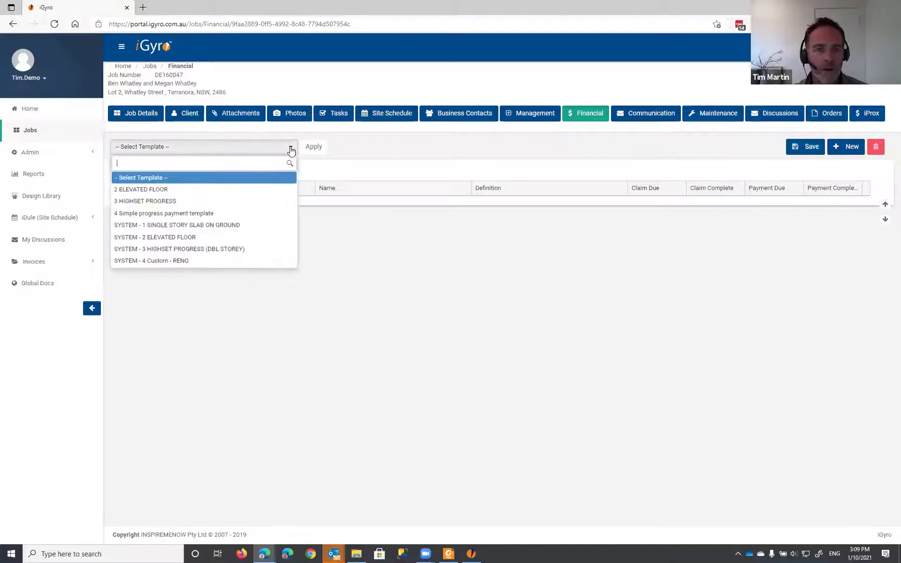
click(148, 227)
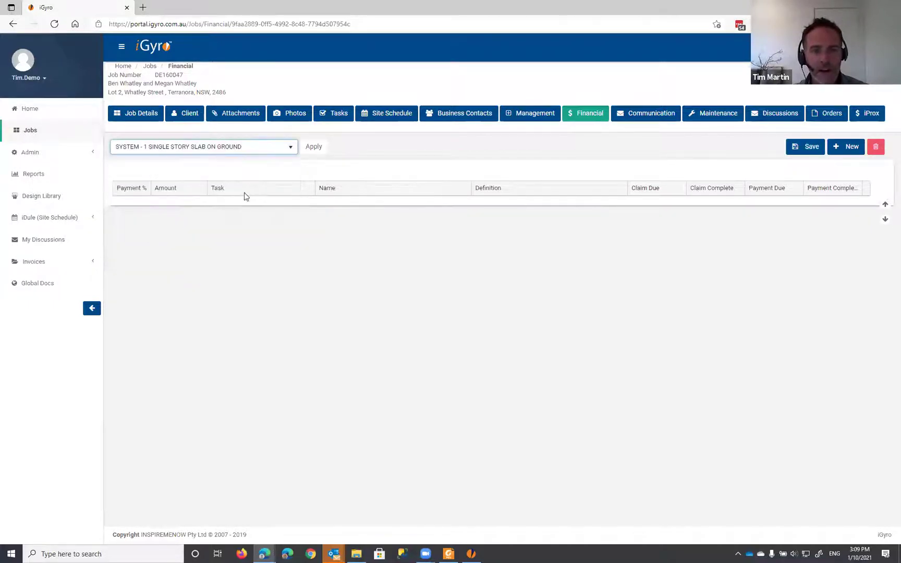
click(309, 148)
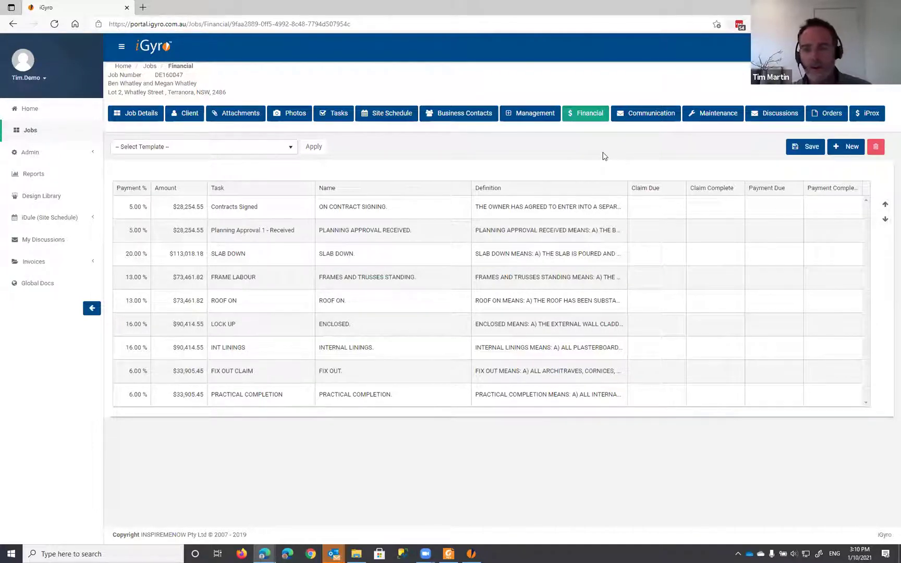
Check the job's available payment templates, and open the group's 2 ELEVATED FLOOR progress template in the admin group settings
click(288, 147)
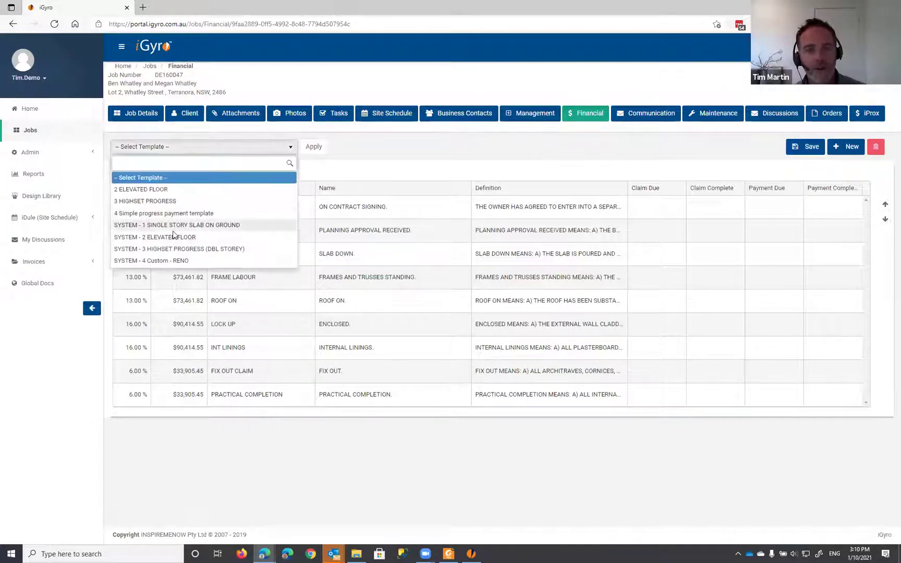
click(247, 156)
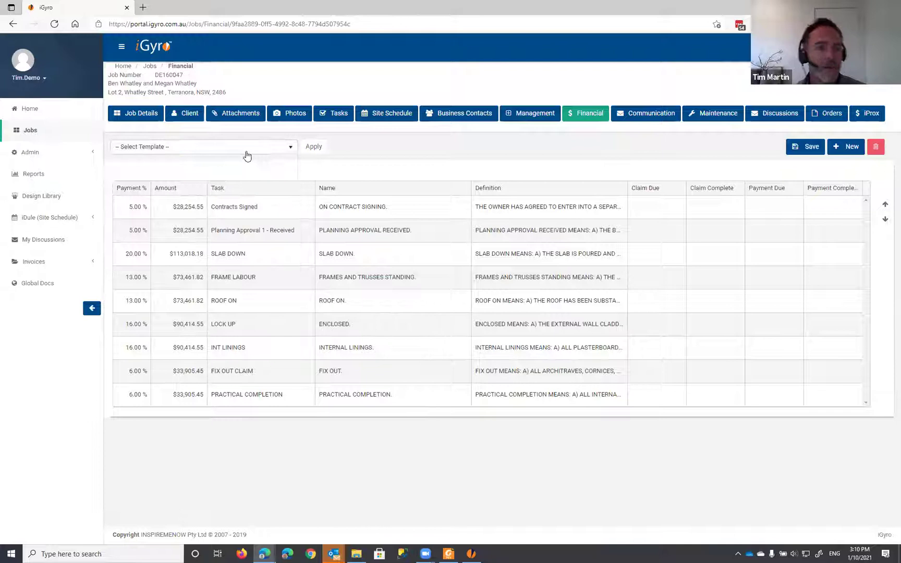
click(35, 153)
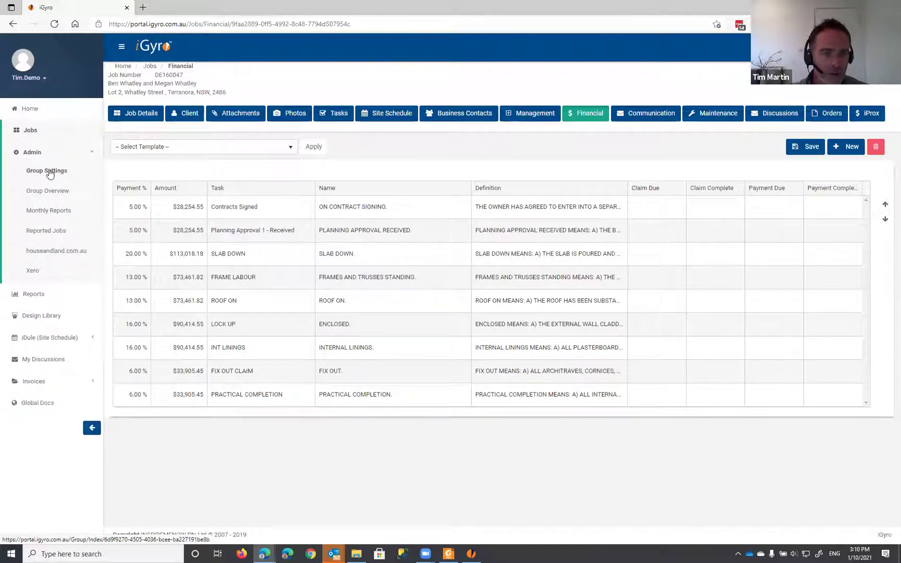
click(50, 172)
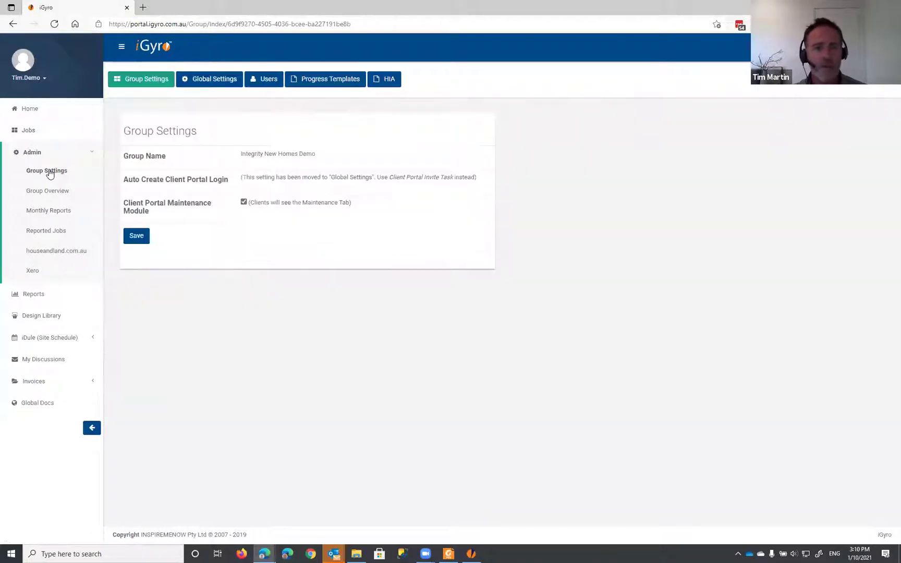
click(318, 81)
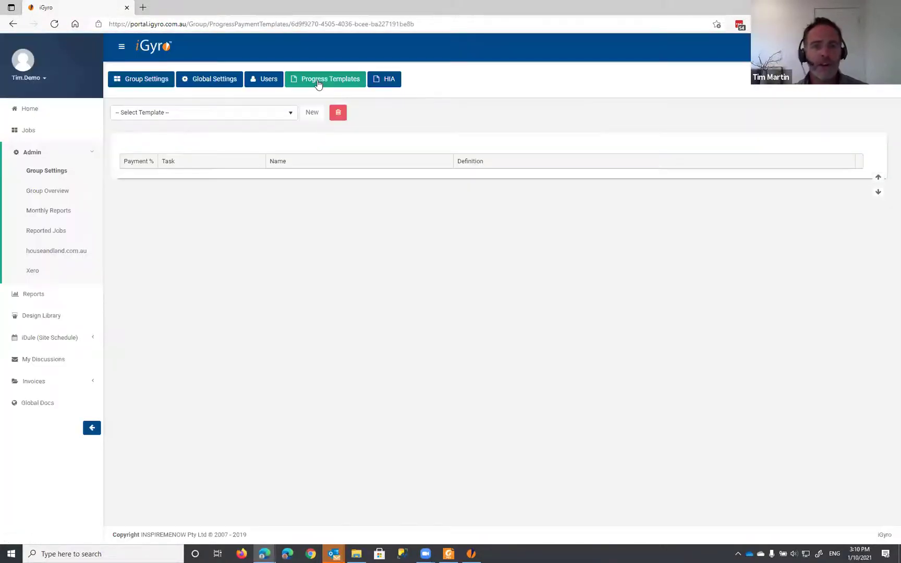
click(286, 116)
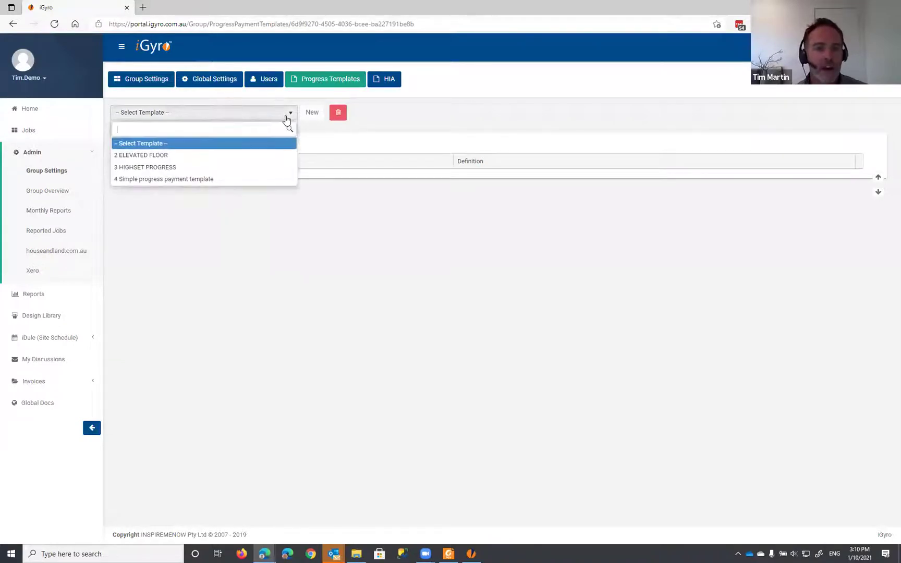
click(146, 156)
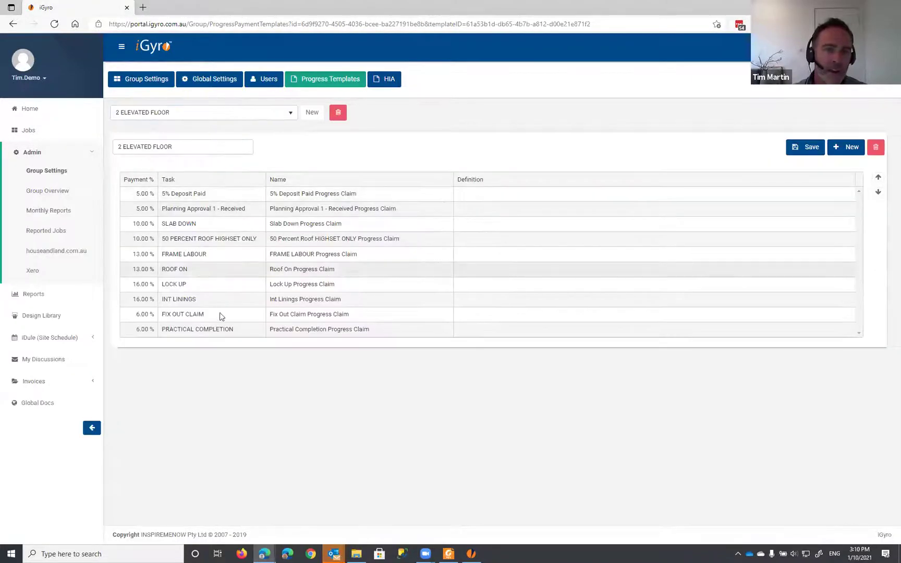
Append "xx" to the 5% Deposit Paid claim name and "x" to the Planning Approval 1 - Received claim name, and save the template
click(372, 194)
text(x)
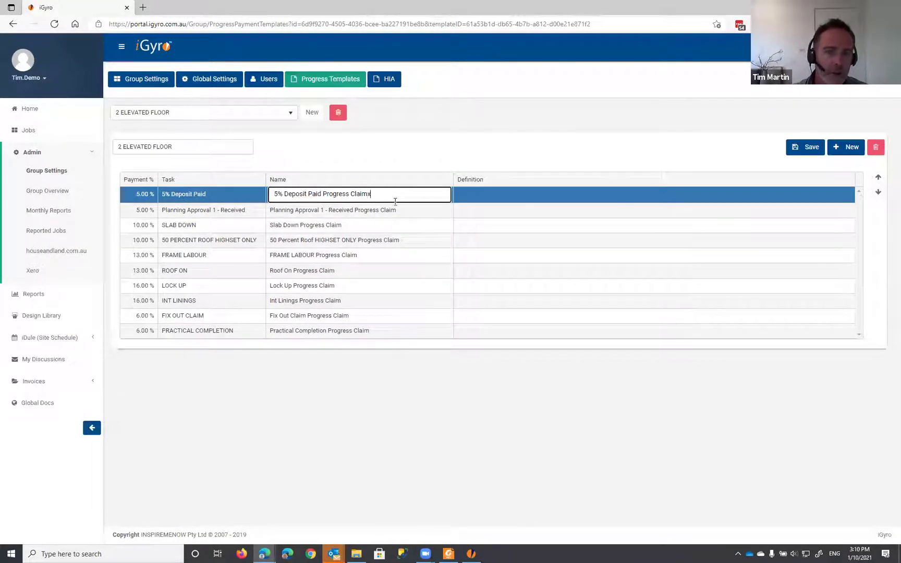
text(x)
click(403, 207)
click(409, 209)
text(x)
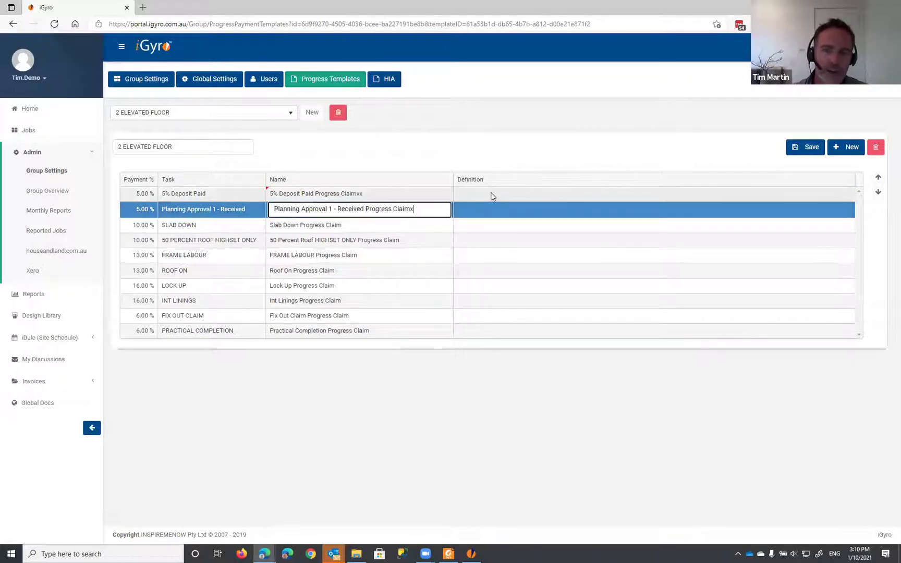
click(492, 196)
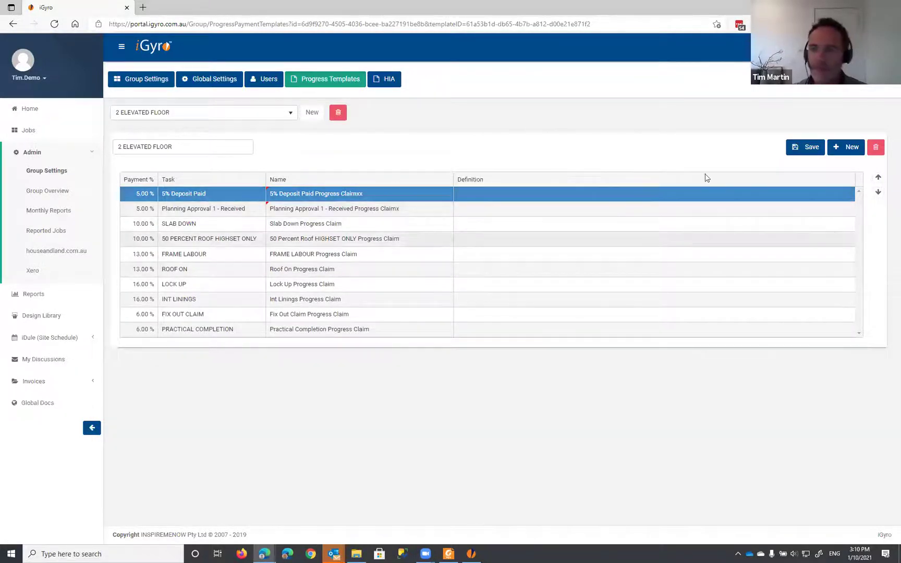
click(809, 150)
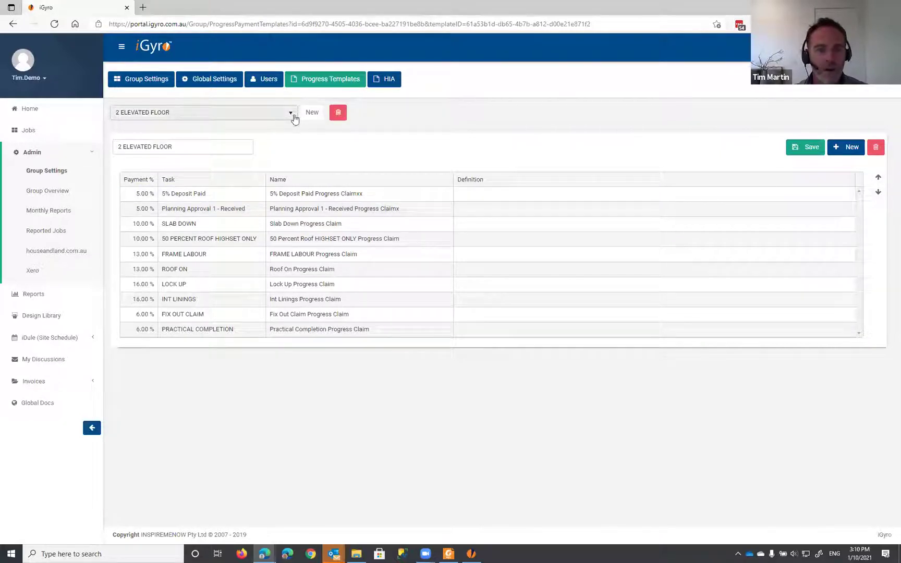
Review the list of the group's progress templates, keeping 2 ELEVATED FLOOR selected
drag(183, 146, 148, 133)
click(148, 112)
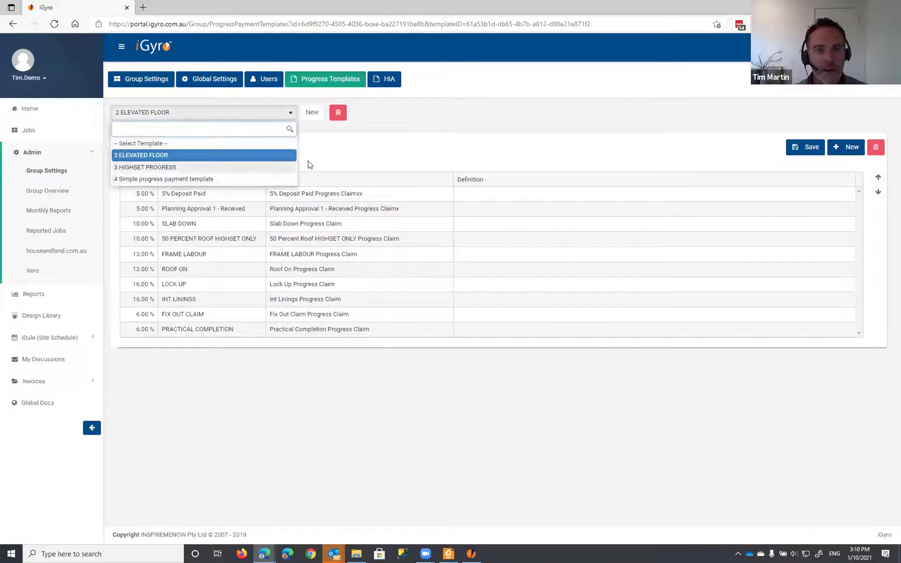
click(158, 153)
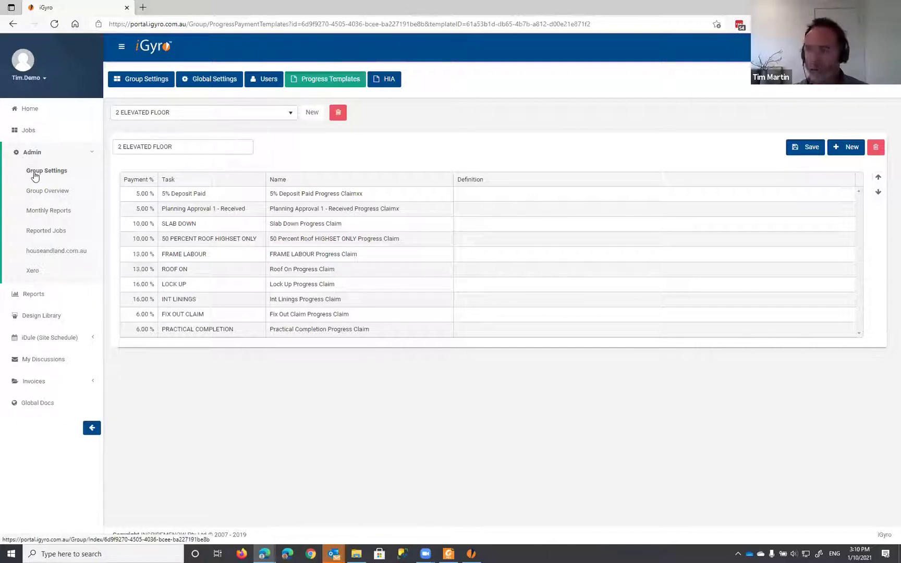
Connect the group to HIA by logging in with the saved IT admin account's e-mail and password, and check the connection status
click(388, 81)
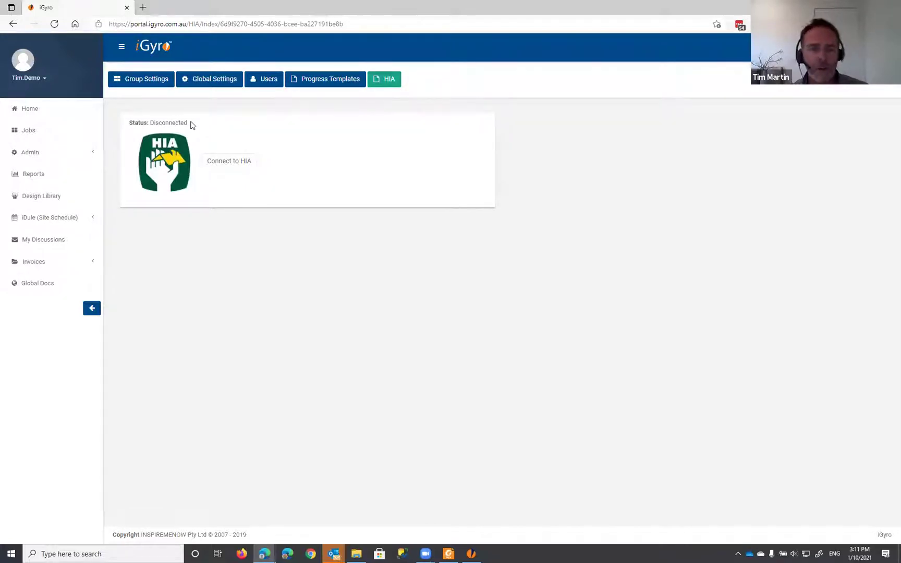
click(232, 162)
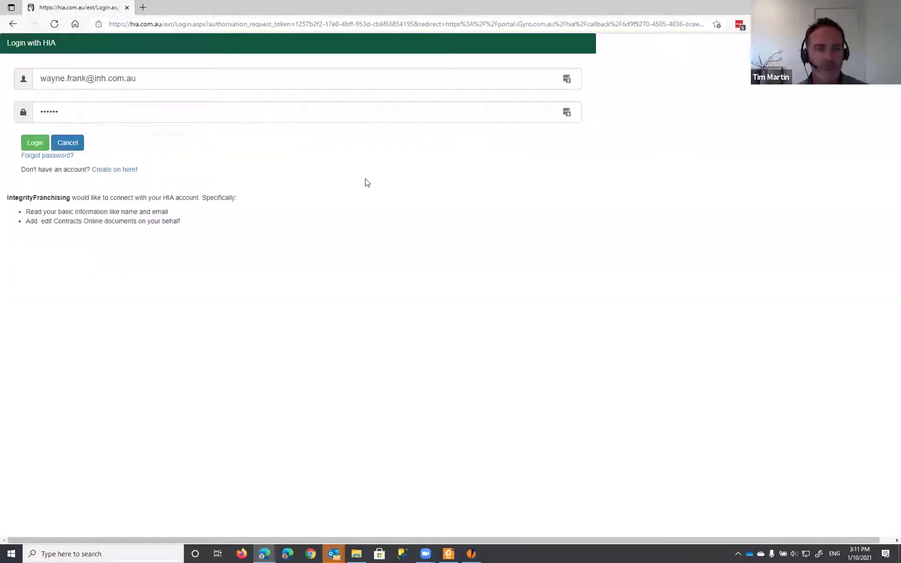
click(567, 80)
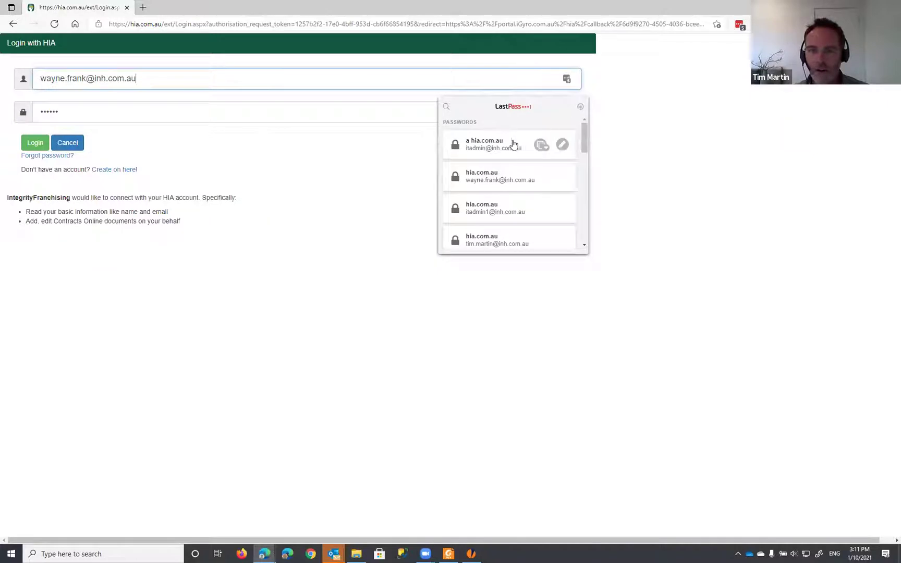
click(483, 146)
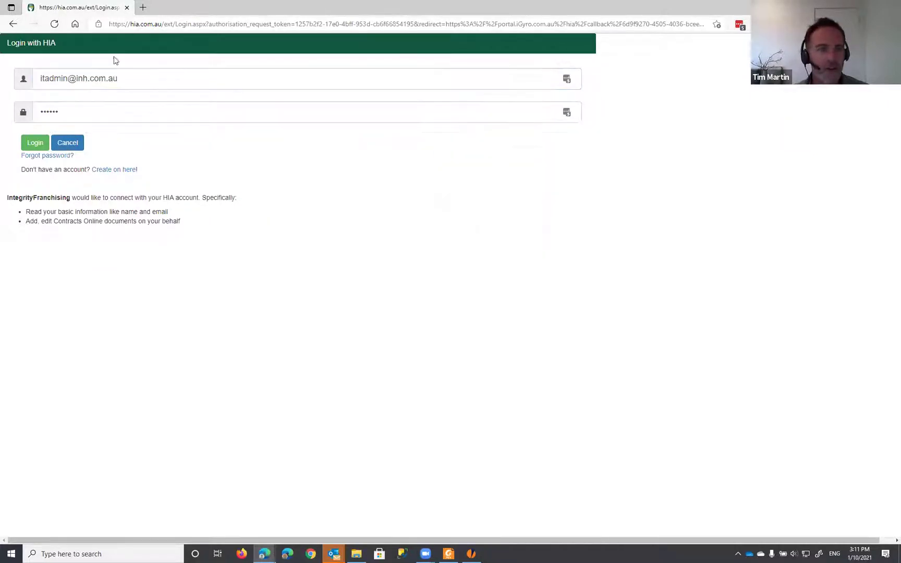
click(35, 143)
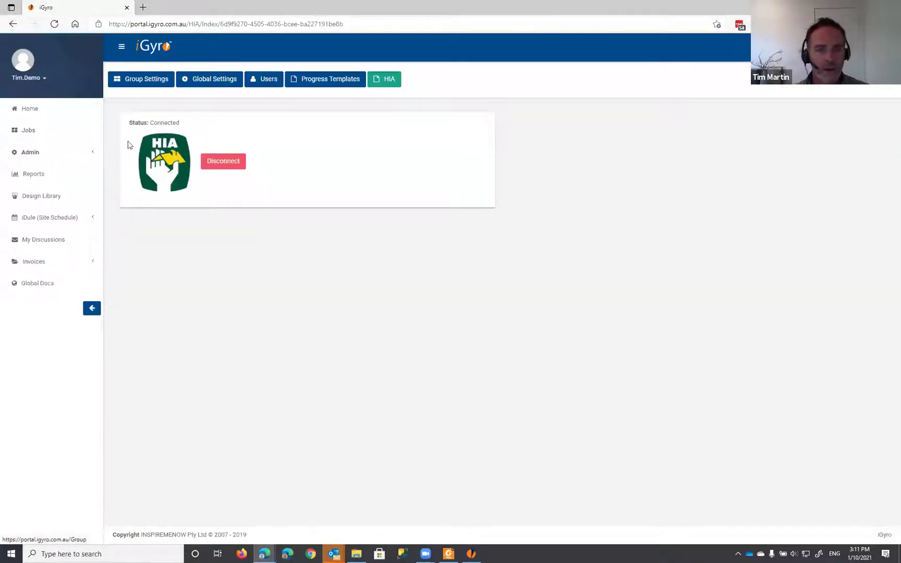
drag(129, 125, 188, 128)
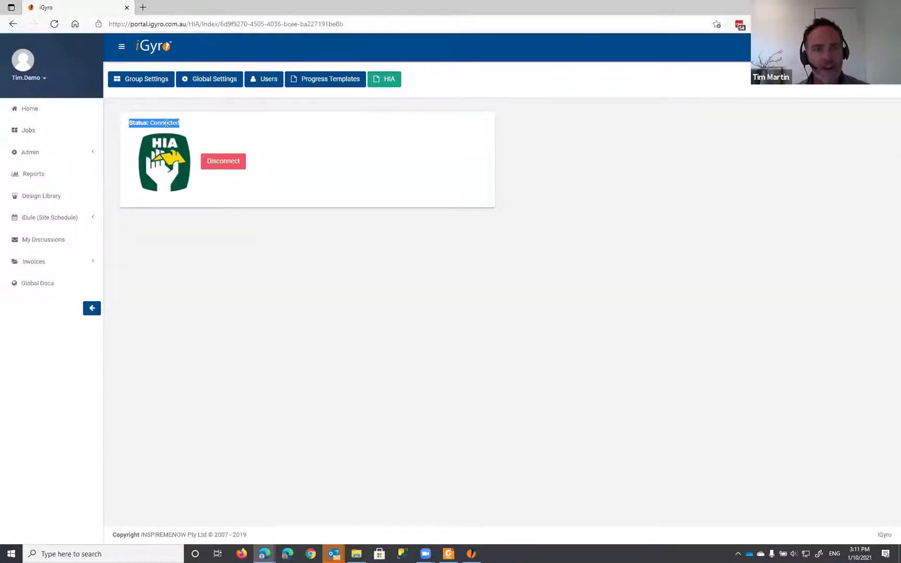
click(166, 124)
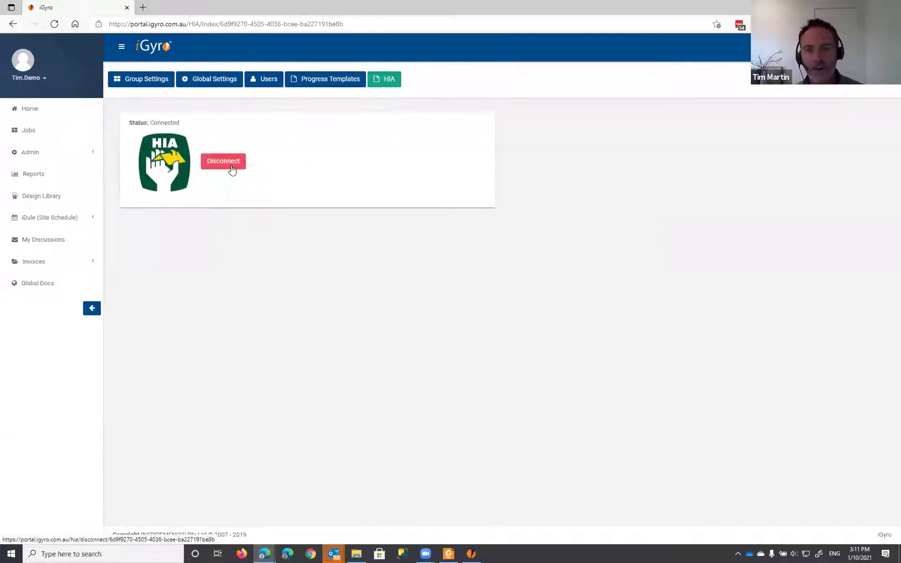
Reopen the same job from the active jobs list and bring up its mail merge documents
click(28, 134)
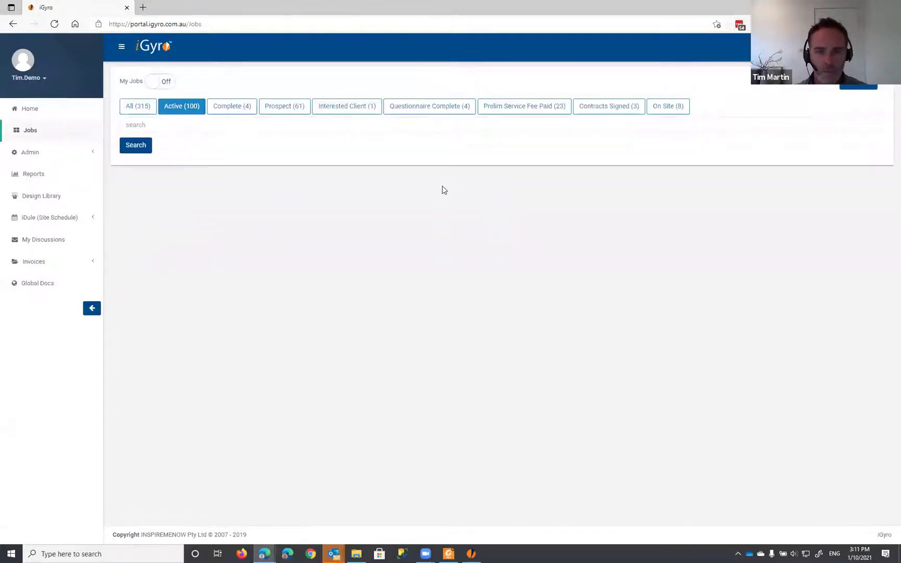
click(352, 288)
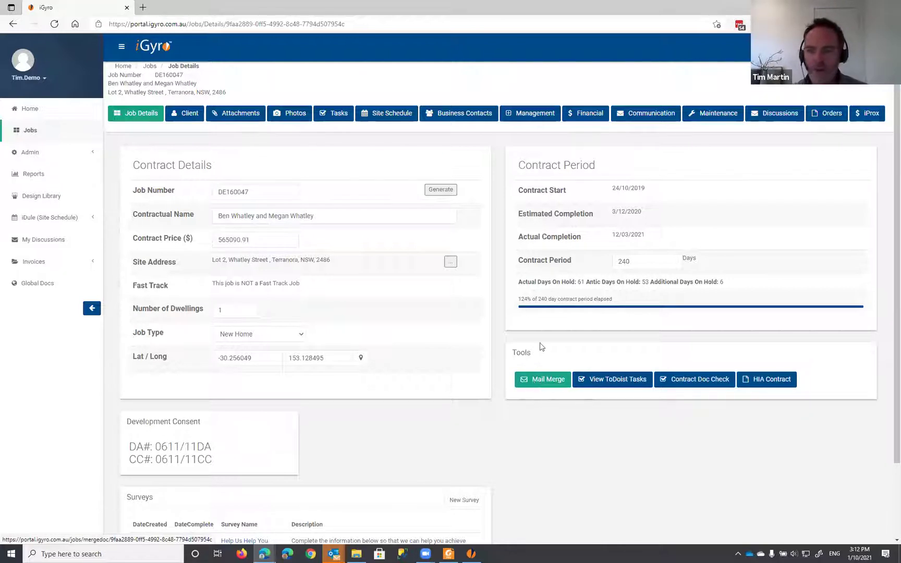
click(538, 384)
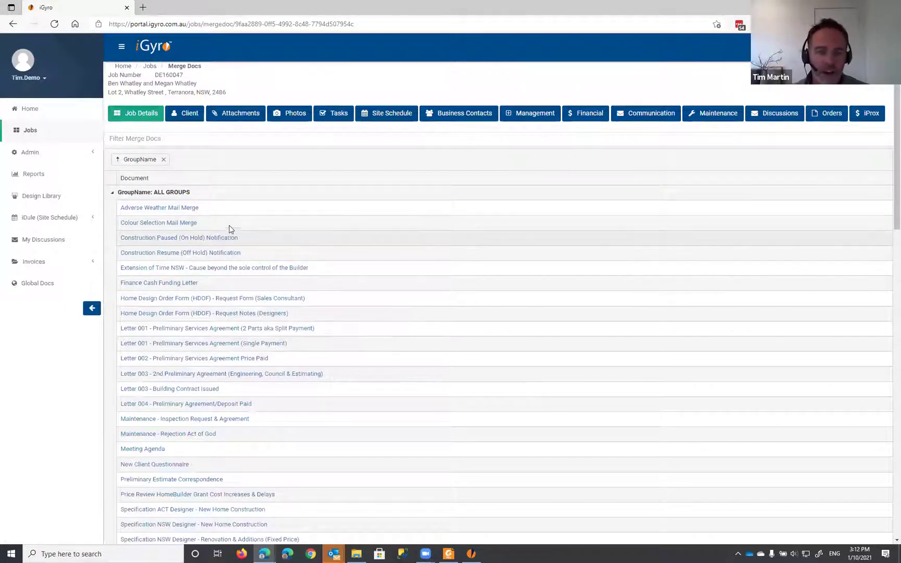
Look through the job's merge documents and filter them by "letter"
scroll(251, 224, down, 2)
scroll(254, 226, down, 7)
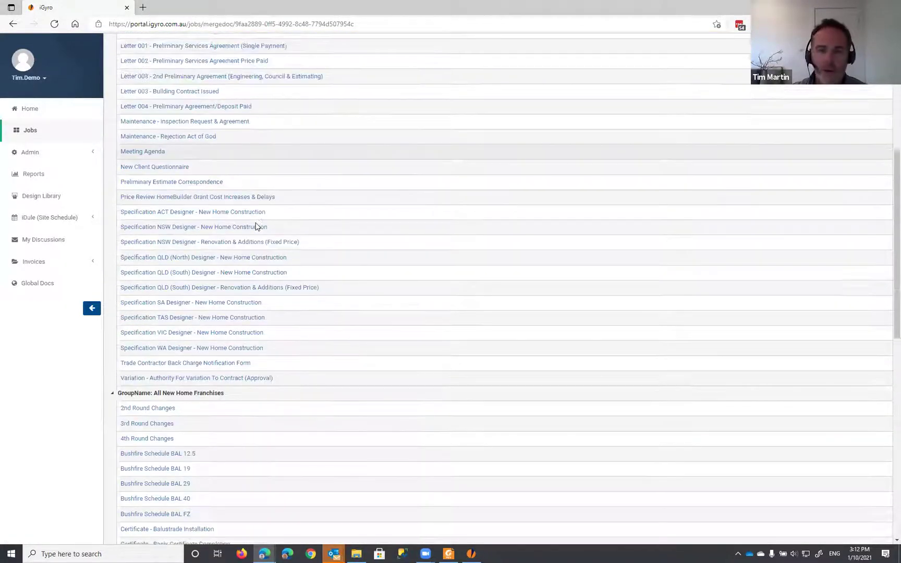
scroll(128, 142, down, 4)
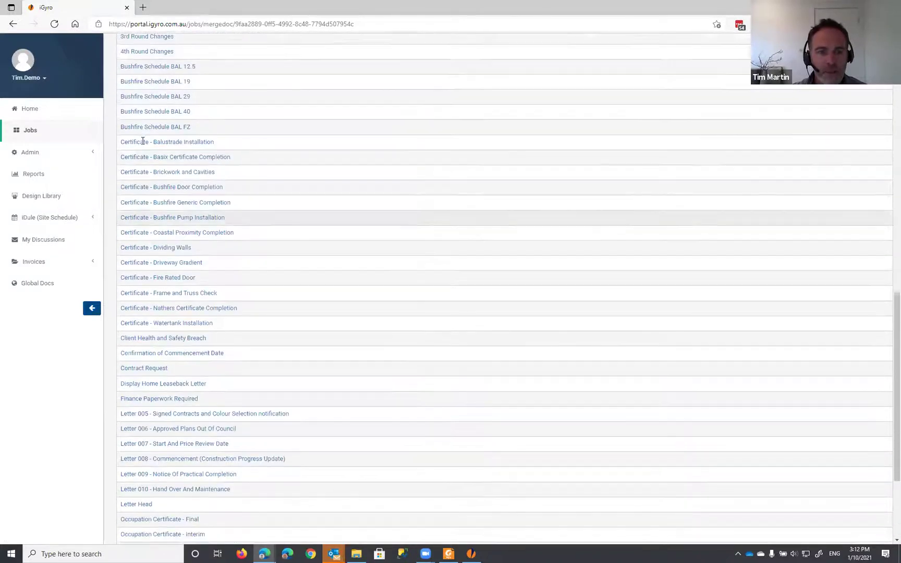
scroll(142, 140, up, 8)
scroll(142, 140, up, 5)
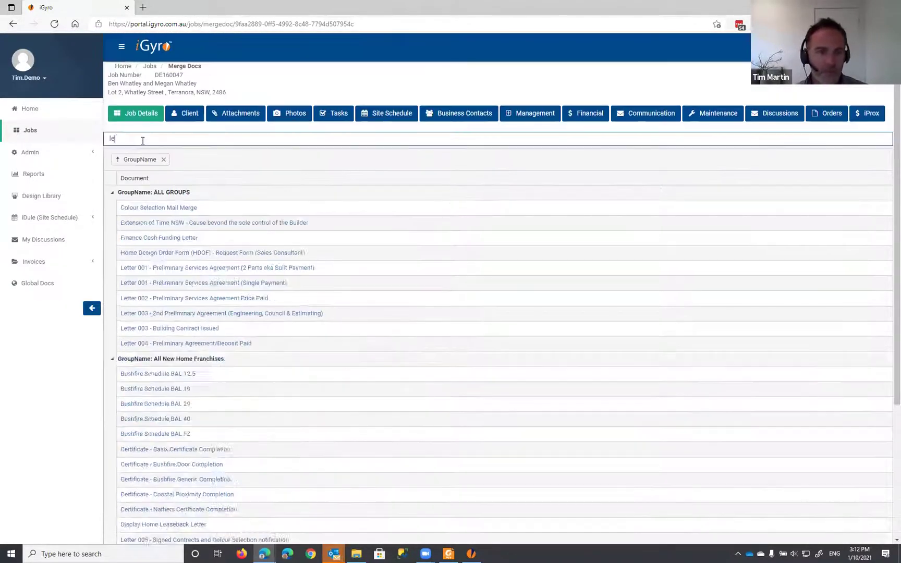
click(142, 138)
text(letter)
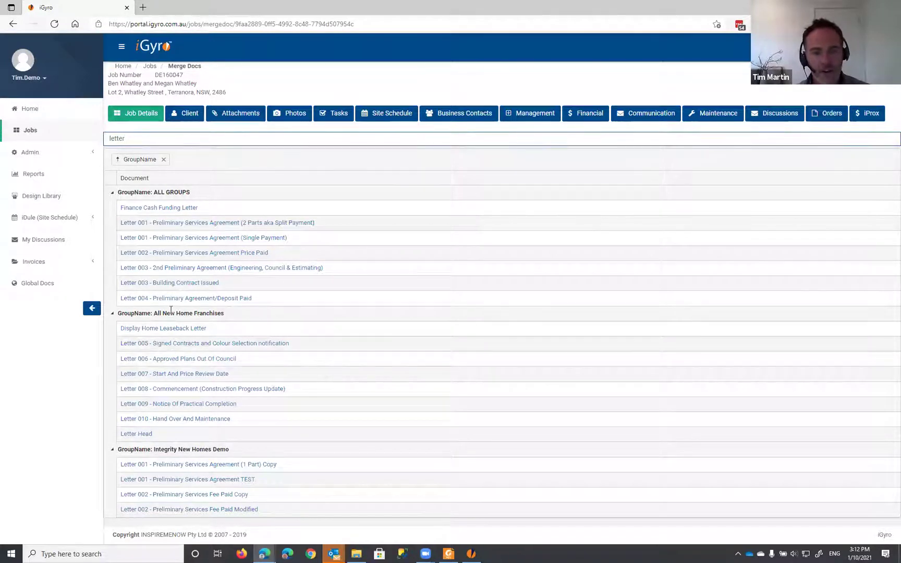
Generate Letter 001 - Preliminary Services Agreement (2 Parts aka Split Payment) and open the downloaded document in Word with editing enabled
click(219, 228)
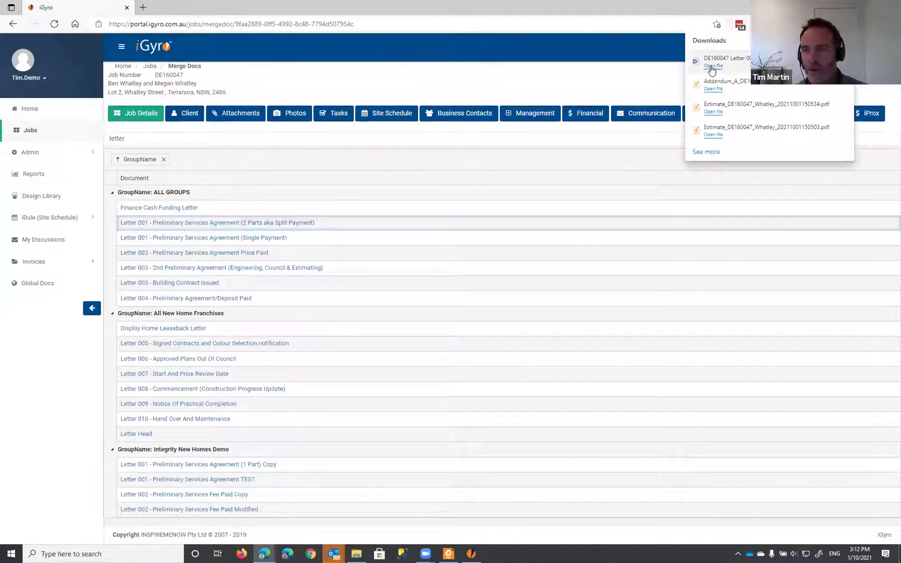
click(712, 67)
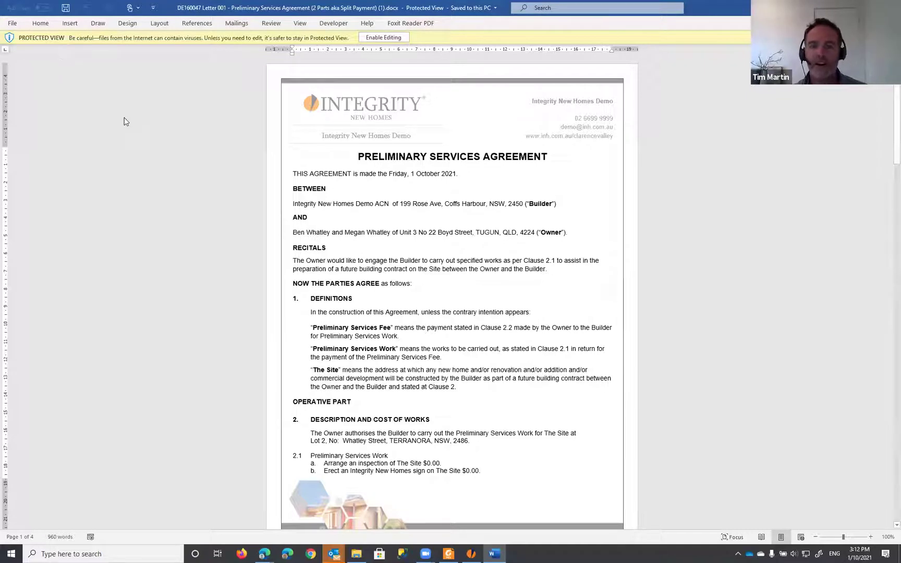
key(shift+End)
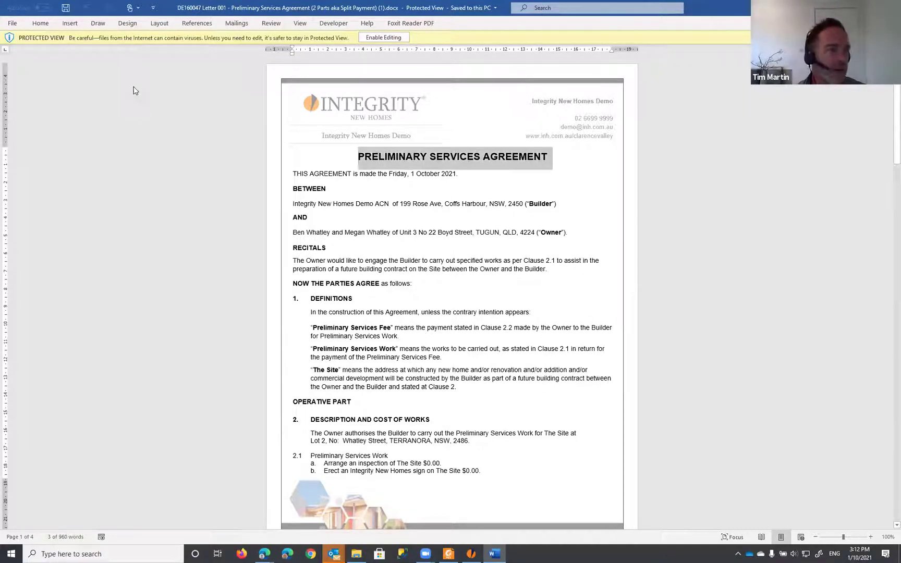
click(404, 193)
click(383, 38)
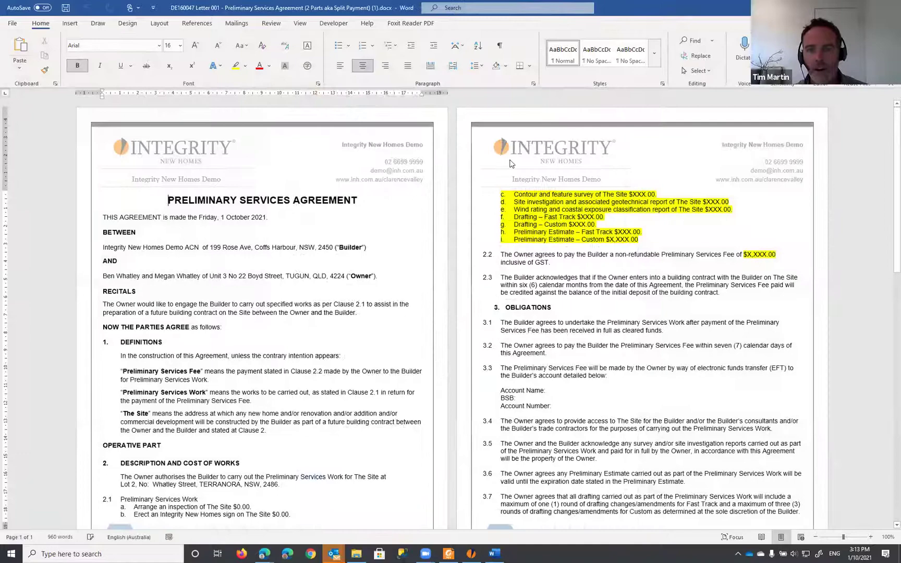
Review the highlighted fee items and the obligations clauses on the first two pages of the Preliminary Services Agreement
scroll(534, 203, down, 3)
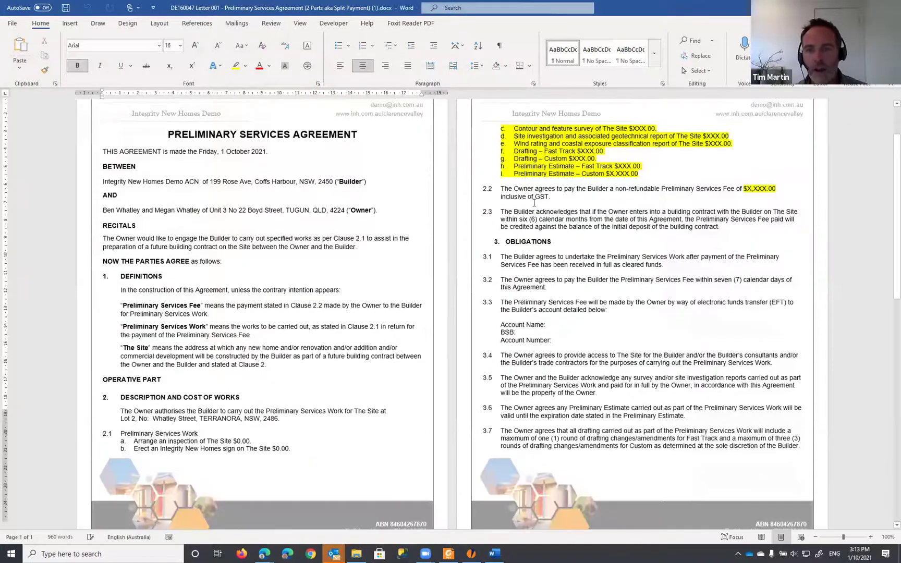
scroll(620, 223, down, 2)
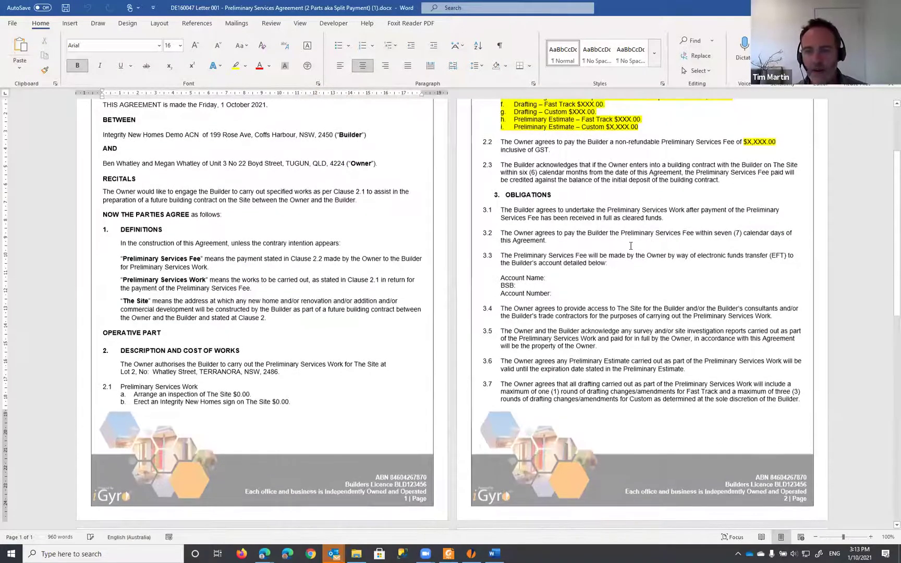
scroll(631, 245, down, 1)
scroll(623, 237, up, 3)
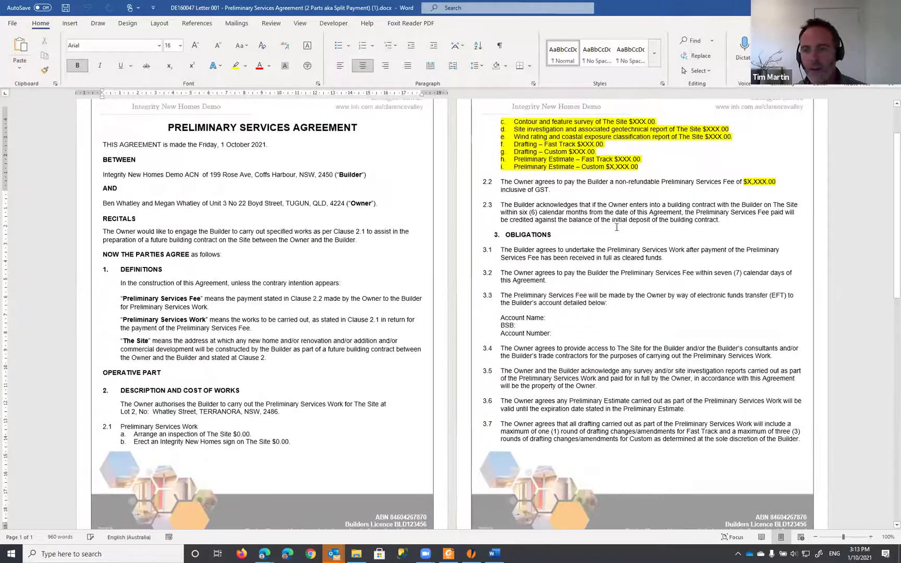
scroll(615, 223, up, 3)
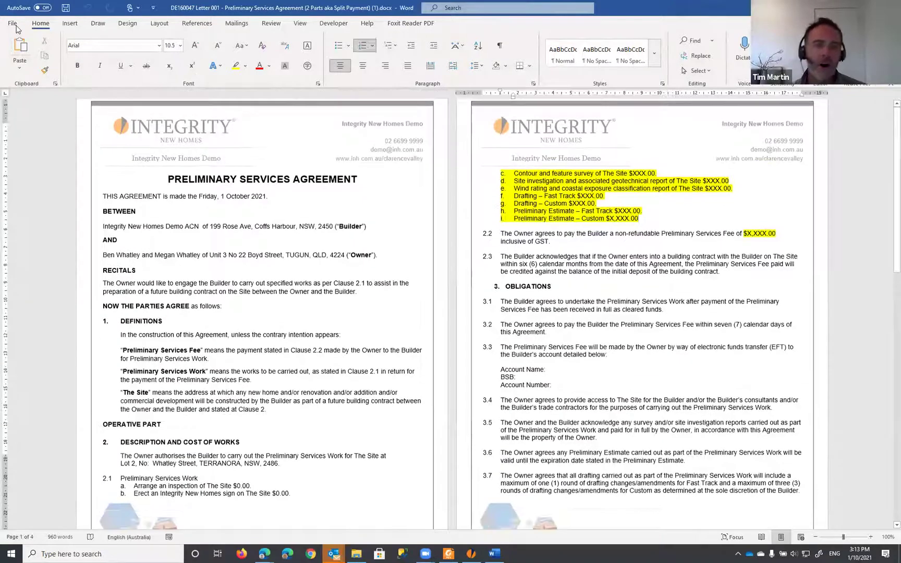
Close the Preliminary Services Agreement and open the Contract Doc Check for the same job
scroll(258, 189, down, 8)
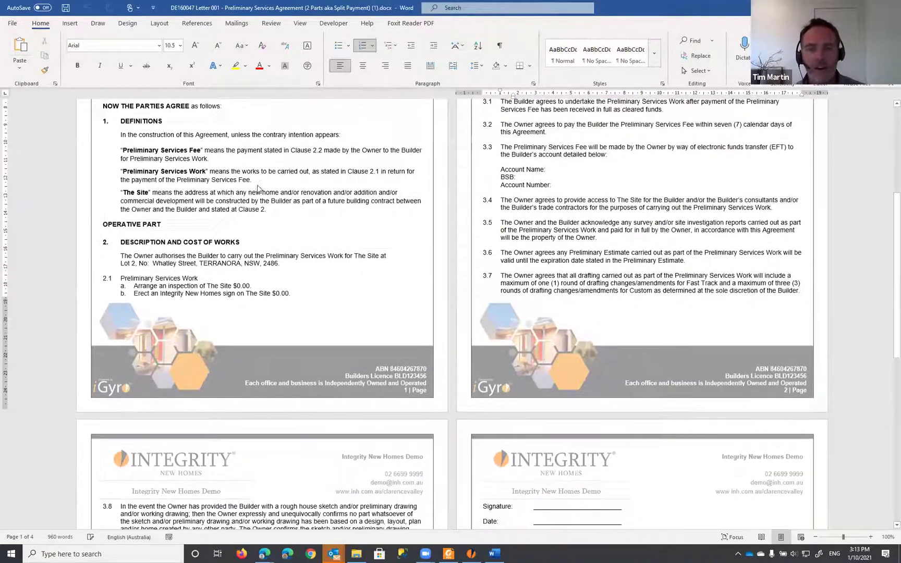
scroll(280, 202, up, 9)
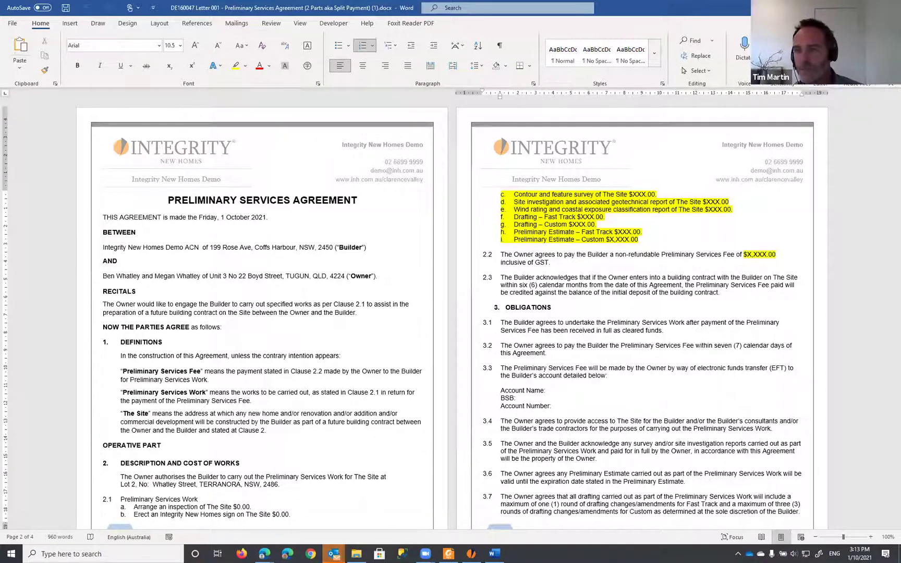
click(889, 8)
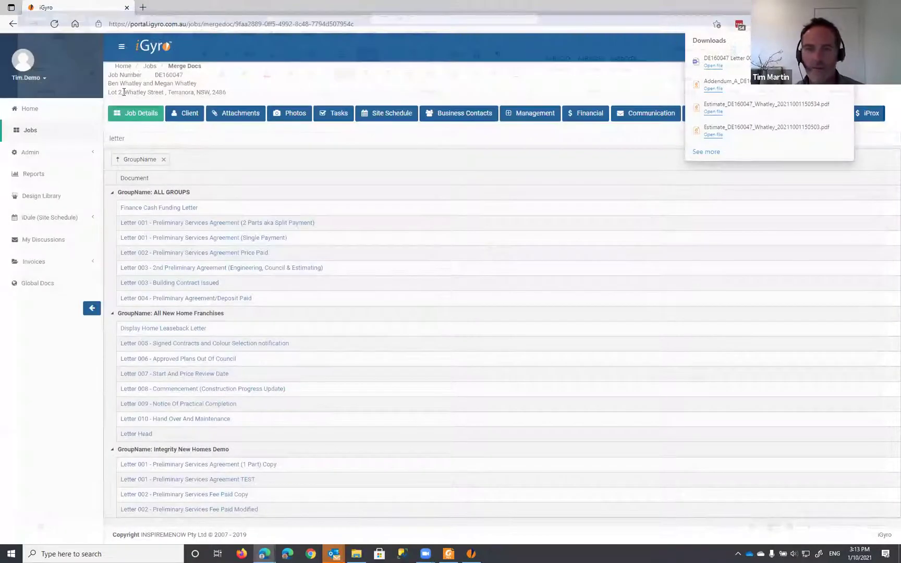
click(134, 117)
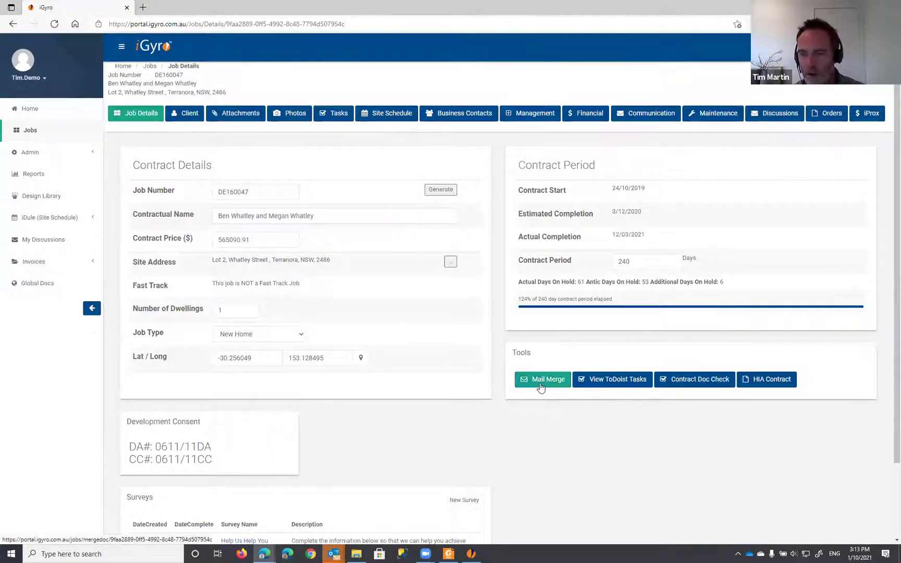
click(682, 381)
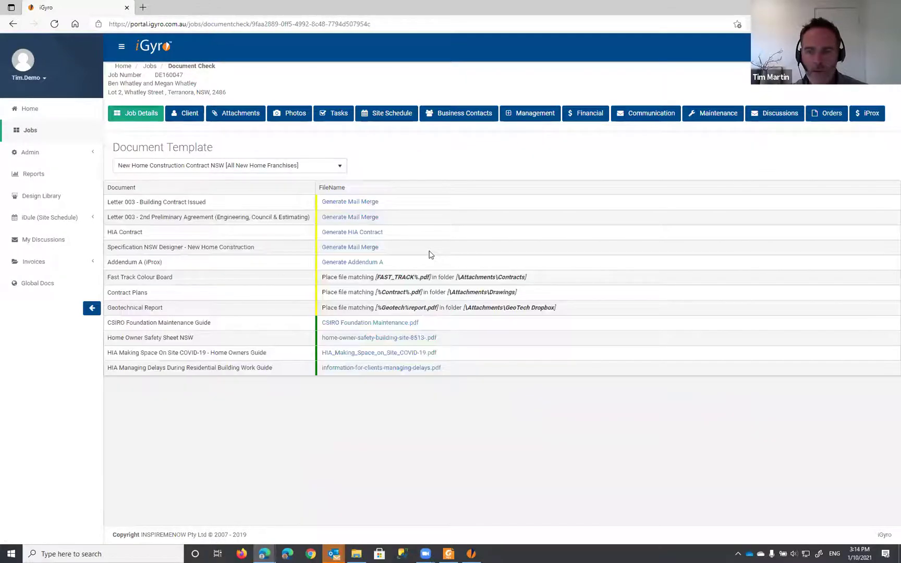
Check the available document templates and go through the required contract documents, from Letter 003 - Building Contract Issued to the Geotechnical Report
click(250, 167)
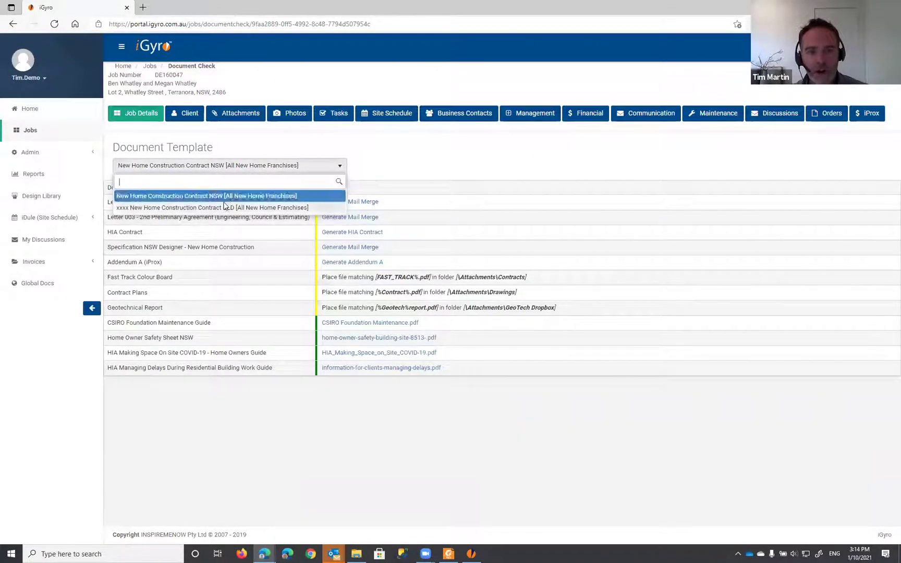
click(387, 160)
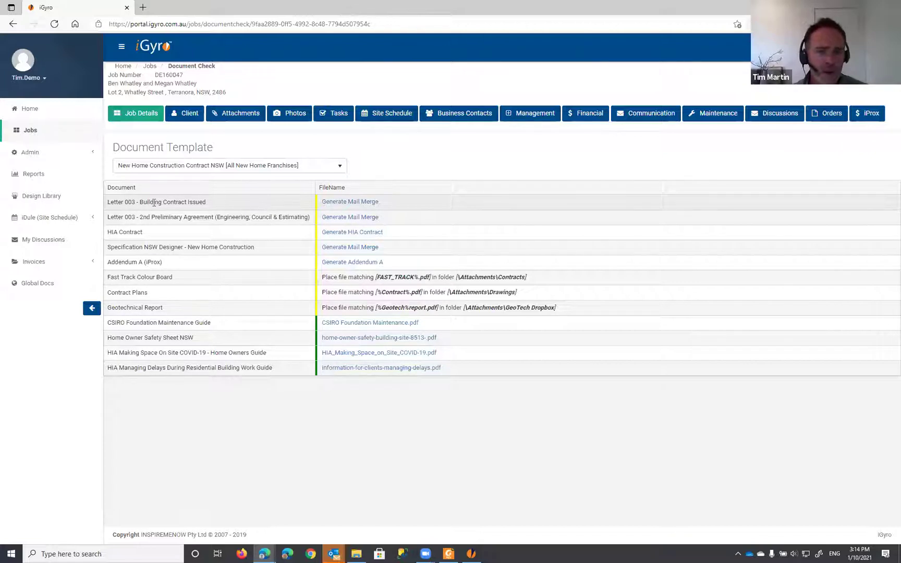
click(124, 202)
click(130, 216)
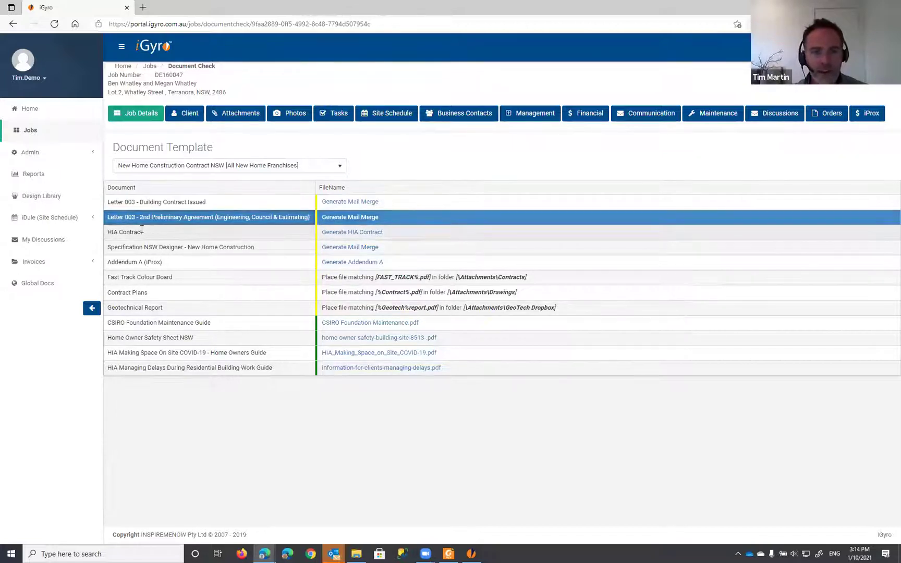
click(141, 232)
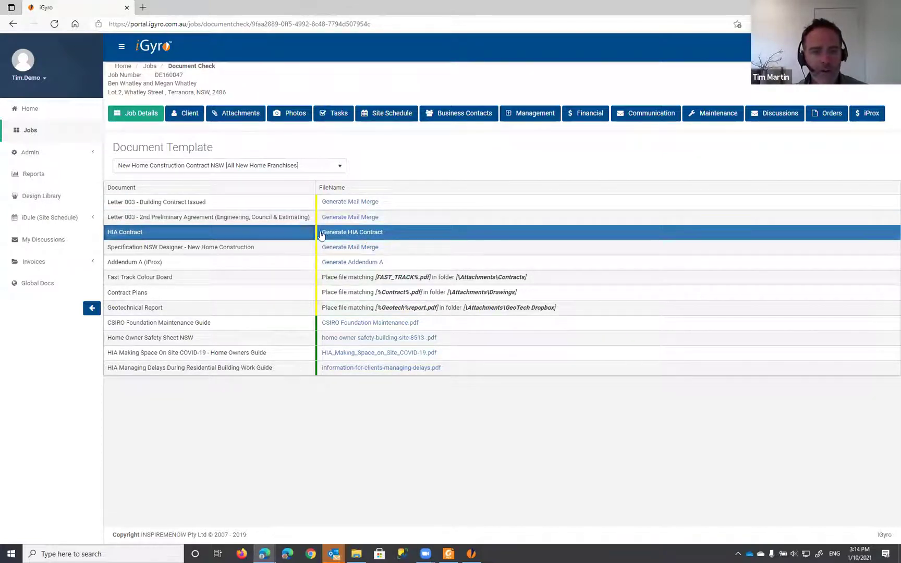
click(180, 247)
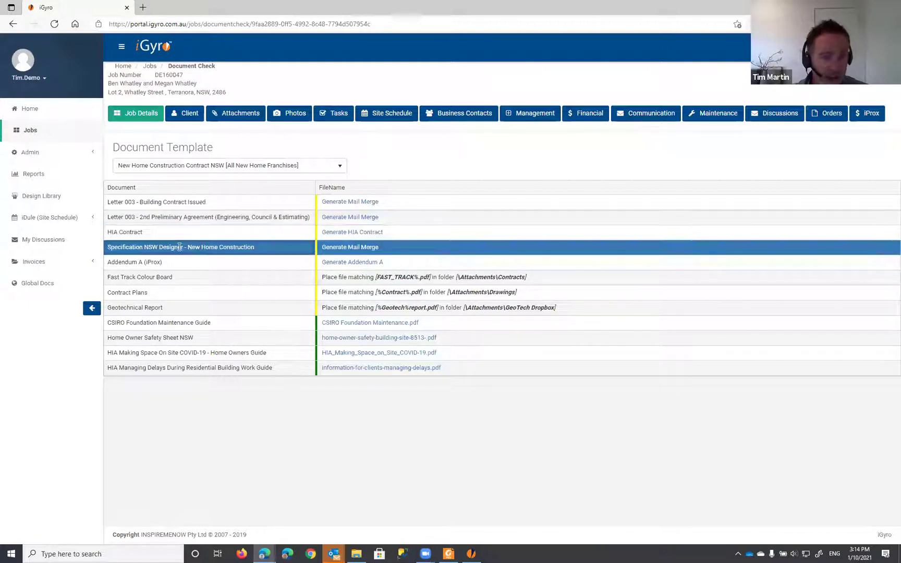
click(154, 262)
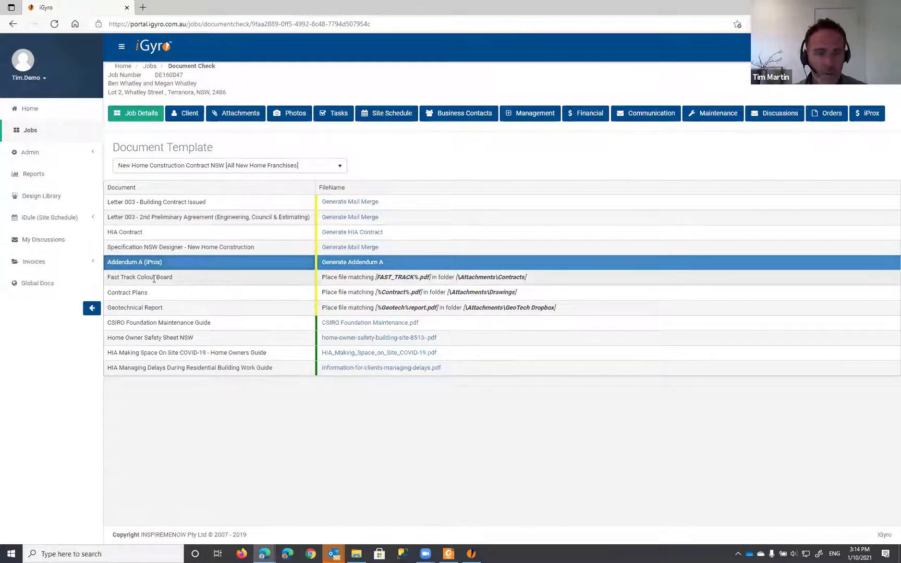
click(360, 277)
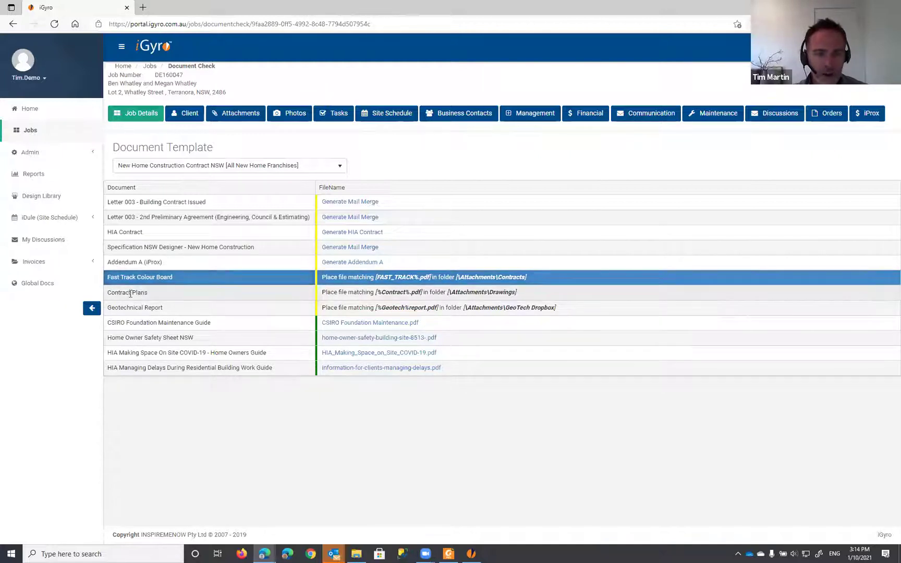
click(159, 294)
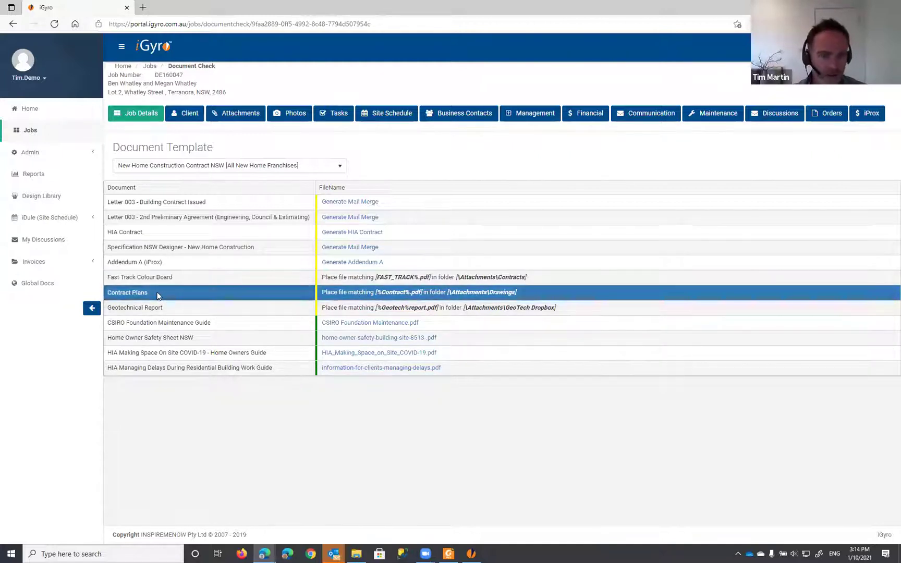
click(168, 309)
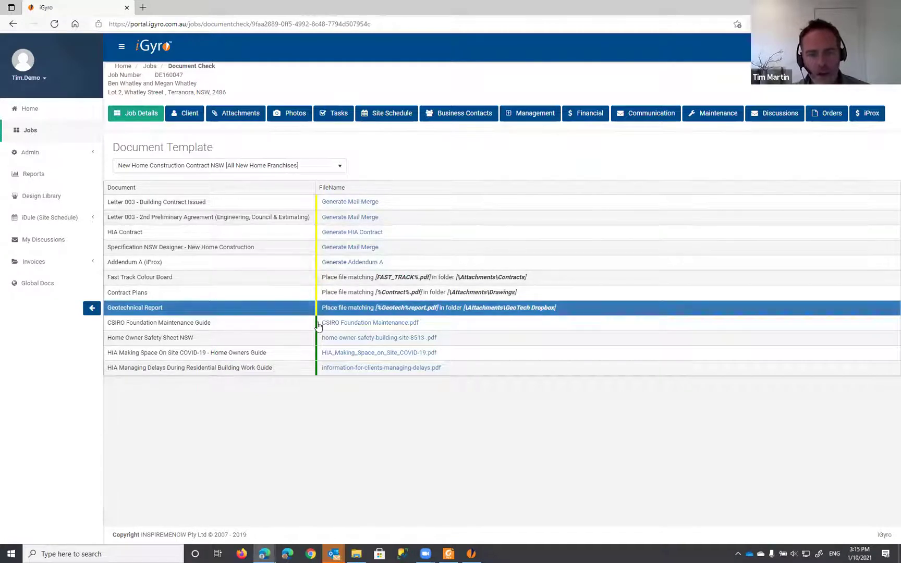
View the CSIRO Foundation Maintenance PDF, return to the document check and look at the template choices again
click(348, 327)
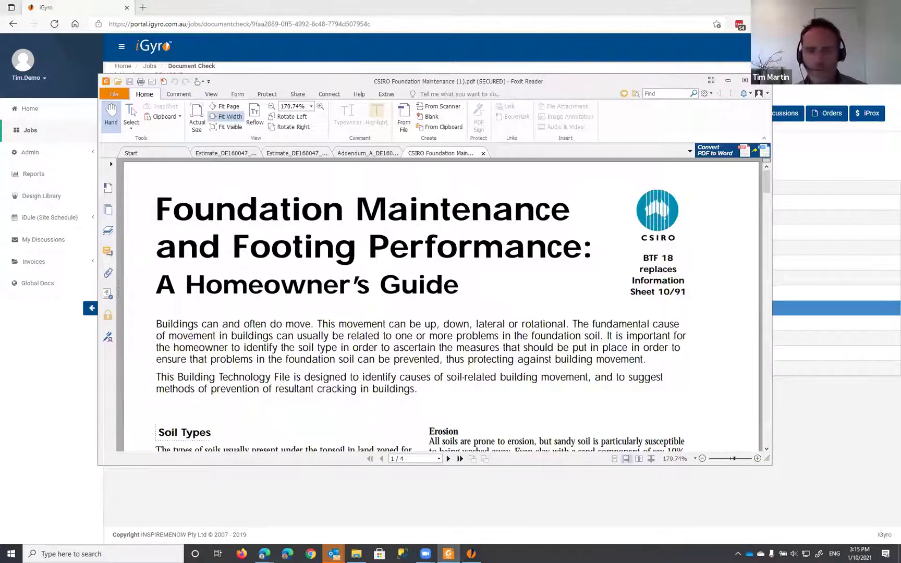
key(alt+Tab)
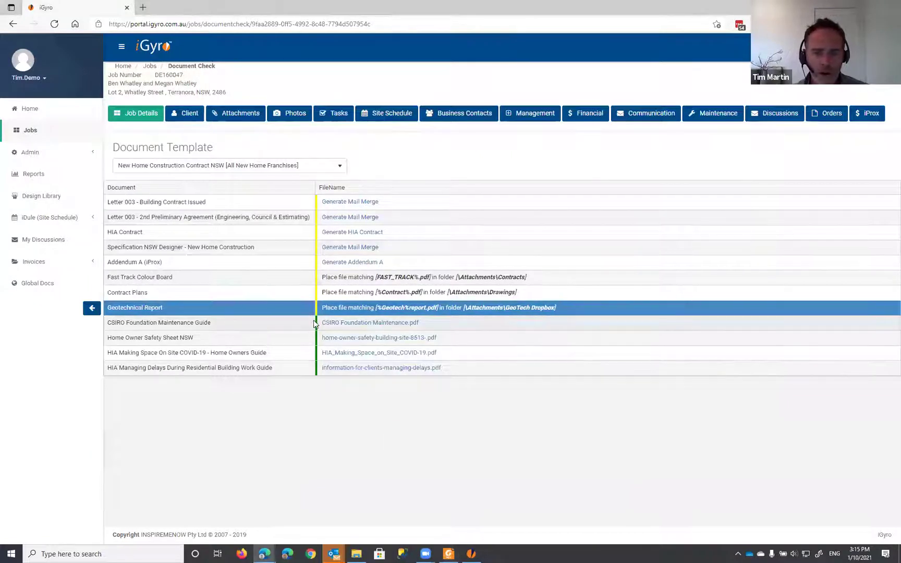
click(267, 169)
click(393, 203)
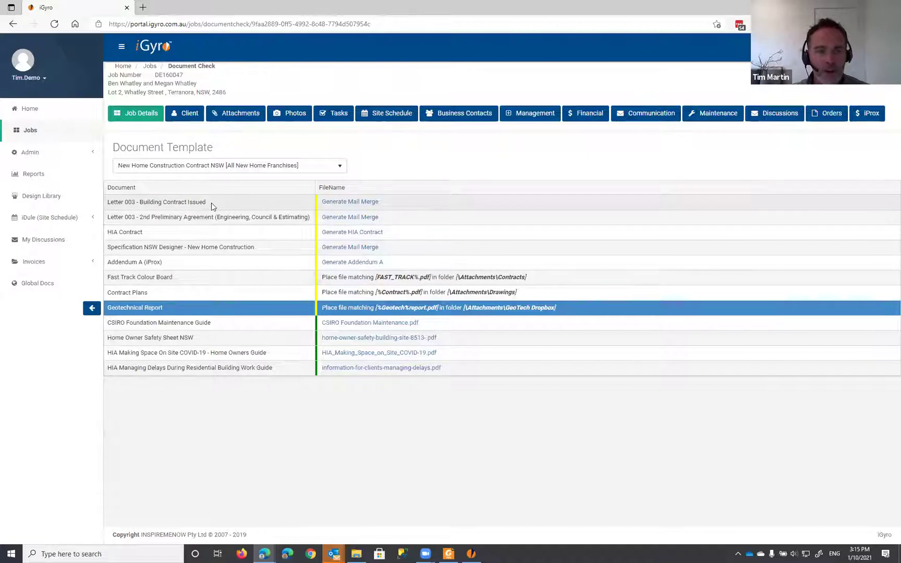
Generate Letter 003 - Building Contract Issued, open it in Word with editing enabled, and look over the letter
click(355, 206)
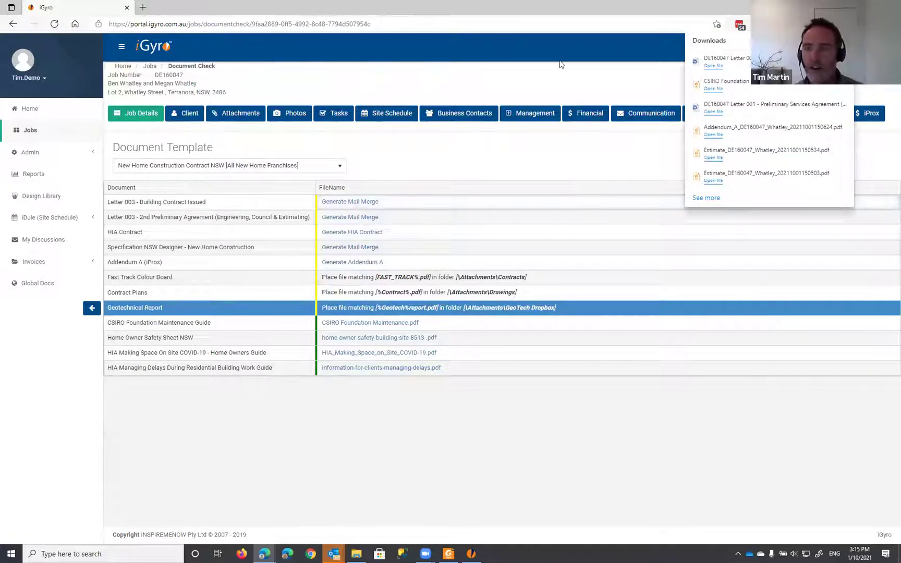
click(713, 66)
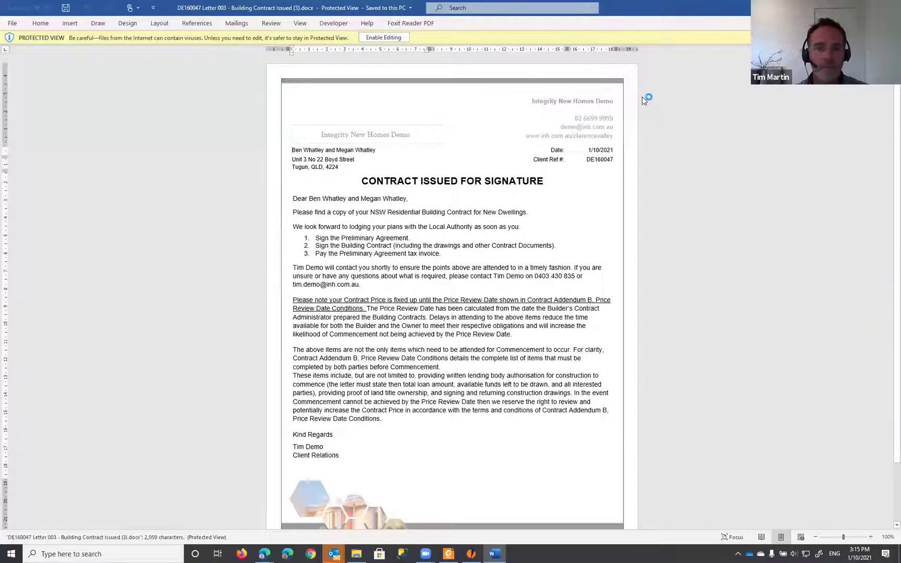
click(384, 37)
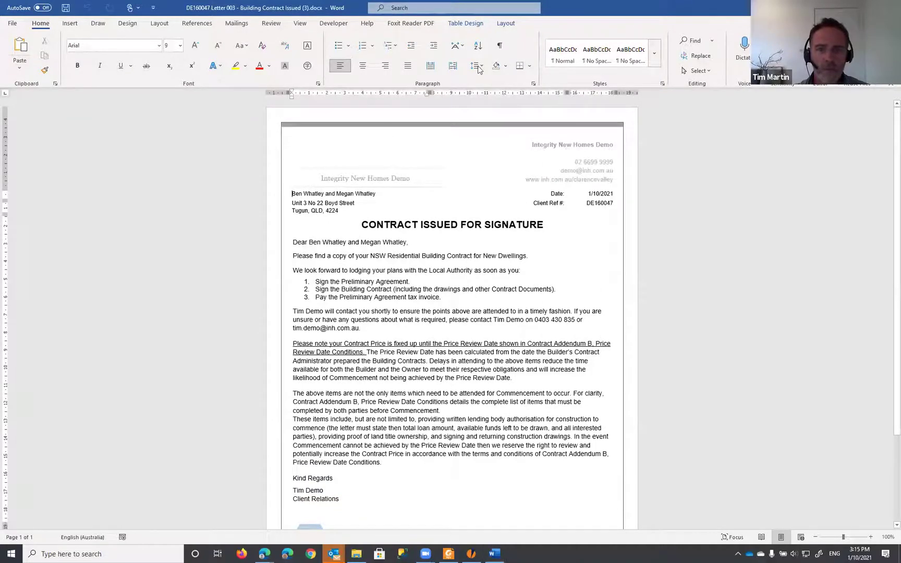
drag(476, 8, 473, 47)
scroll(342, 164, down, 10)
scroll(342, 164, up, 1)
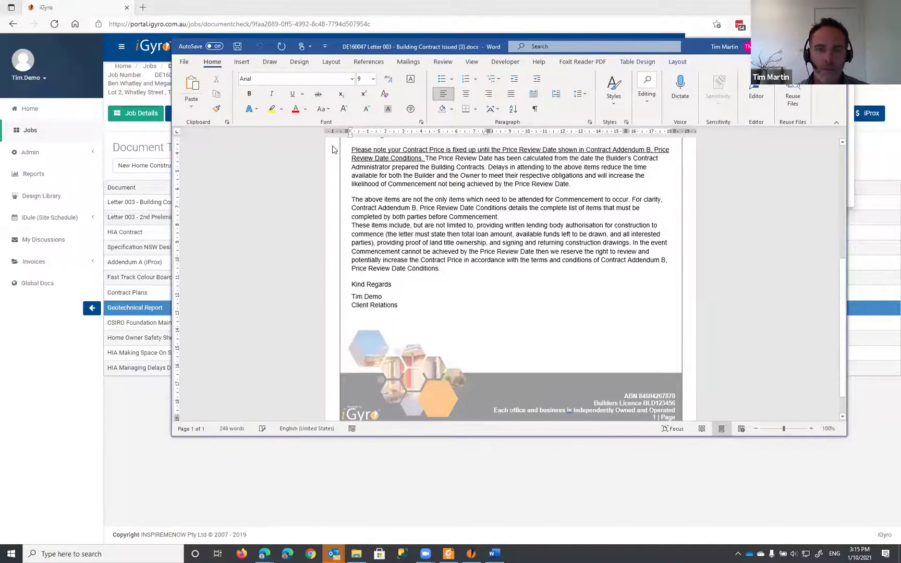
scroll(334, 149, up, 9)
Save the Building Contract Issued letter as a Word document in the 20211001 HIA folder and close it
key(F12)
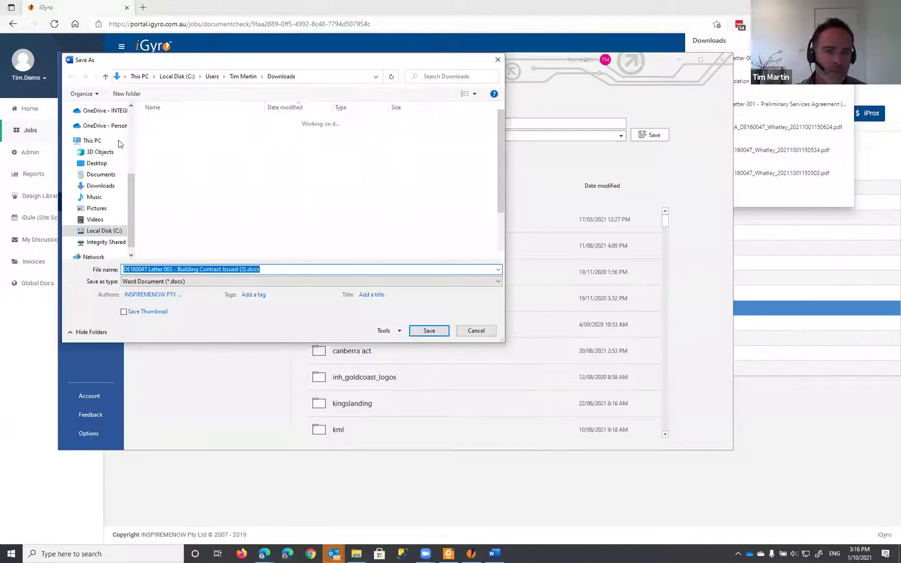
scroll(107, 143, up, 5)
click(104, 141)
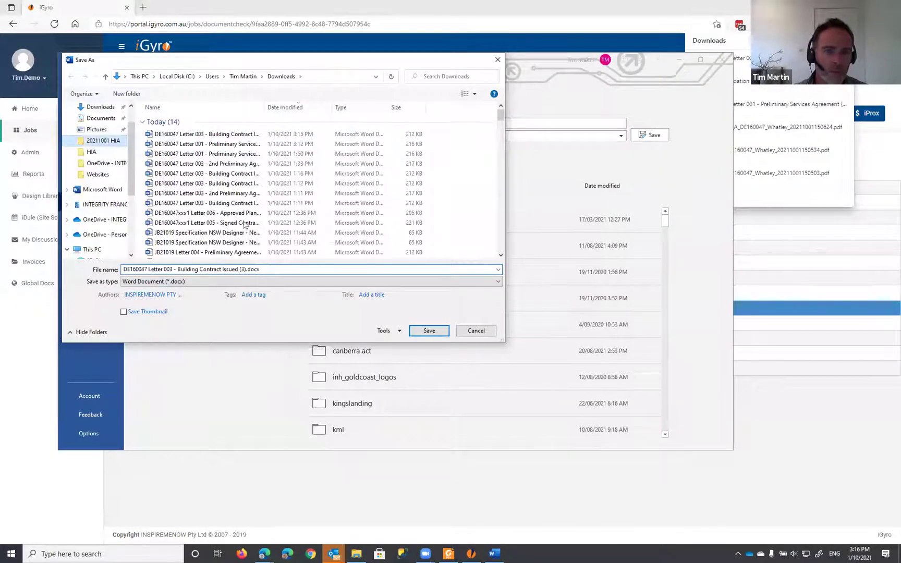
click(275, 268)
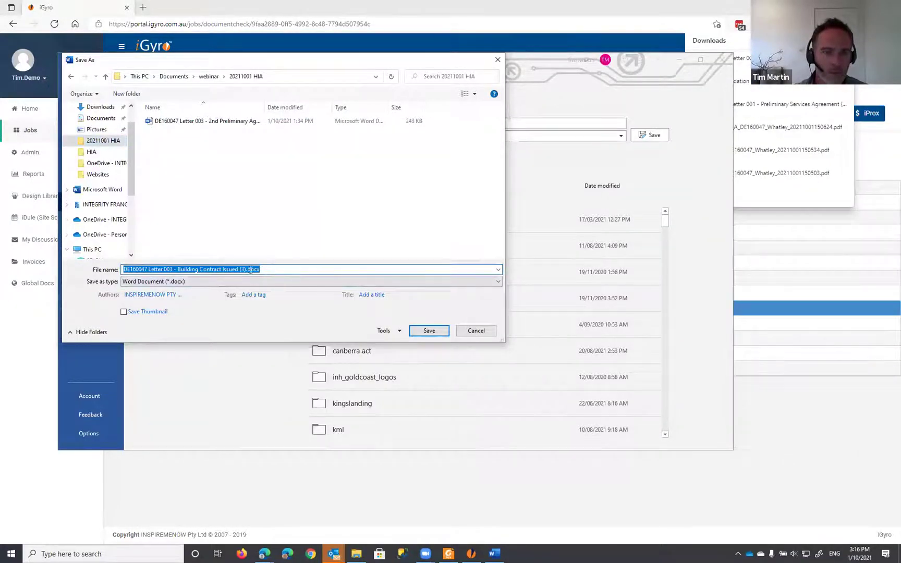
click(429, 331)
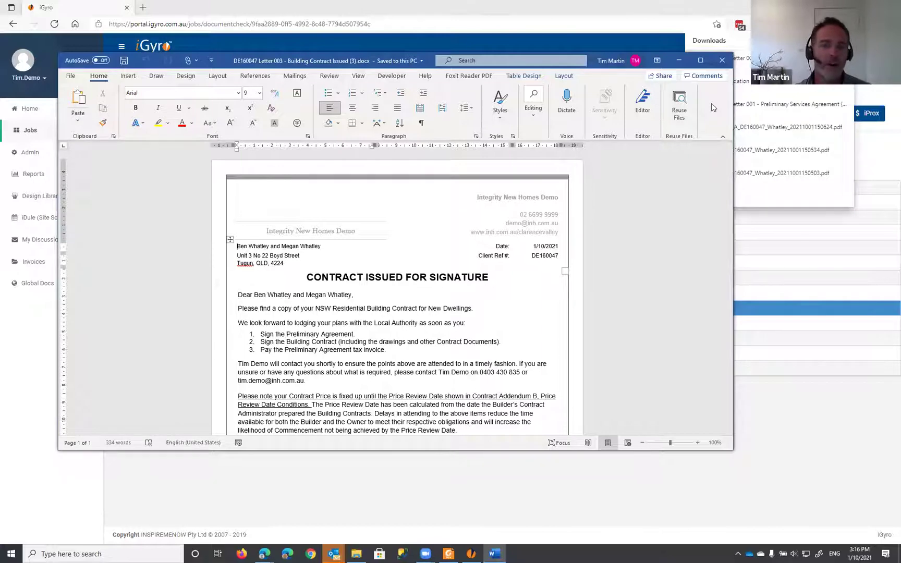
click(727, 63)
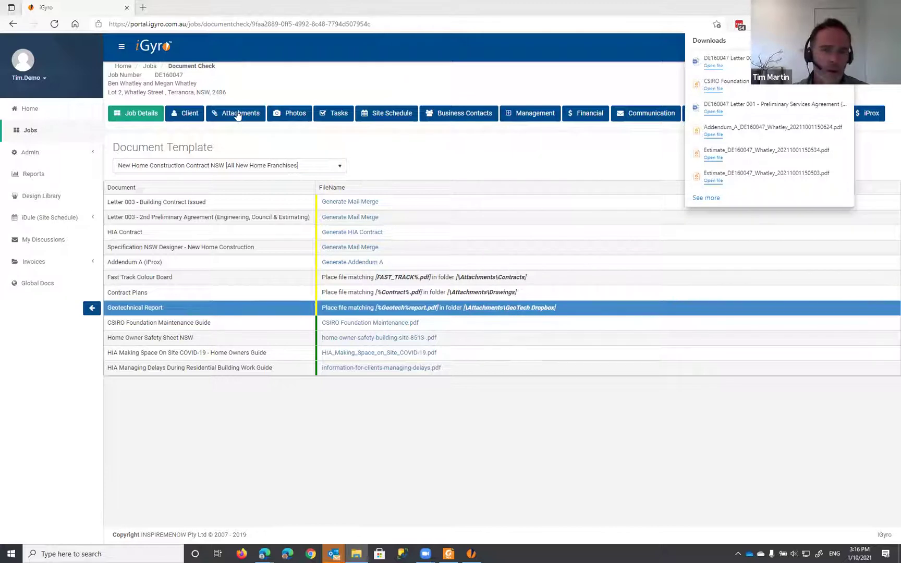
Upload the saved Letter 003 - Building Contract Issued document to the Contracts folder of the job's attachments
click(234, 114)
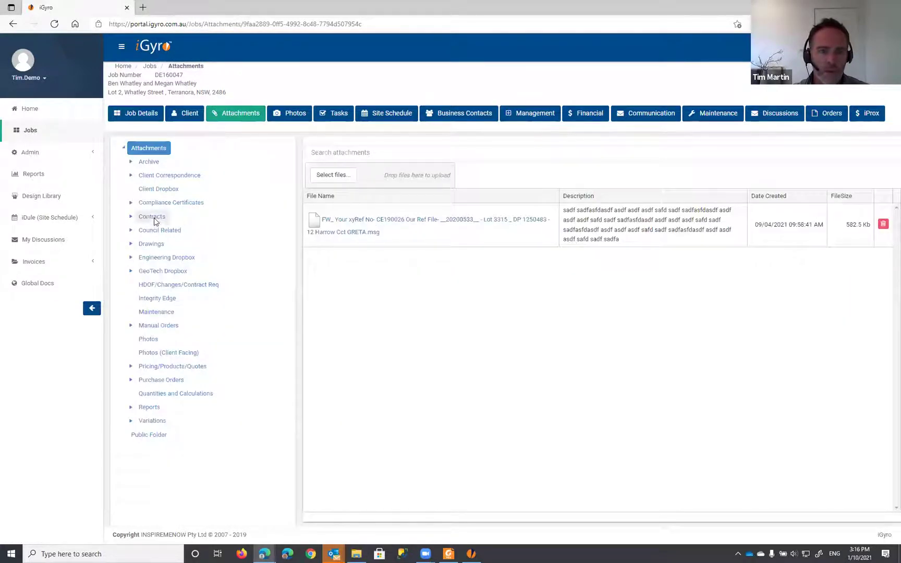
click(152, 216)
key(alt+Tab)
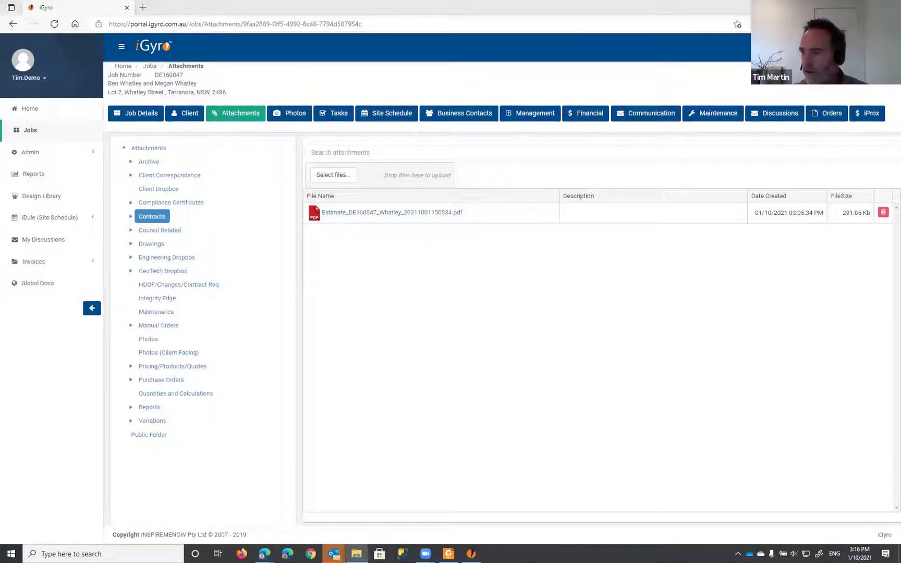
drag(756, 294, 416, 292)
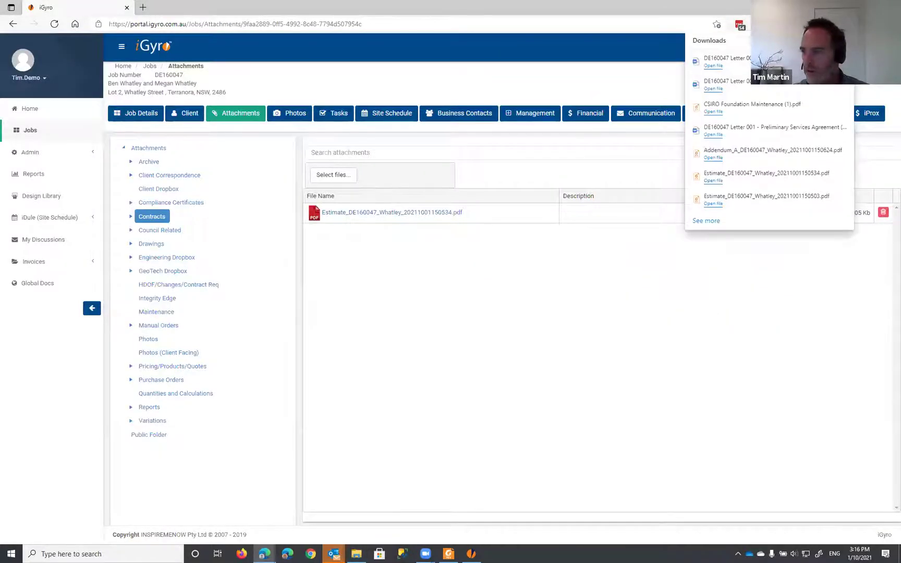
drag(900, 292, 379, 177)
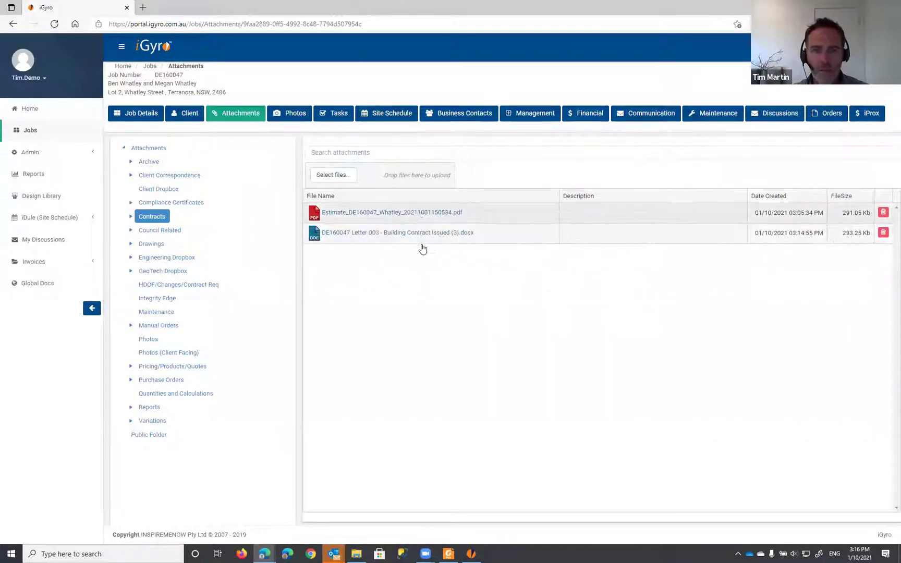
From the job's Contract Doc Check, generate Letter 003 - 2nd Preliminary Agreement (Engineering, Council & Estimating) and open it in Word with editing enabled
click(153, 121)
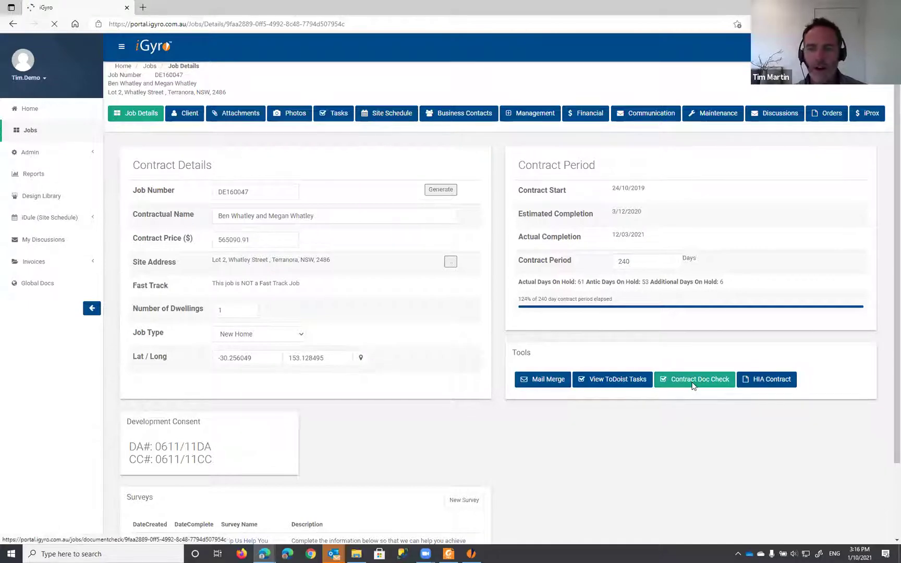
click(694, 385)
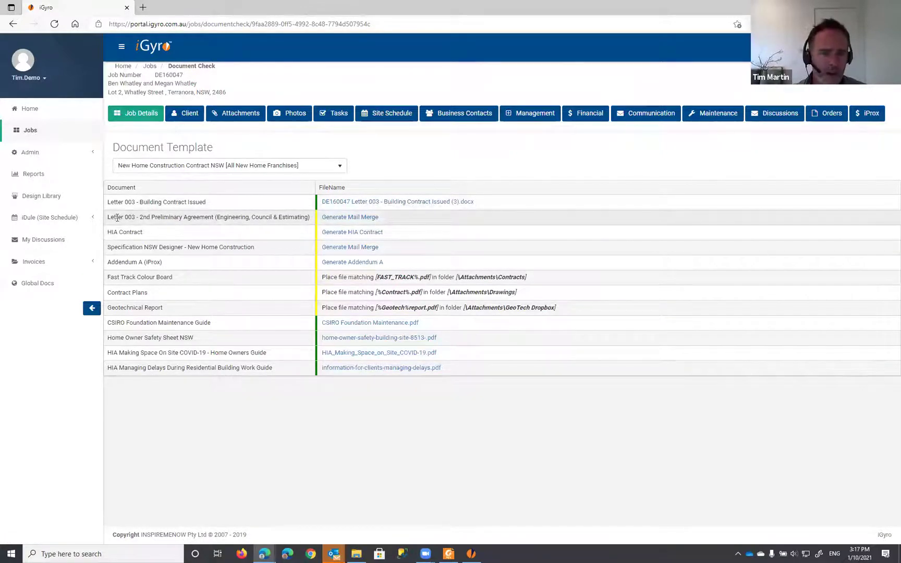
click(355, 219)
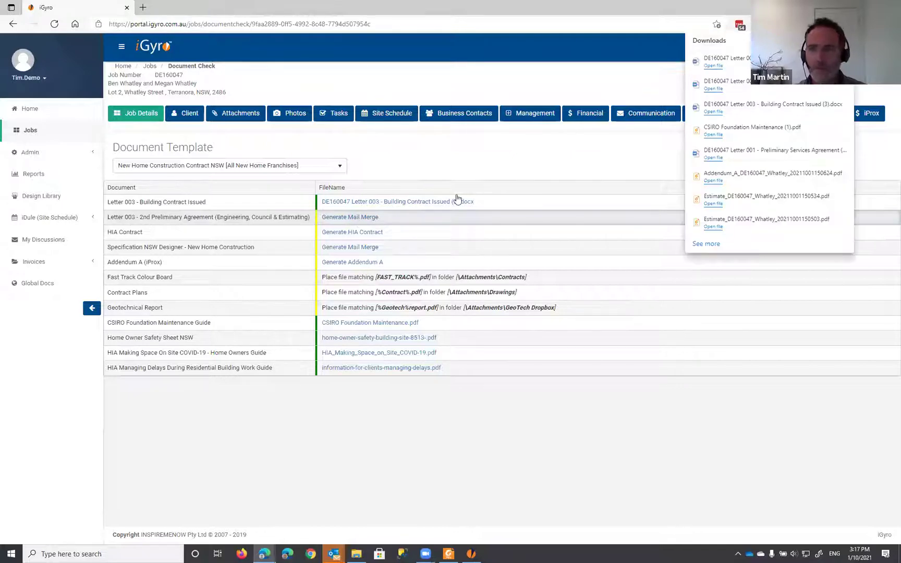
click(713, 66)
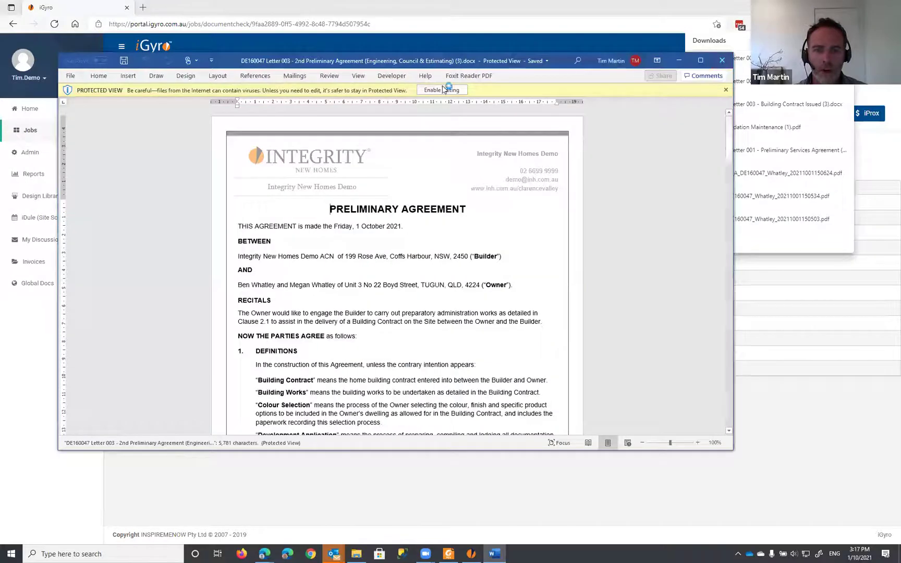
click(441, 90)
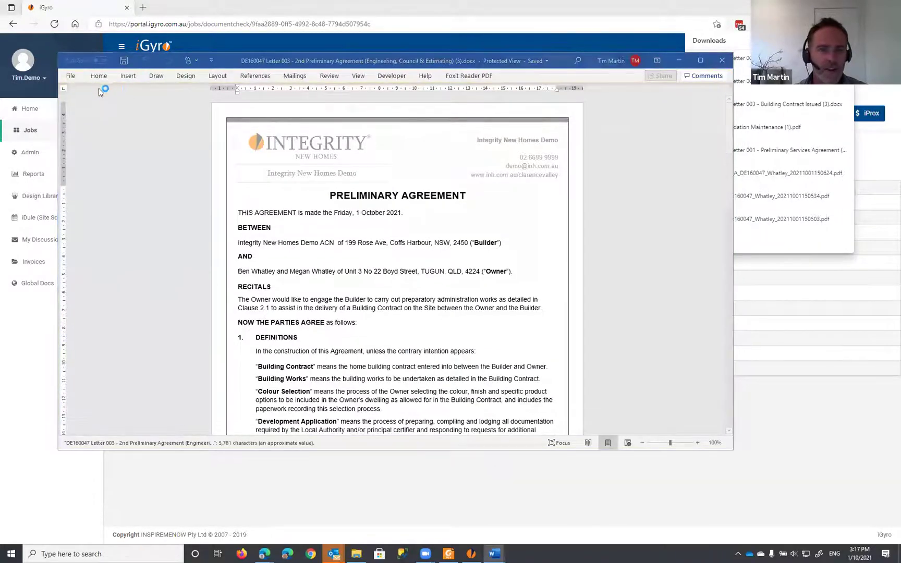
Save the 2nd Preliminary Agreement letter as a Word document in the 20211001 HIA folder and close it
click(73, 76)
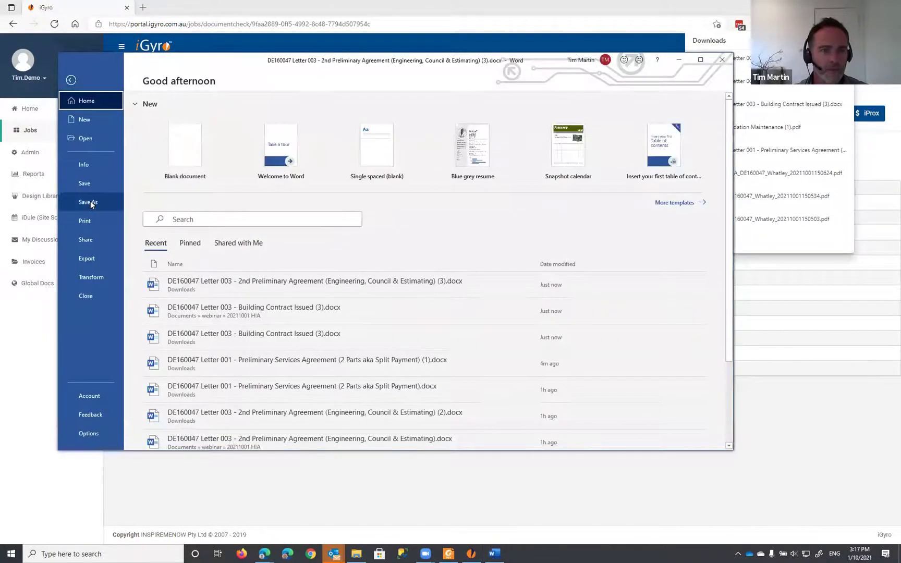
click(83, 202)
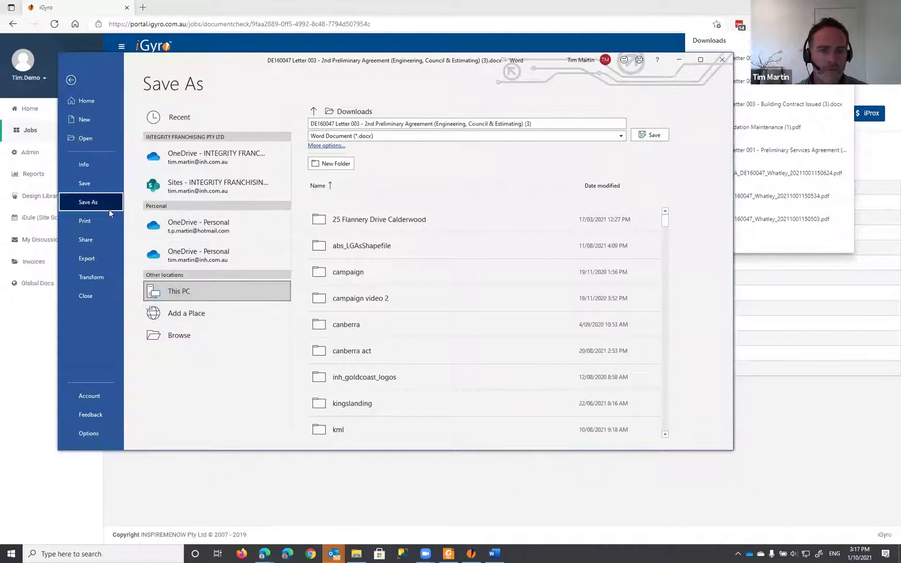
click(334, 145)
scroll(109, 153, up, 1)
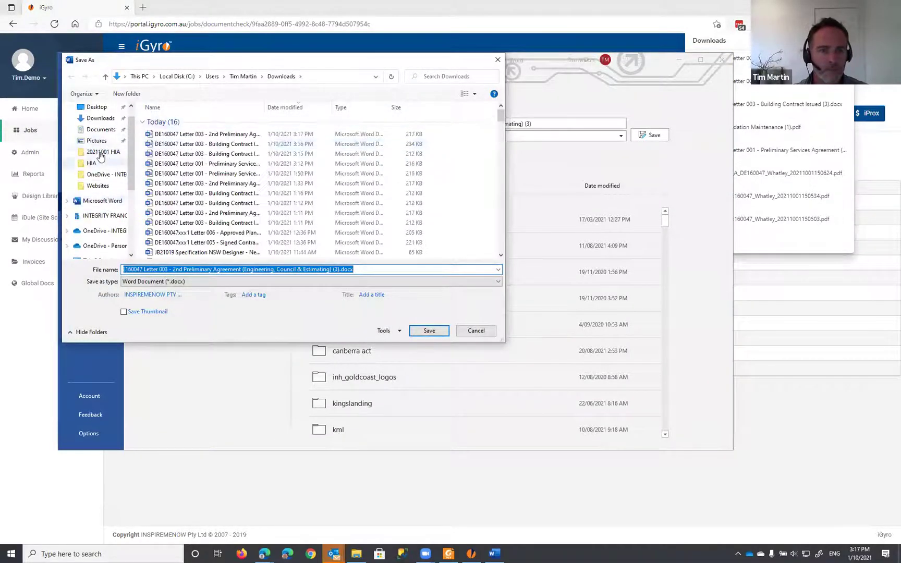
click(99, 151)
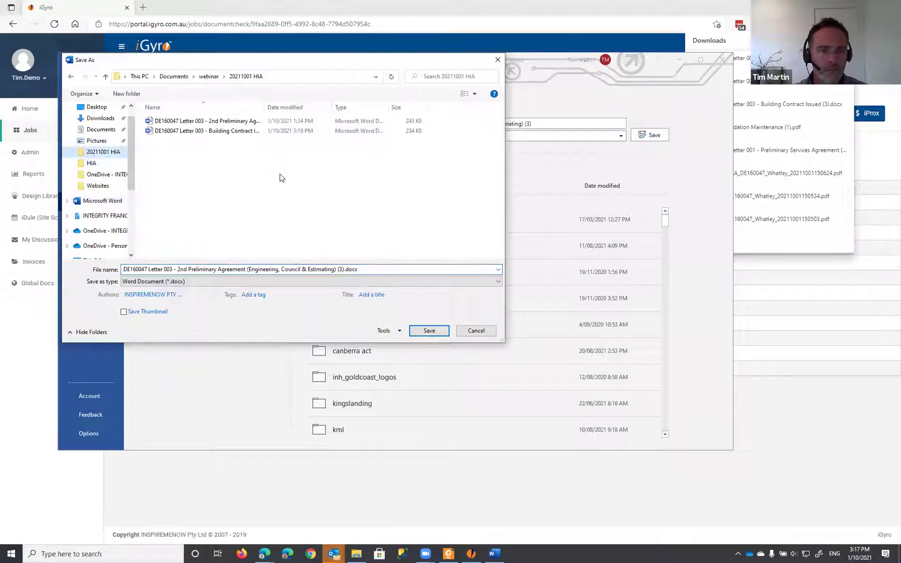
click(424, 333)
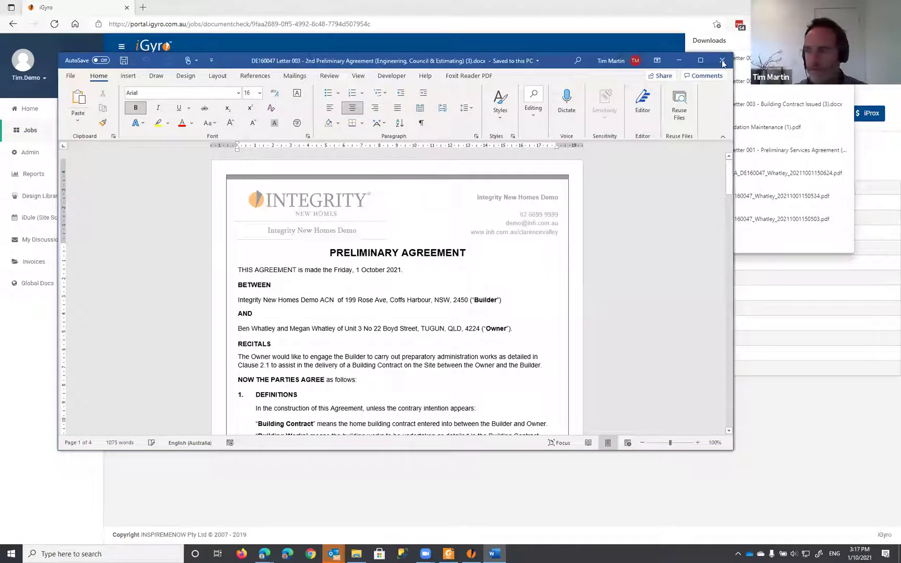
click(722, 61)
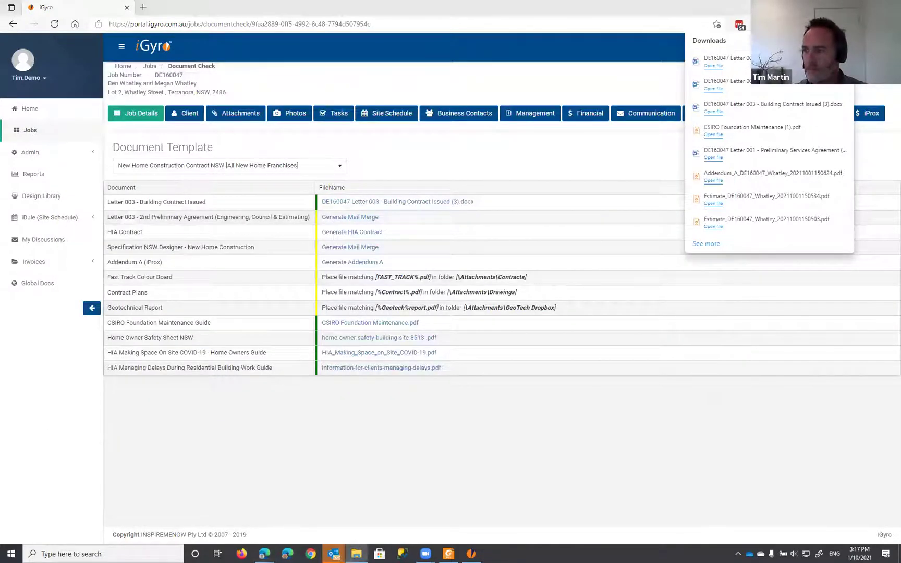
Upload the saved 2nd Preliminary Agreement letter to the Contracts folder of the job's attachments and return to the document check
click(242, 117)
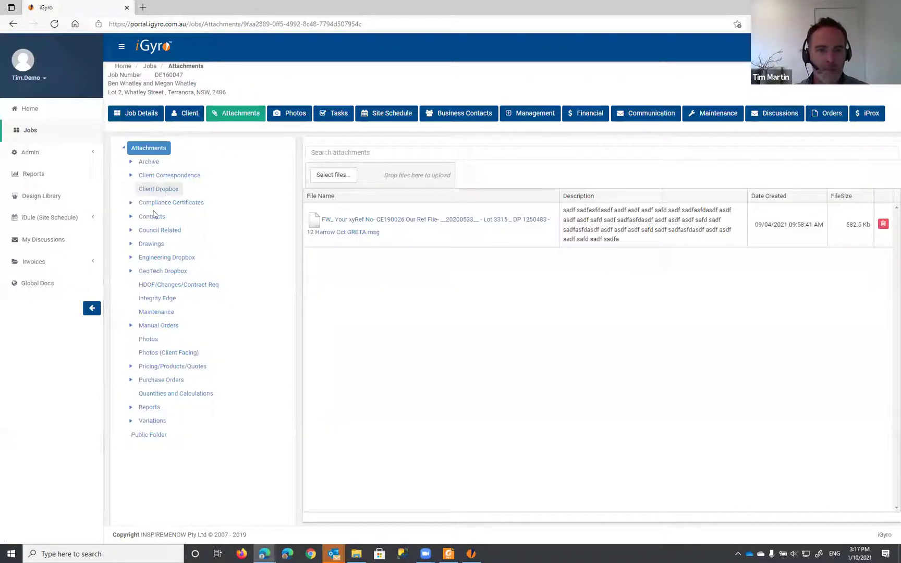
click(154, 216)
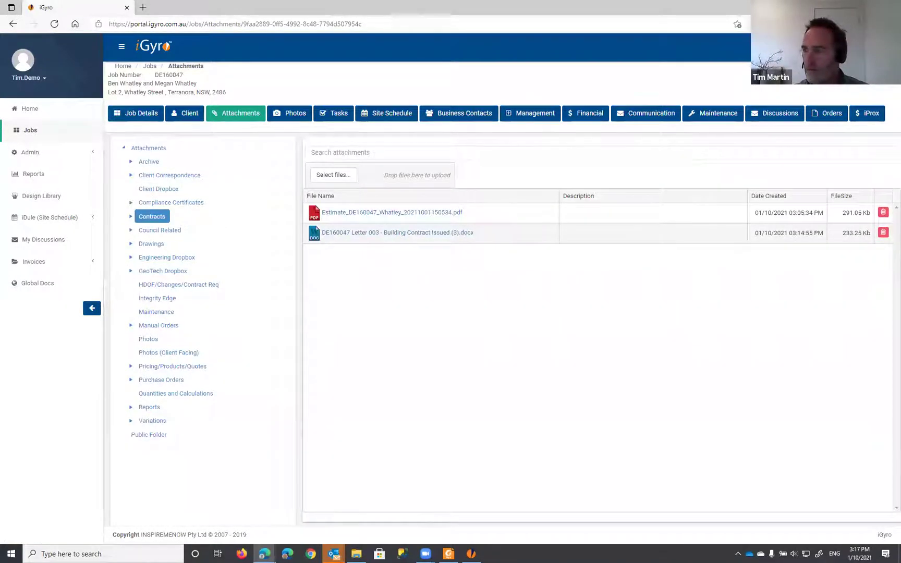
drag(888, 292, 401, 173)
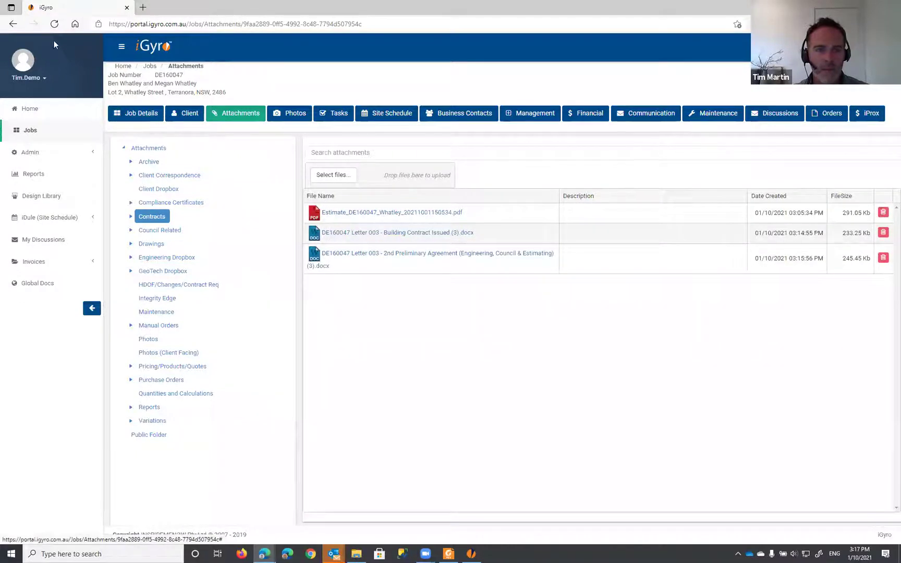
click(13, 24)
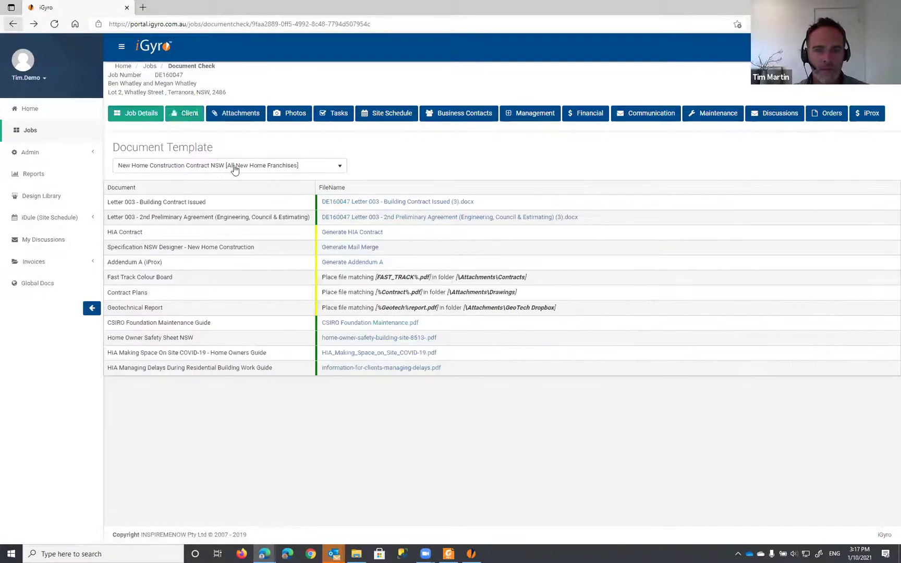
click(324, 371)
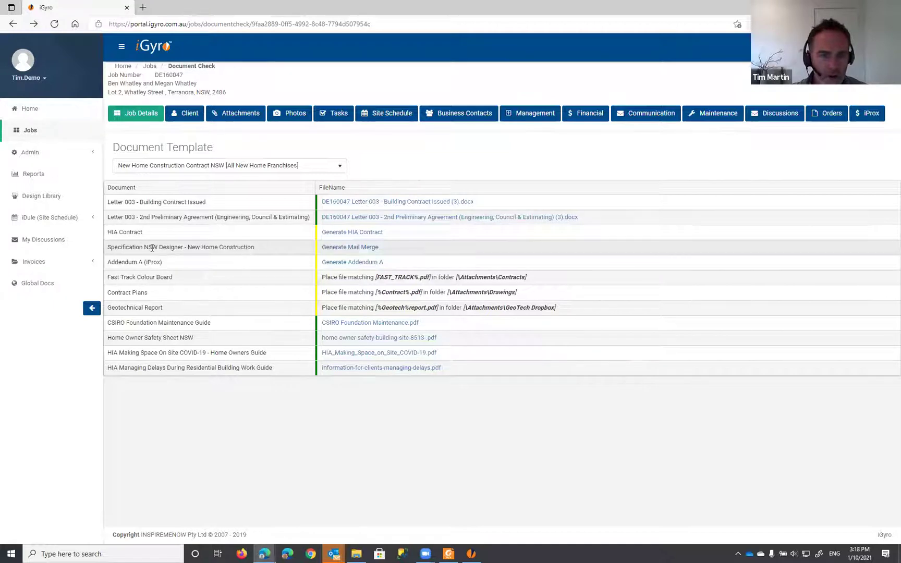
Generate the Specification NSW Designer - New Home Construction mail merge and open it in Word with editing enabled
click(339, 248)
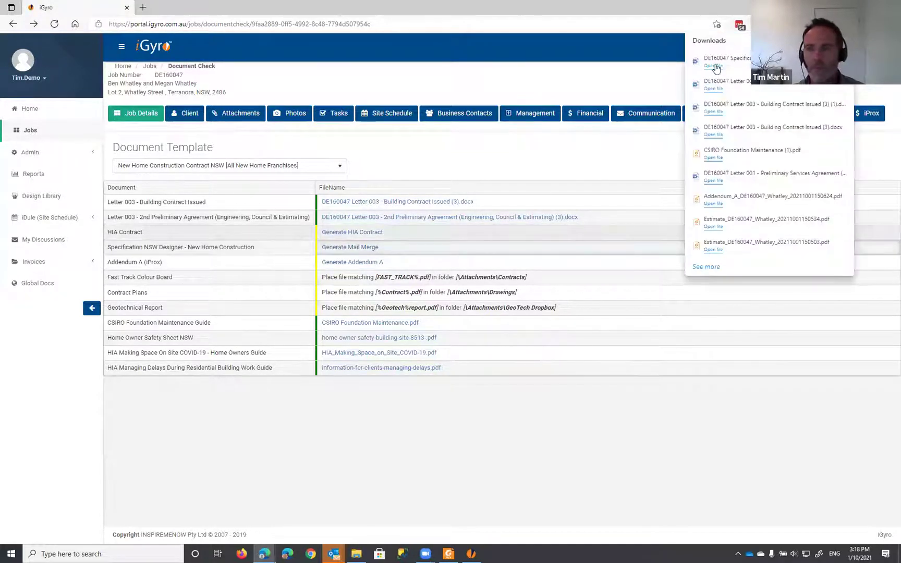
click(714, 65)
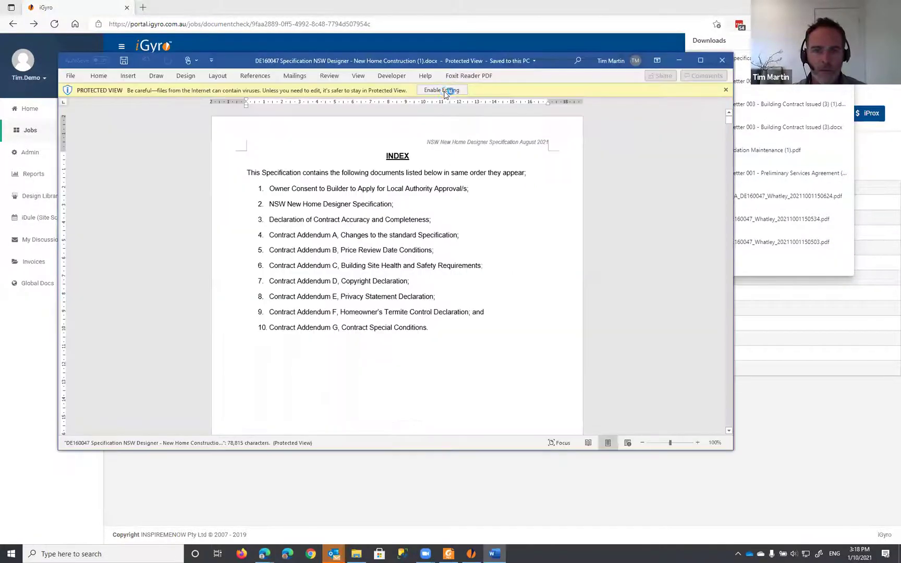
click(440, 92)
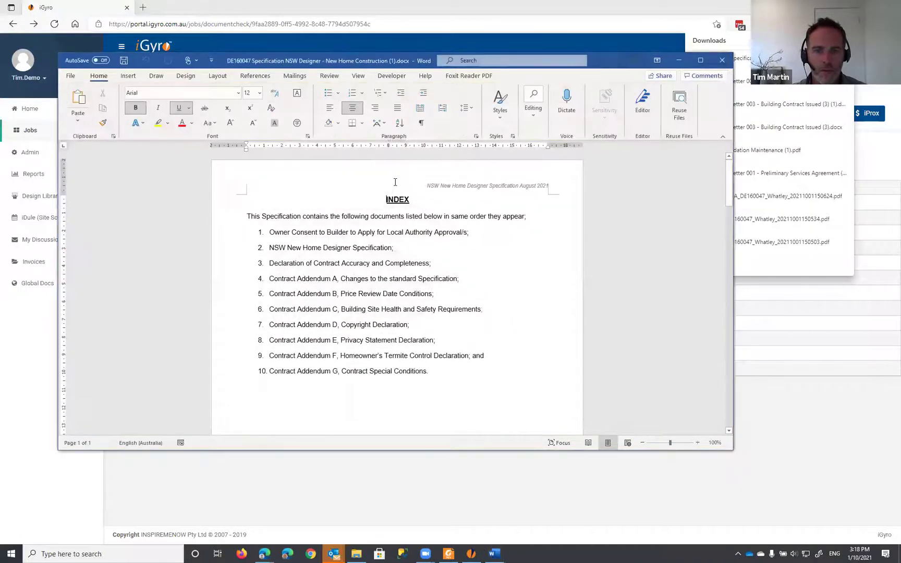
scroll(395, 182, down, 3)
scroll(395, 182, up, 3)
Save the NSW Designer specification as a Word document in the 20211001 HIA folder and close it
click(70, 76)
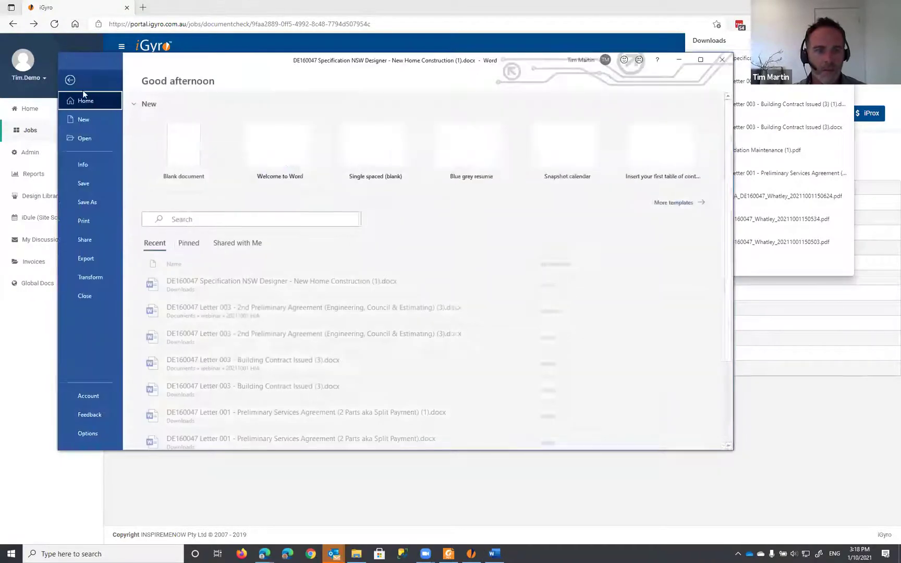
click(101, 202)
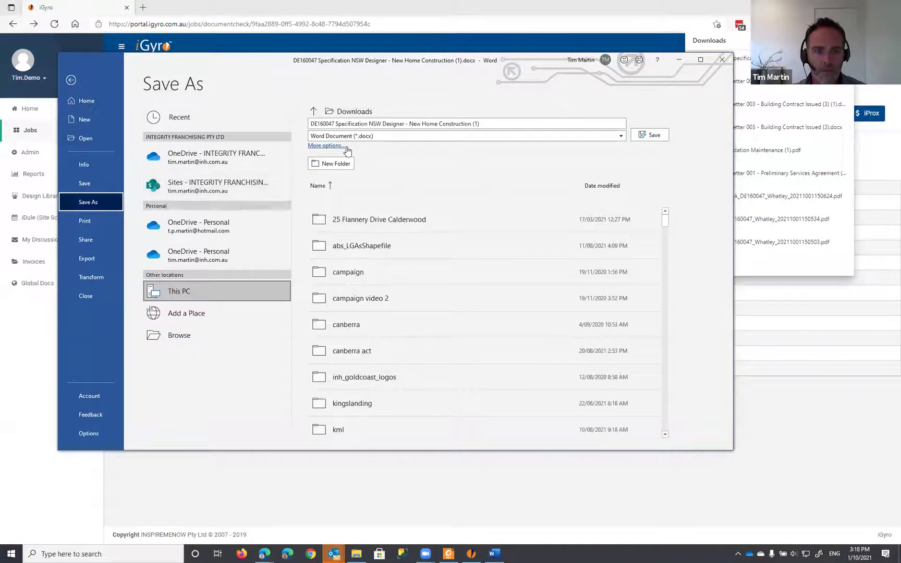
click(346, 148)
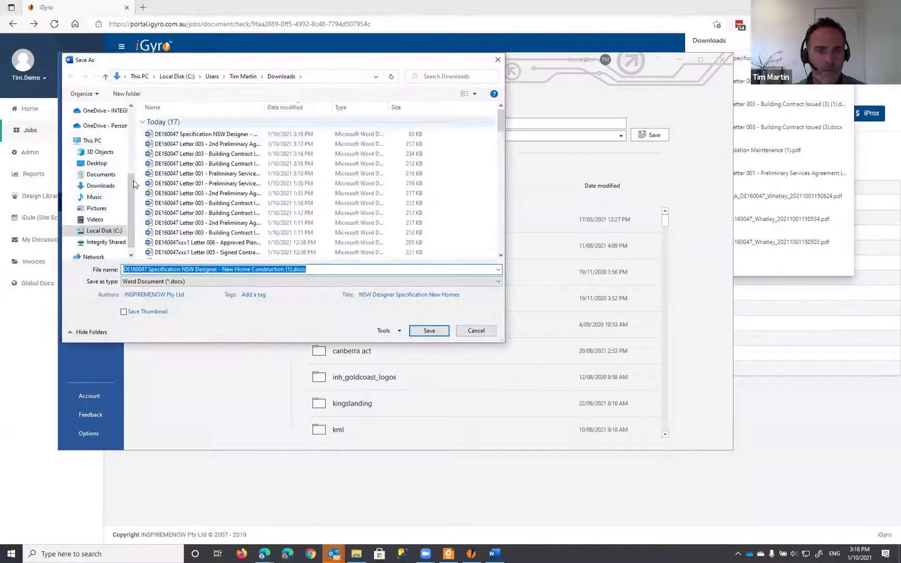
scroll(133, 183, up, 5)
click(104, 171)
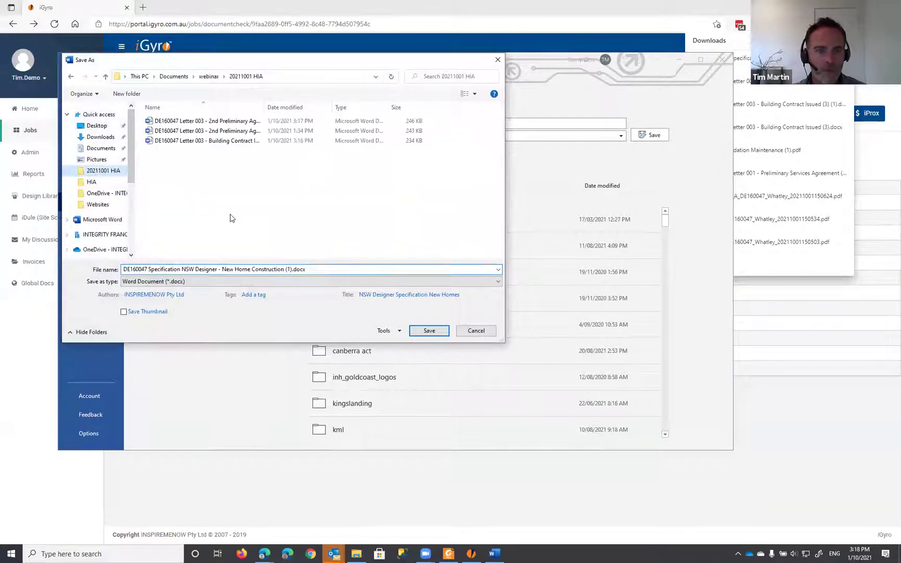
click(332, 269)
click(429, 330)
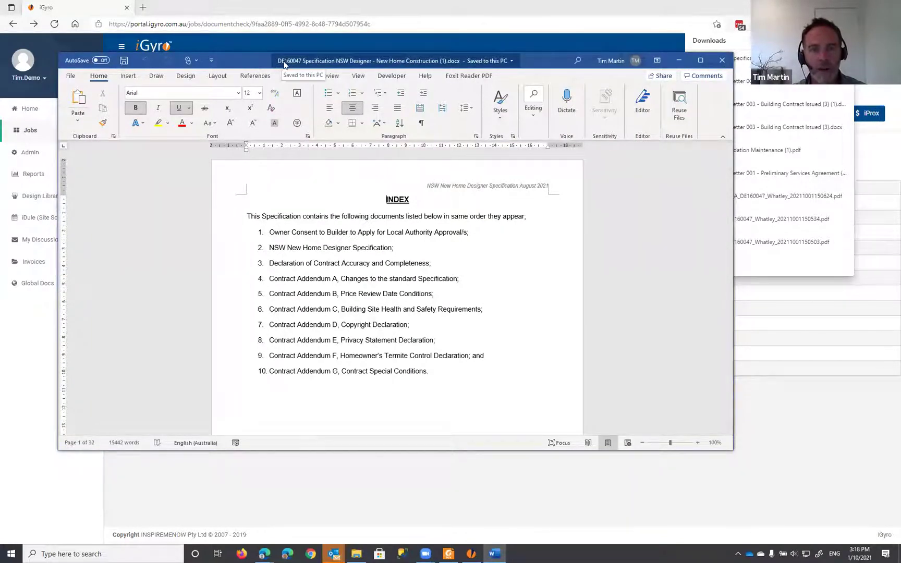
click(722, 60)
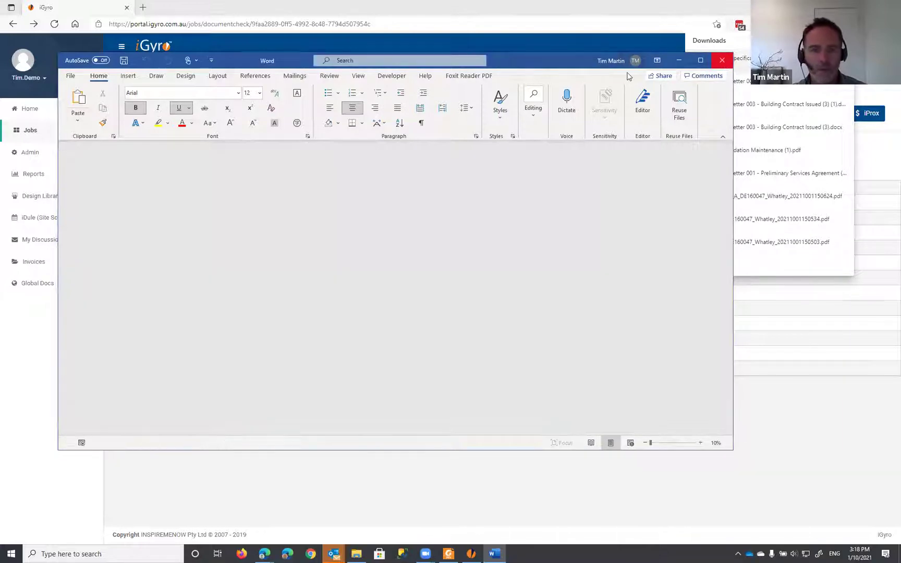
Upload the saved NSW Designer specification to the job's Contracts attachments folder and return to the document check
click(237, 118)
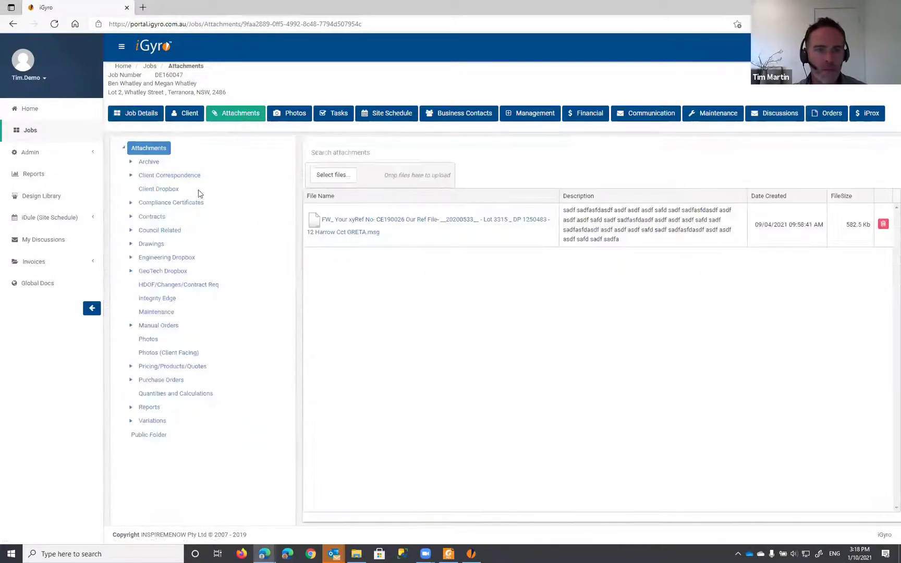
click(151, 216)
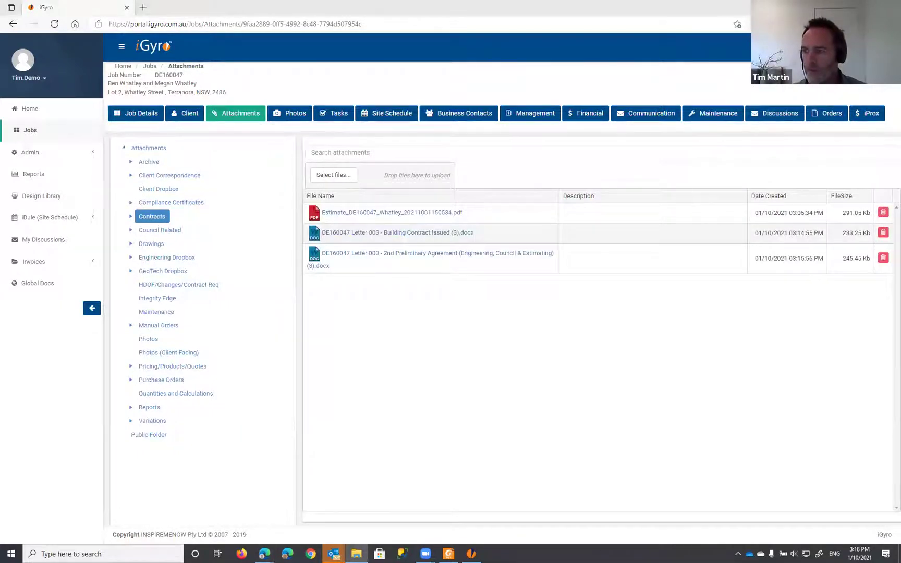
drag(888, 312, 332, 178)
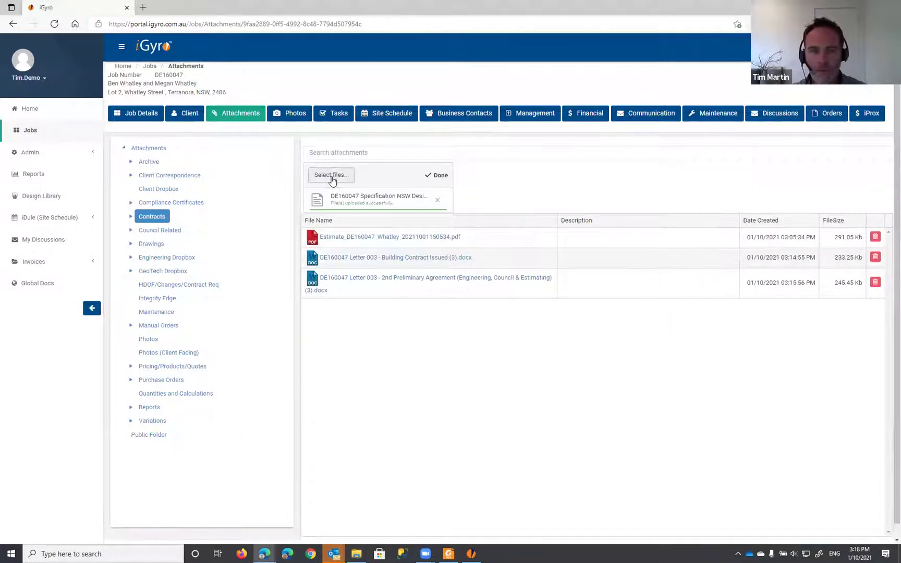
click(14, 24)
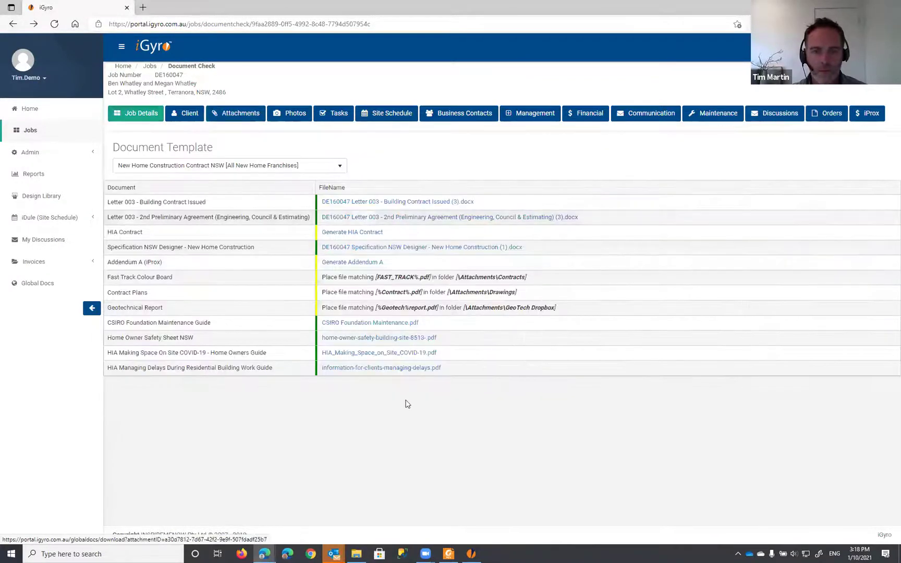
Generate Addendum A from the Round 3 Copy estimate, saved directly to the job, and return to the document check
click(374, 267)
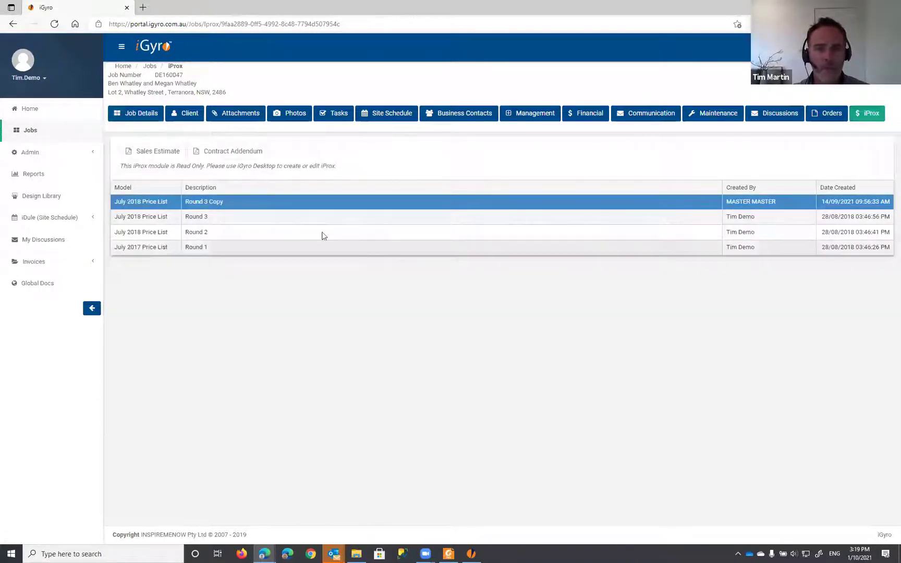
click(227, 152)
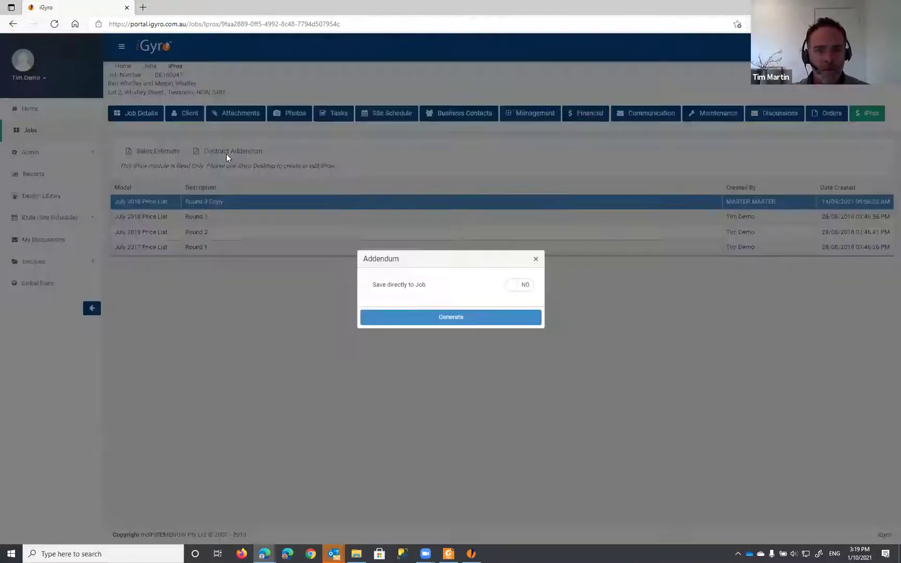
click(516, 284)
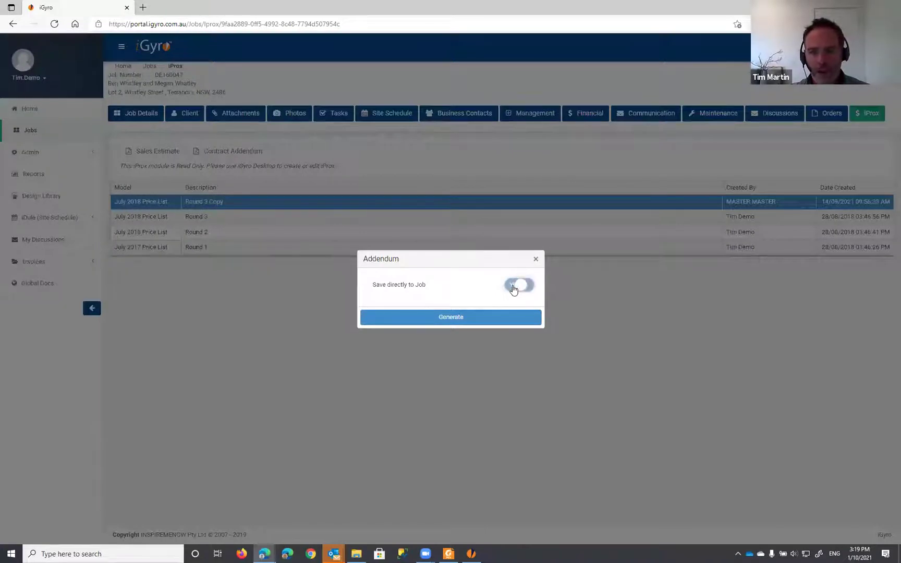
click(451, 318)
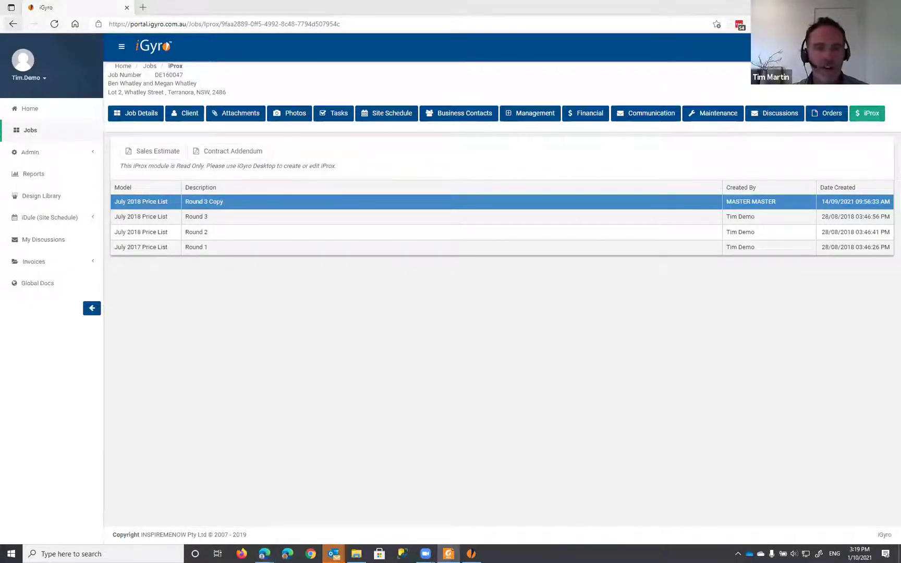
key(alt+Left)
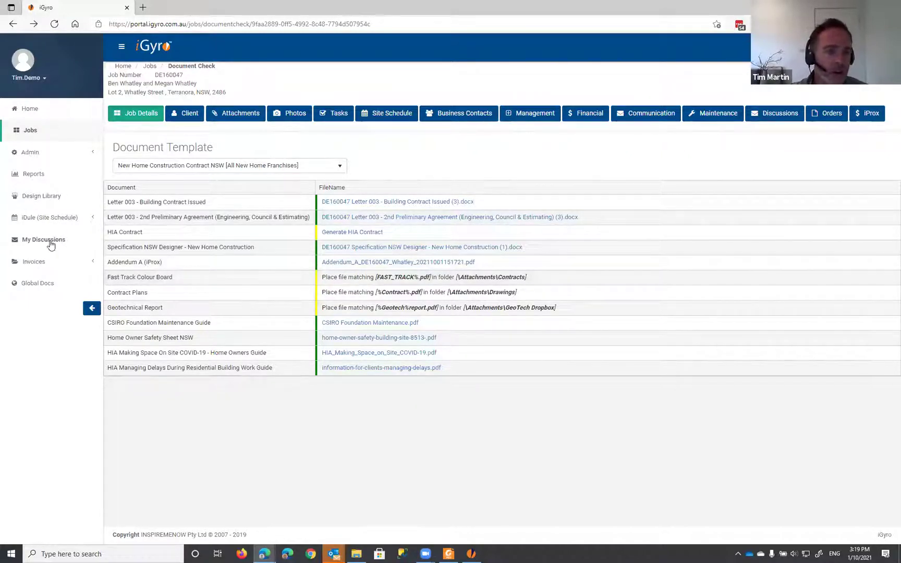
Open Global Docs in a new browser tab and display Integrity New Homes' Fast Track Colour Schemes folder under Clerical, INH Specifications
right_click(34, 284)
click(60, 293)
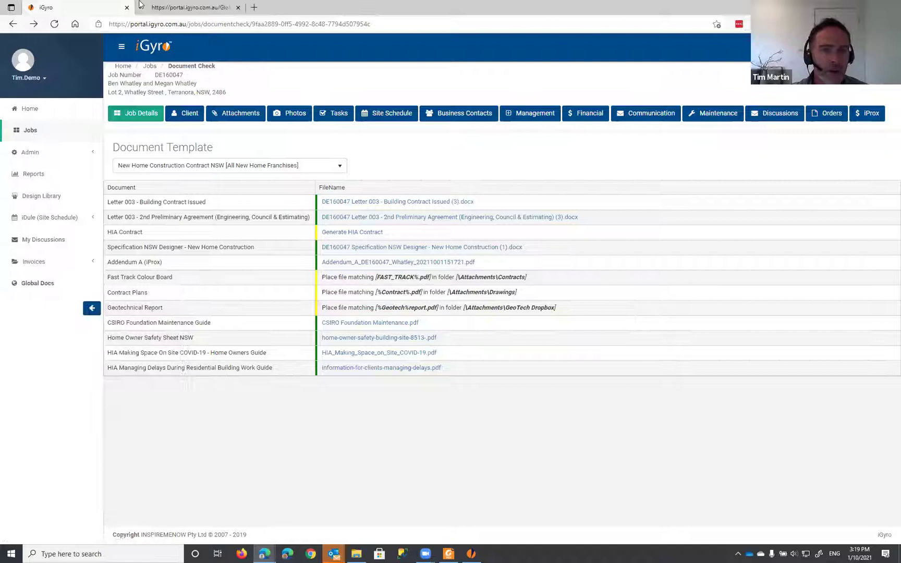
click(178, 9)
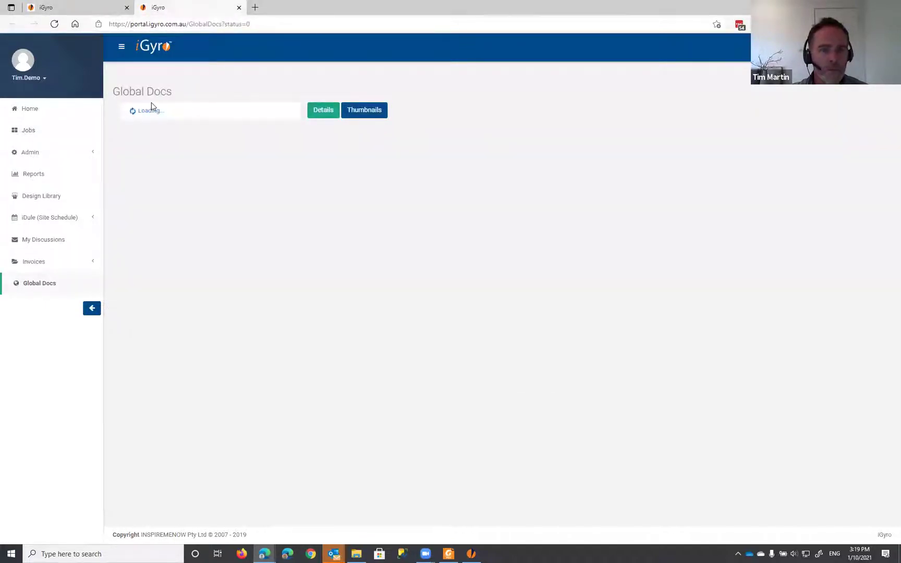
click(134, 129)
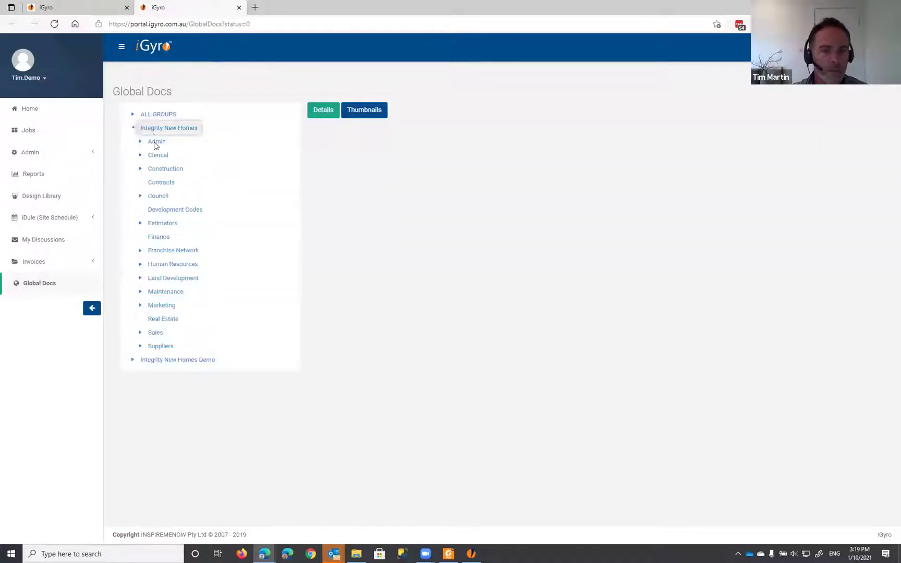
click(141, 156)
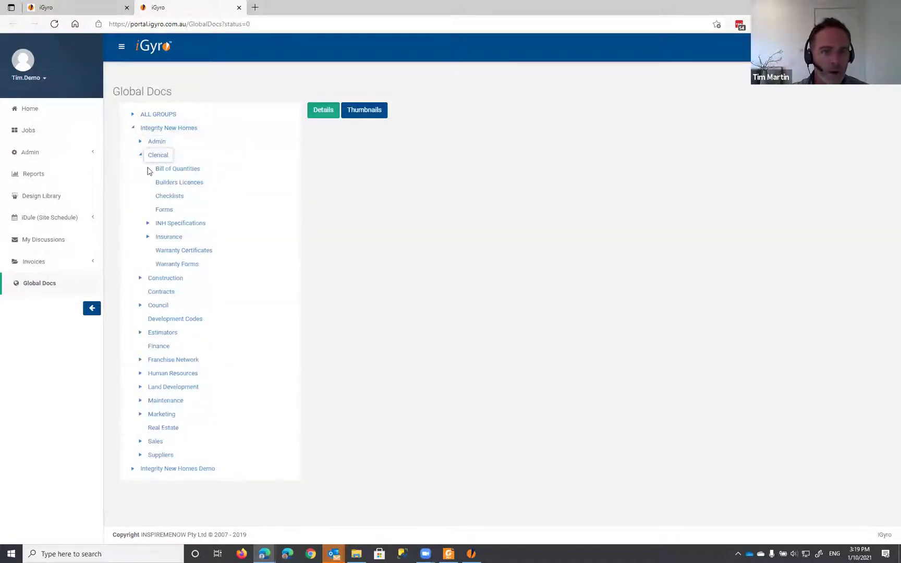
click(148, 224)
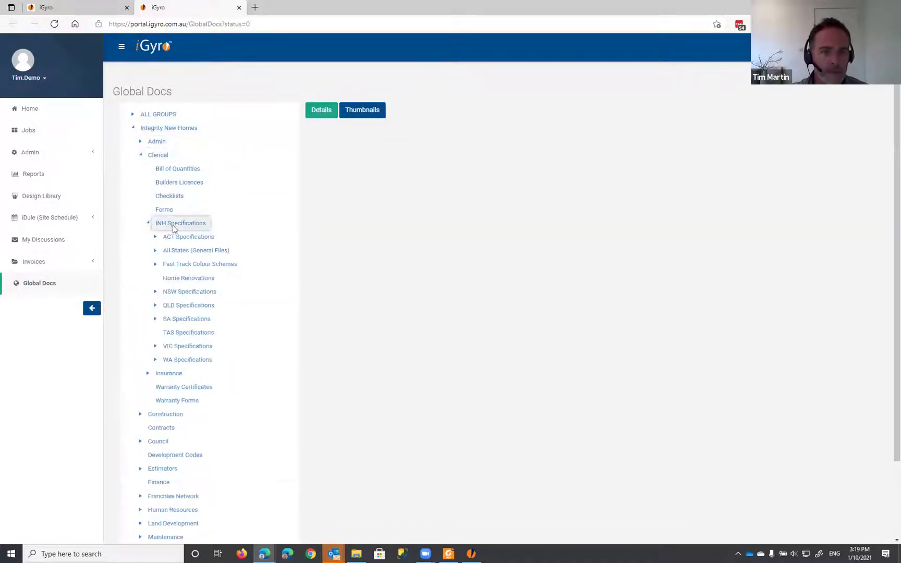
click(203, 265)
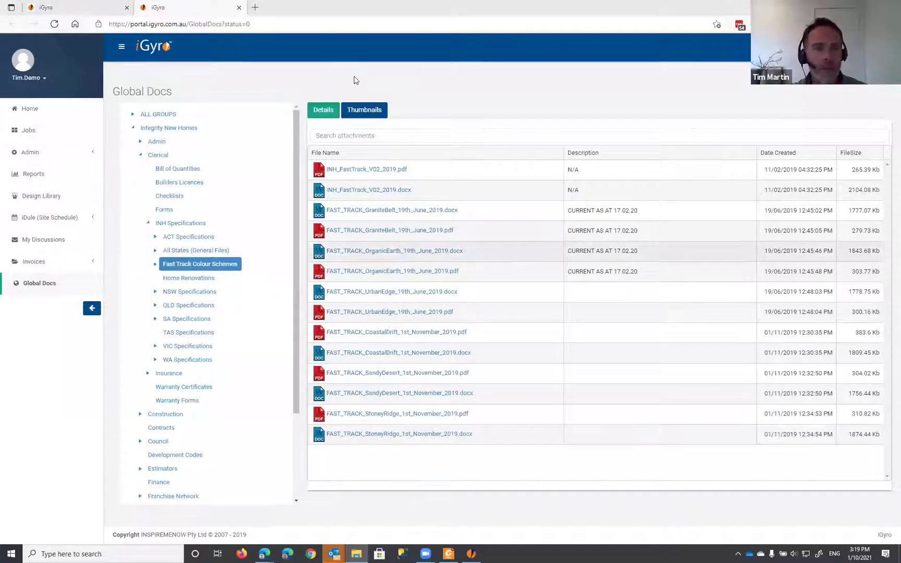
Upload FAST_TRACK_CoastalDrift_1st_November_2019.pdf to the job's Contracts attachments folder and return to the document check
key(ctrl+Tab)
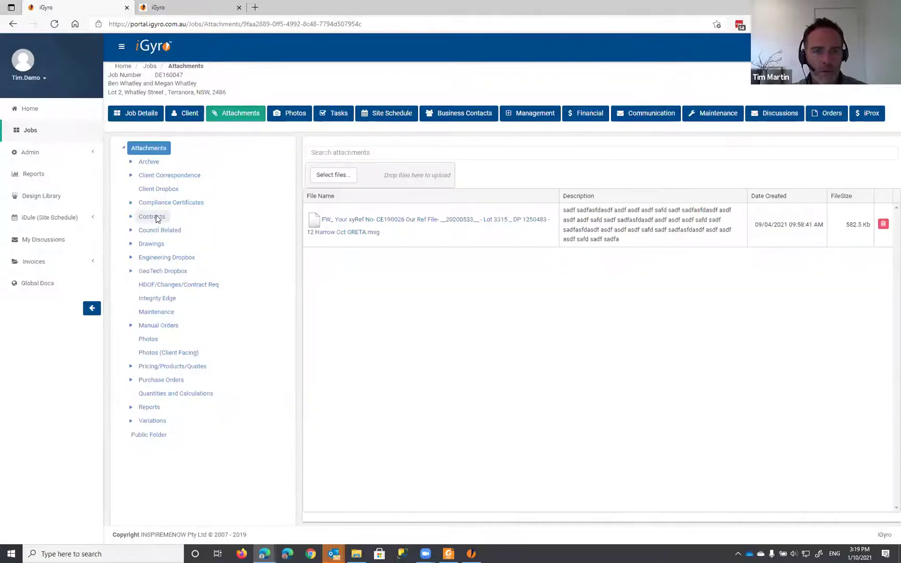
click(154, 215)
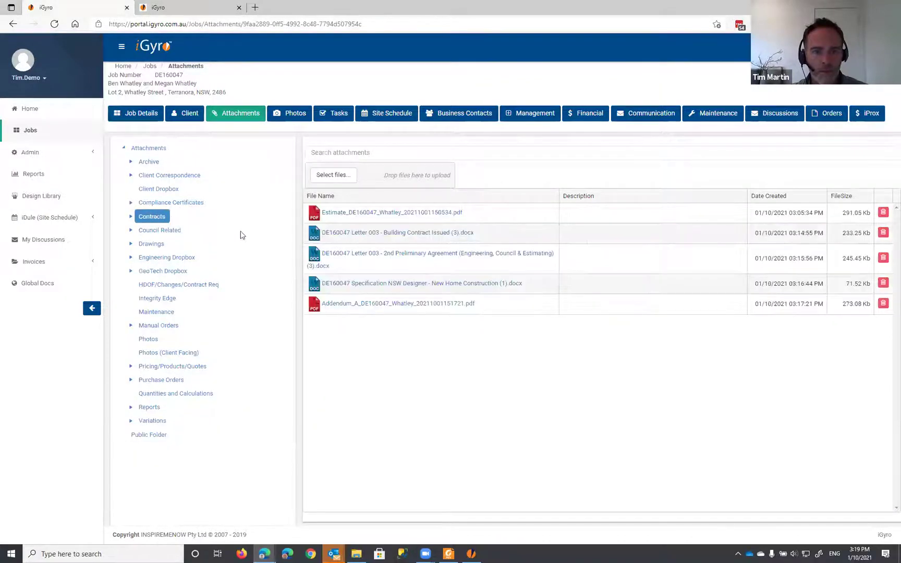
drag(725, 213, 335, 178)
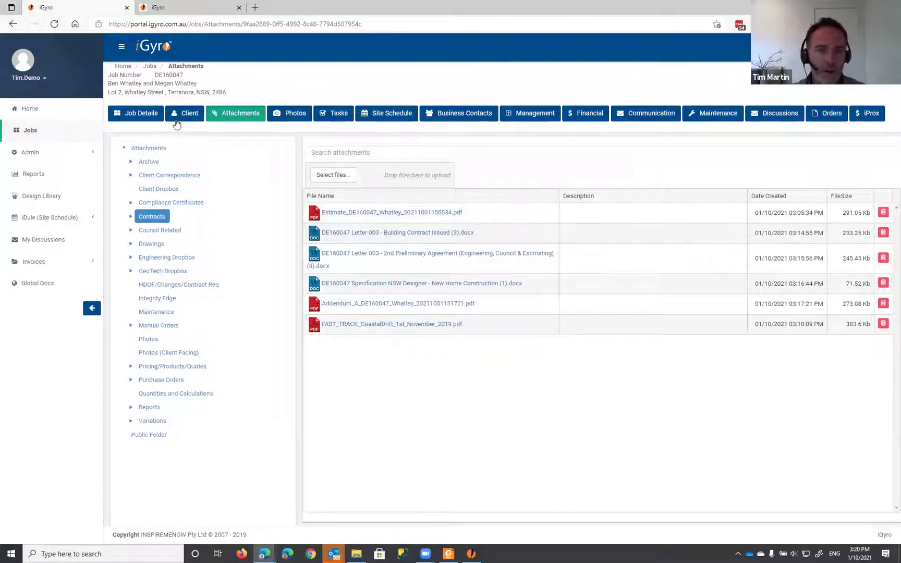
key(alt+Left)
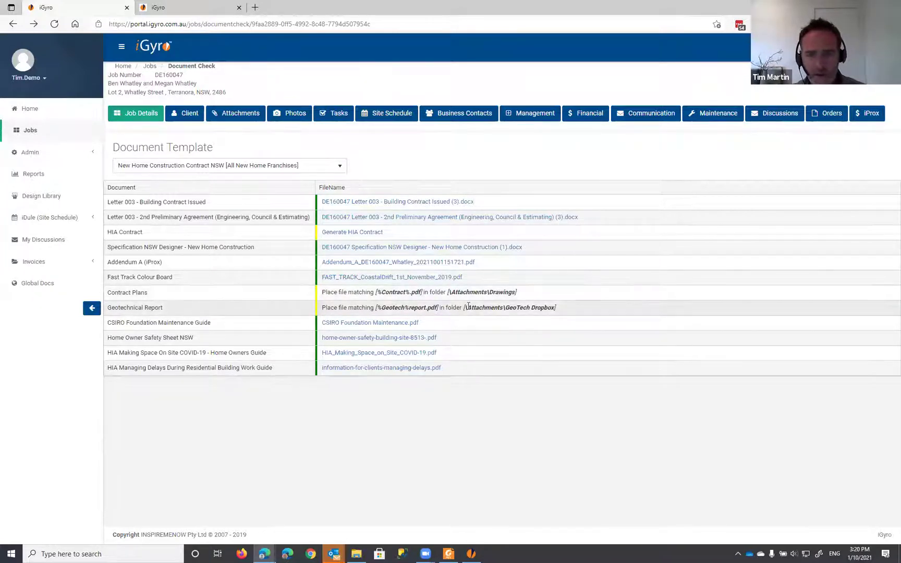
Check the required folders for the geotechnical report and contract plans, and upload the contract plans PDF to the job's Drawings attachments folder
drag(466, 307, 573, 310)
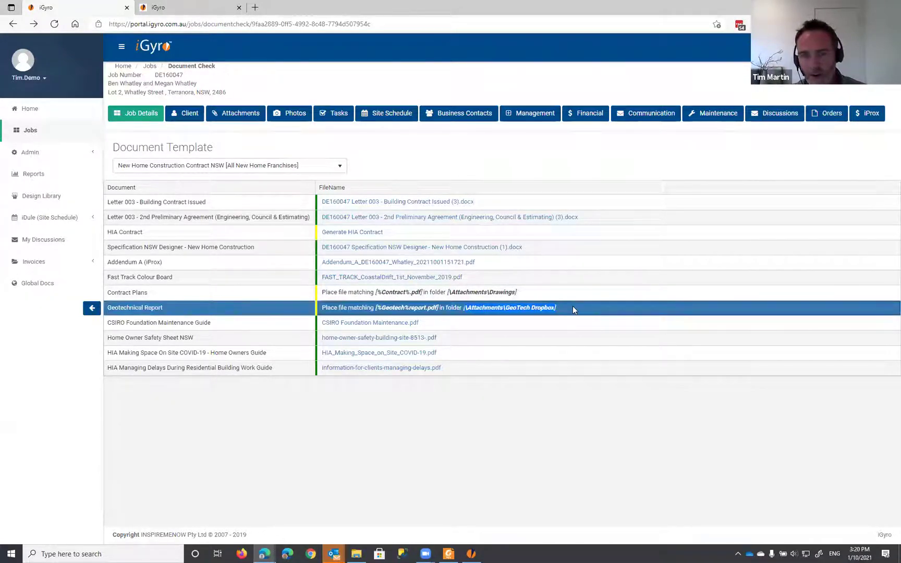
click(520, 309)
click(525, 295)
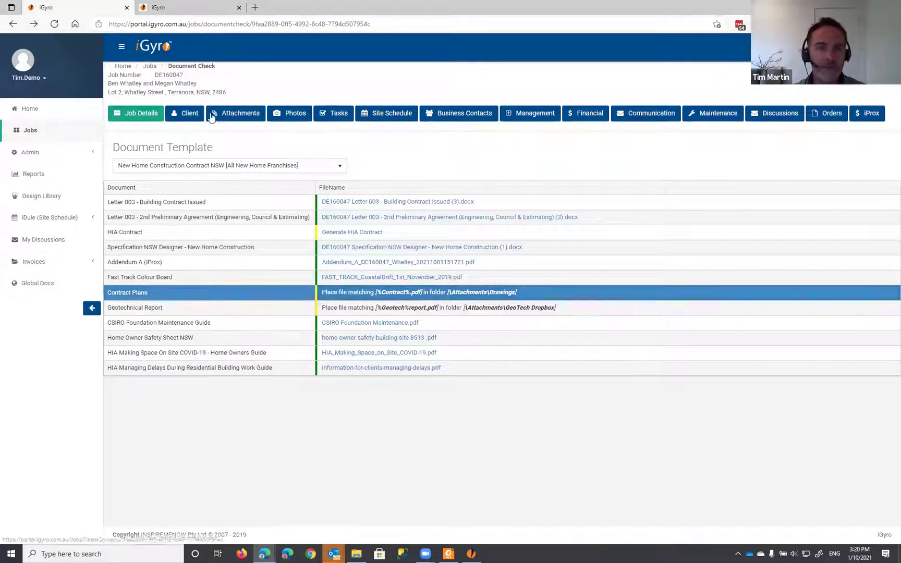
click(246, 120)
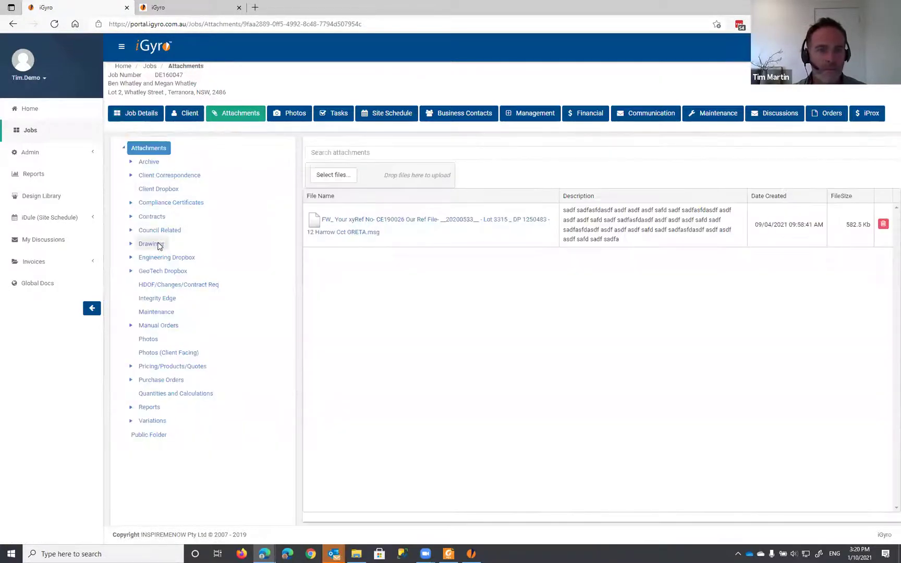
click(160, 245)
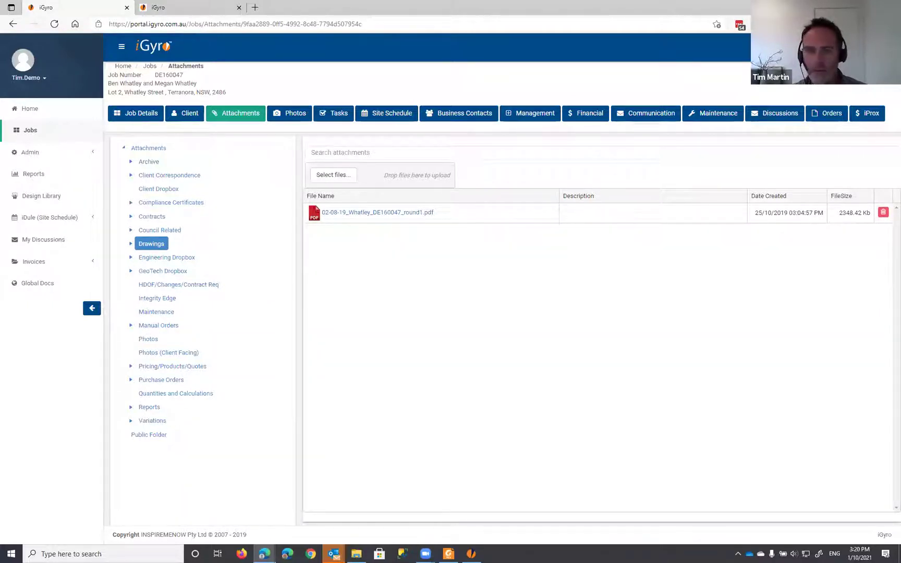
drag(751, 271, 342, 180)
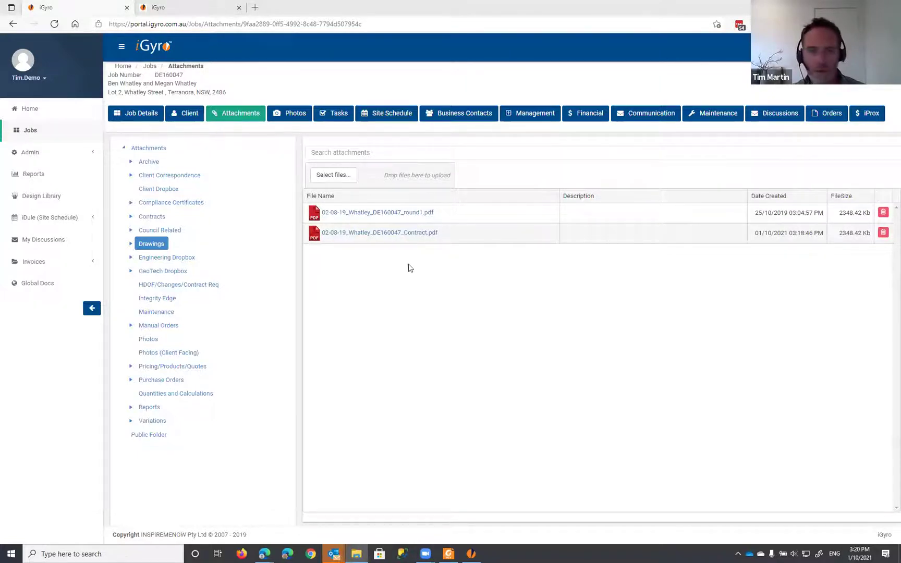
Upload the geotechnical report PDF to the job's GeoTech Dropbox attachments folder and return to the document check
click(164, 270)
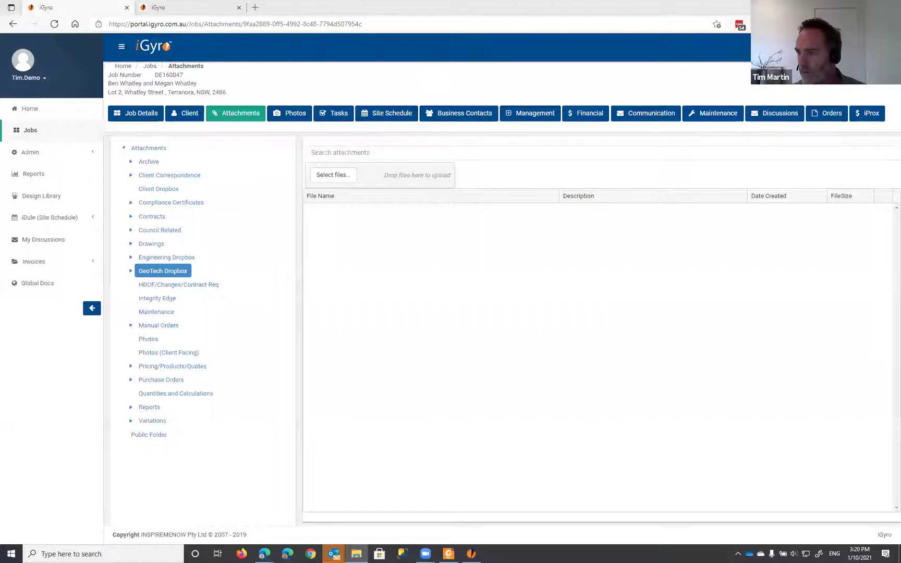
drag(634, 296, 333, 178)
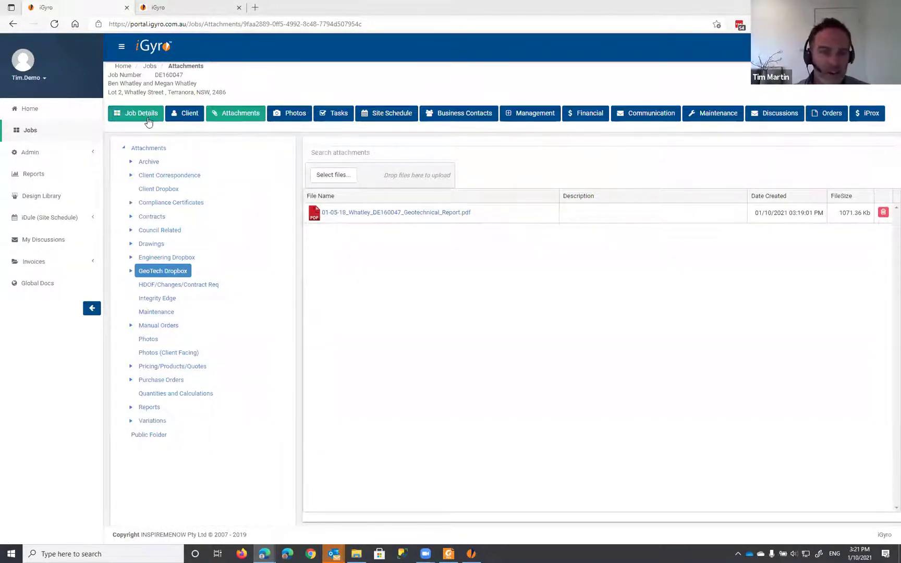
click(14, 25)
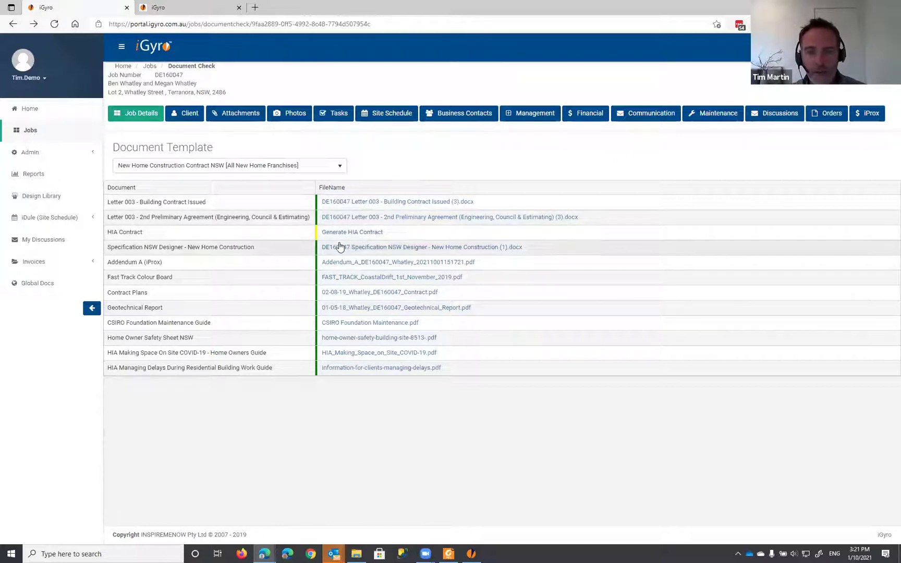
Open the HIA contract review from the document check, reopen it from the job details, and look over its builder and owner sections
click(358, 236)
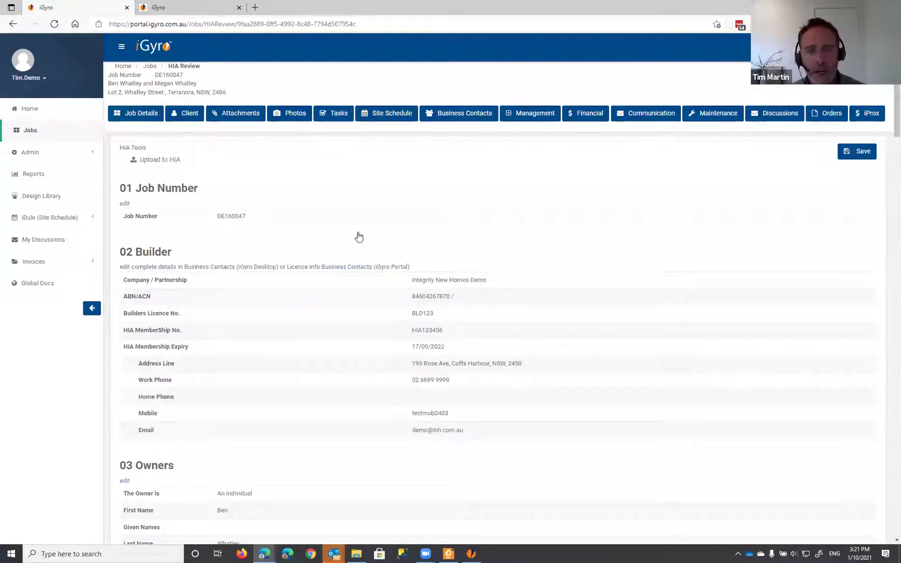
click(145, 119)
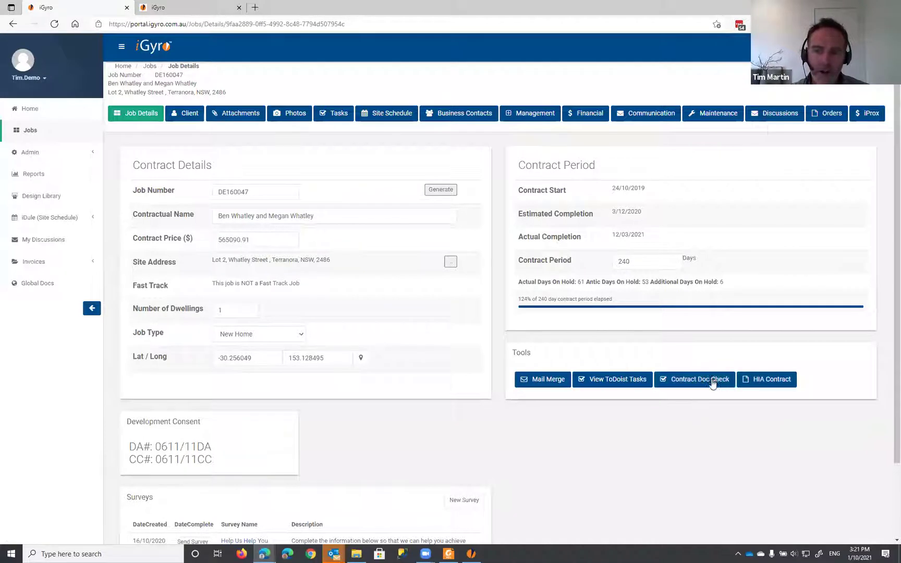
click(754, 385)
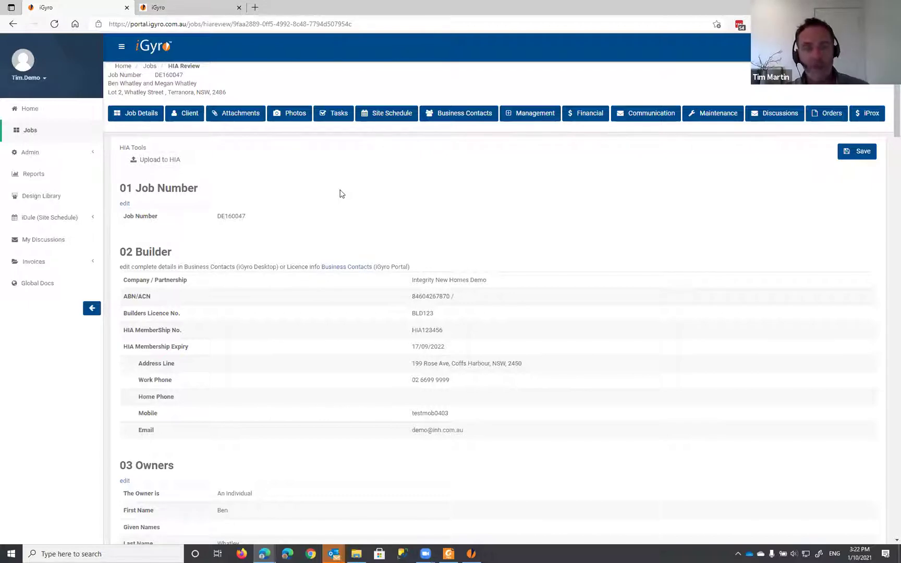
scroll(364, 215, down, 6)
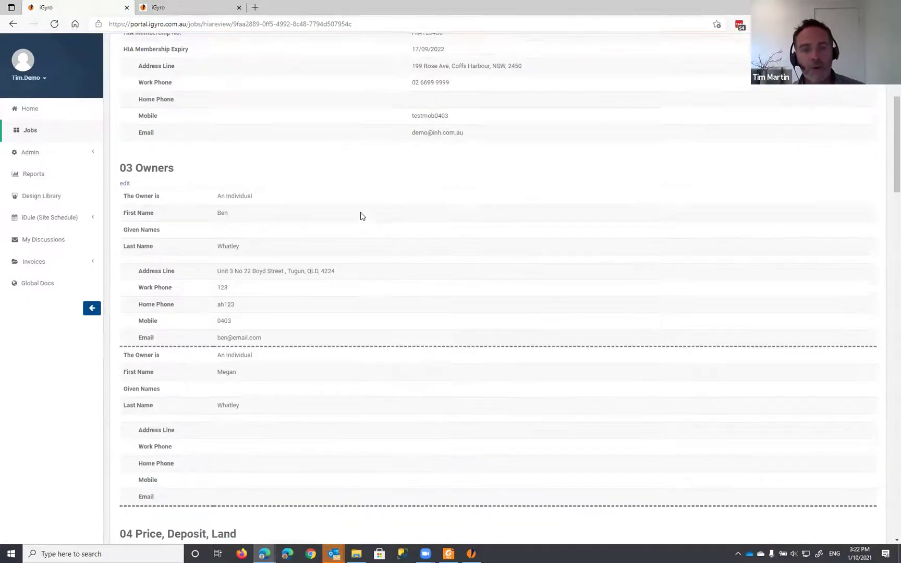
scroll(360, 215, up, 6)
View the site address details in the job details, close them and reopen the HIA contract review
click(148, 115)
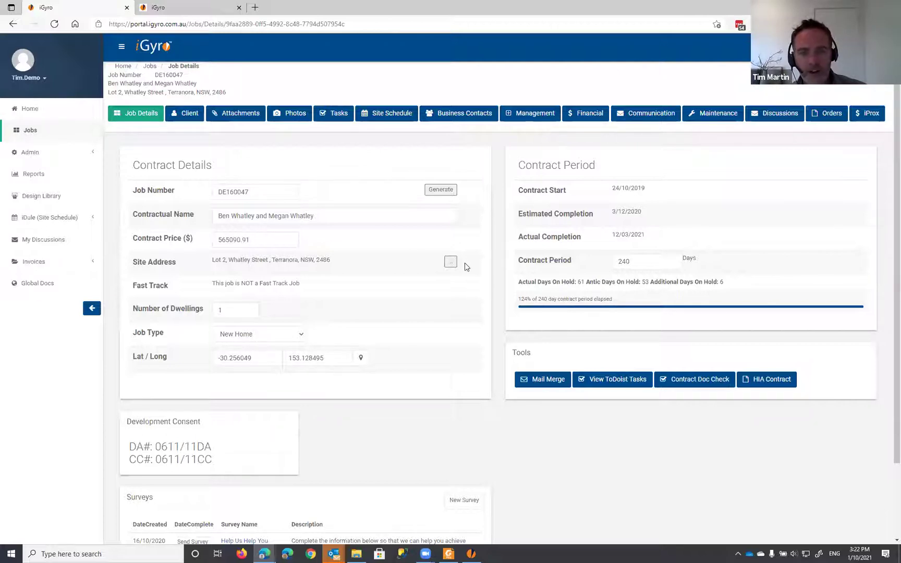
click(451, 261)
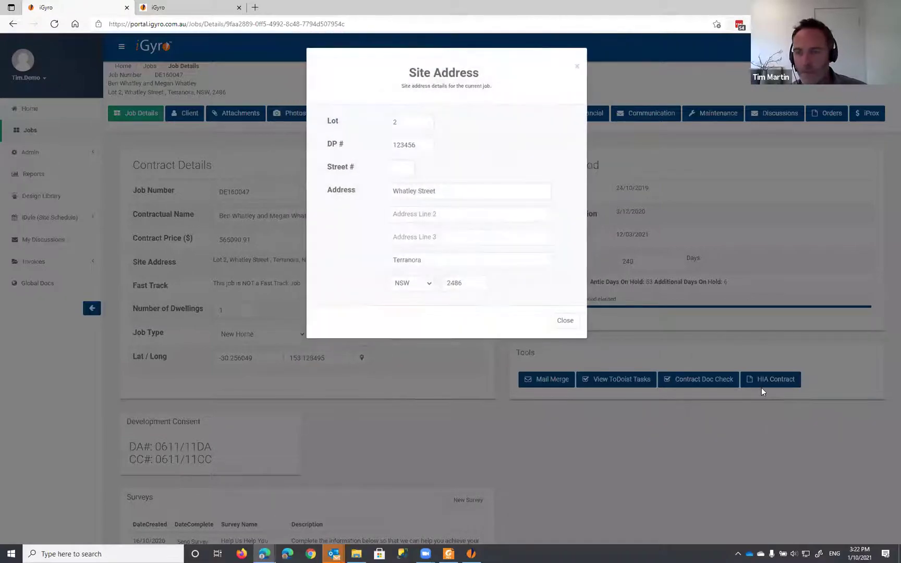
click(761, 387)
click(767, 384)
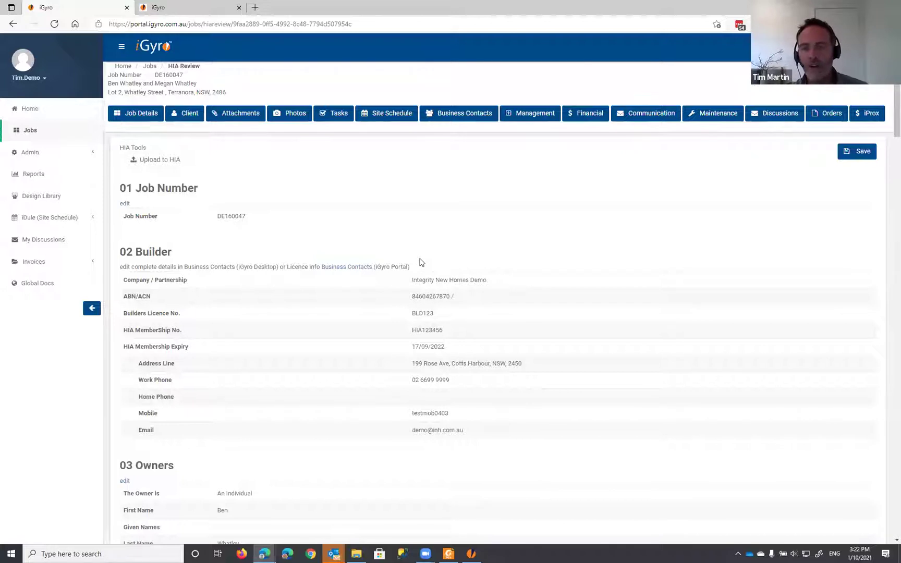
View the available Job Type options in the job details, keeping New Home, and reopen the HIA contract review
click(142, 113)
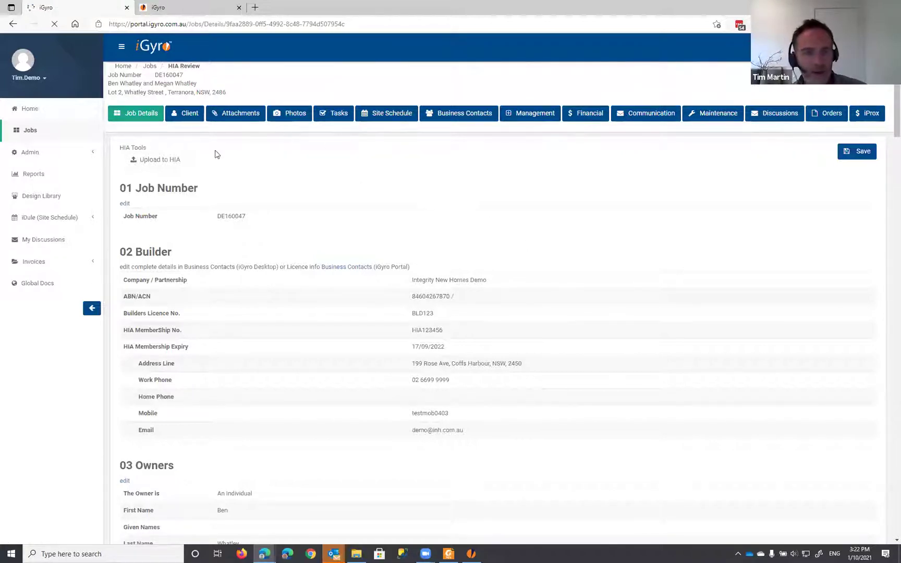
click(260, 336)
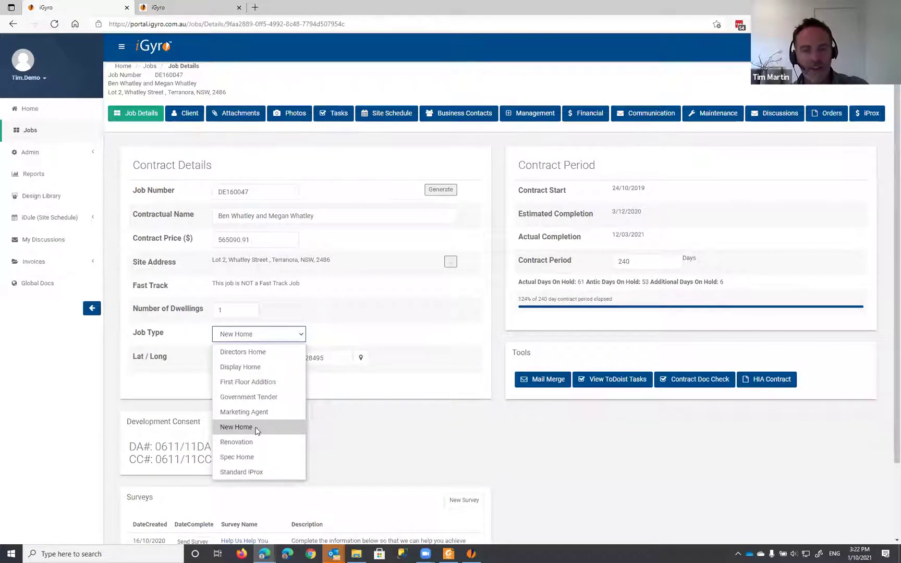
click(356, 336)
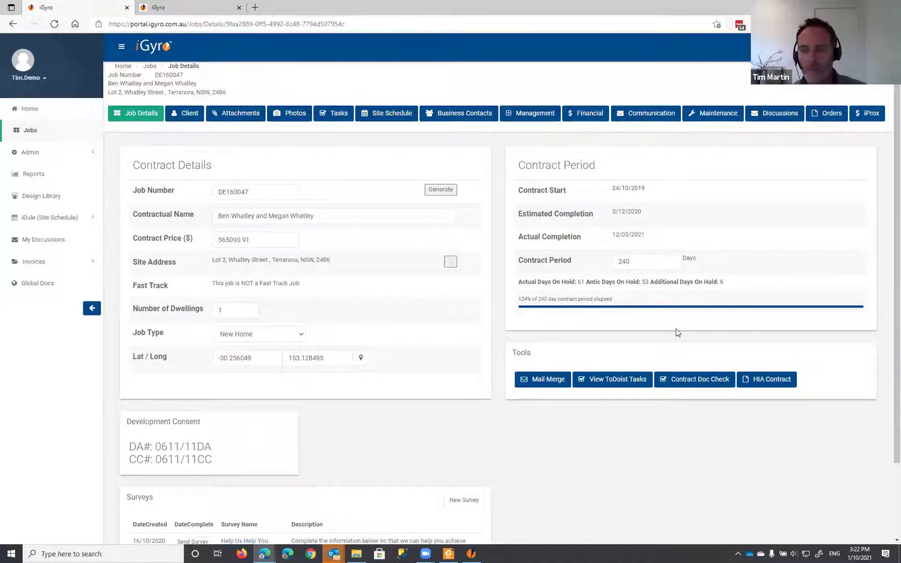
click(763, 383)
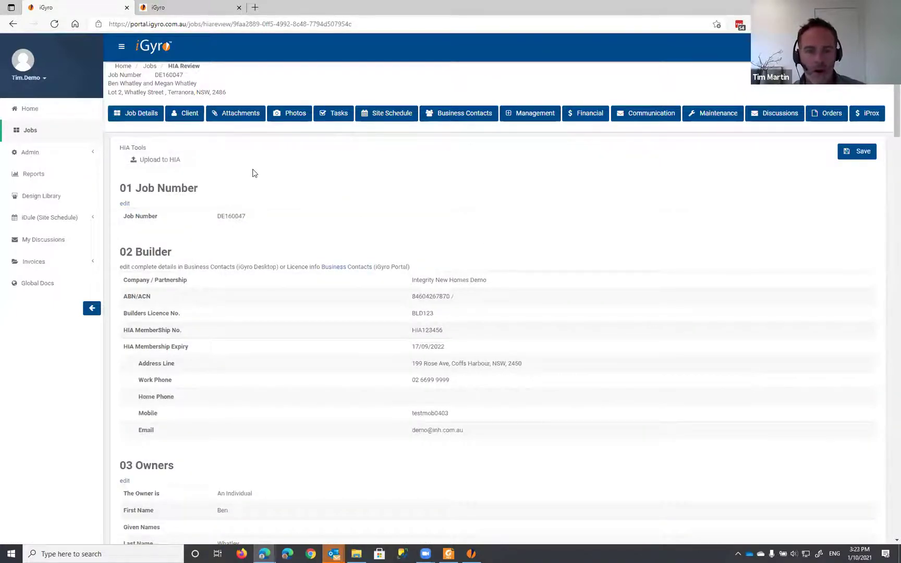
Look through the HIA review's price, building period, guarantor and progress payment sections, and return to its beginning
scroll(249, 175, down, 10)
scroll(568, 171, down, 2)
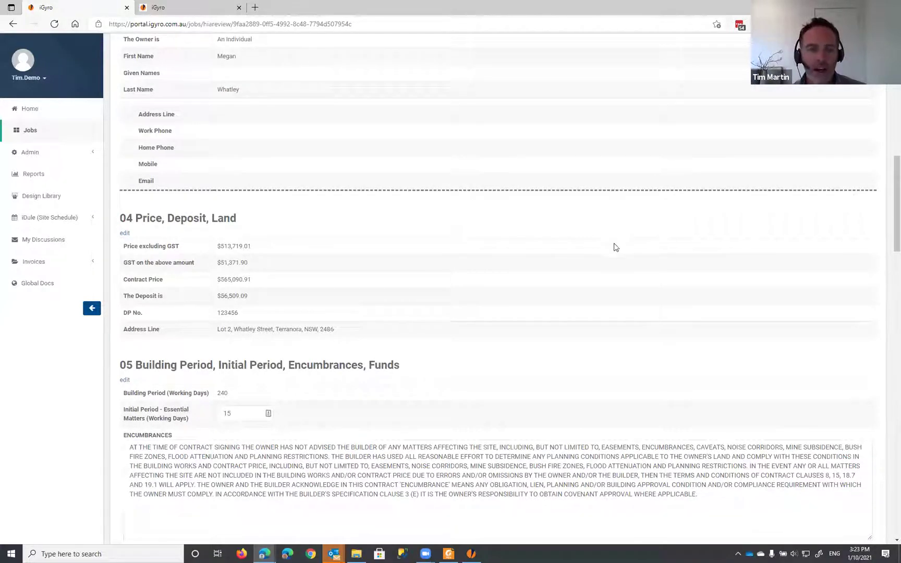
scroll(879, 218, down, 11)
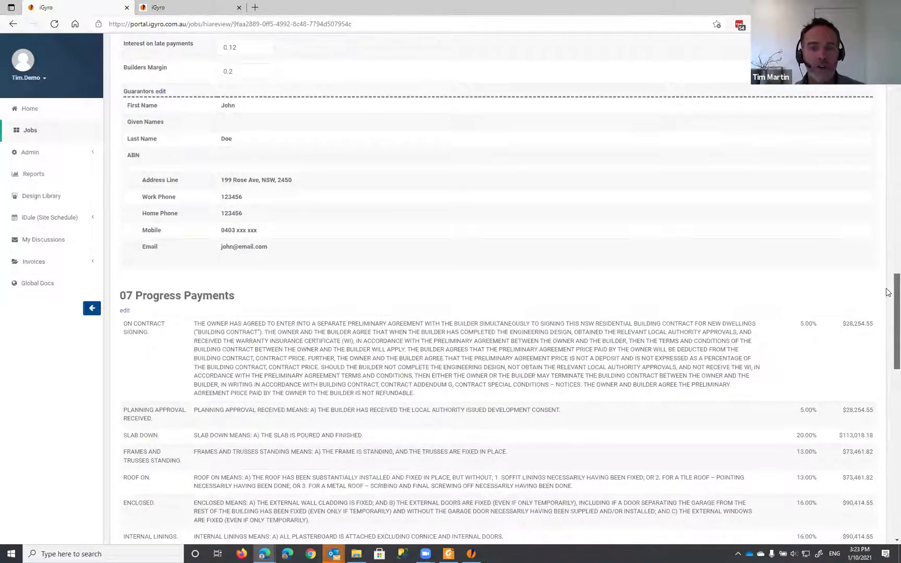
drag(888, 293, 887, 76)
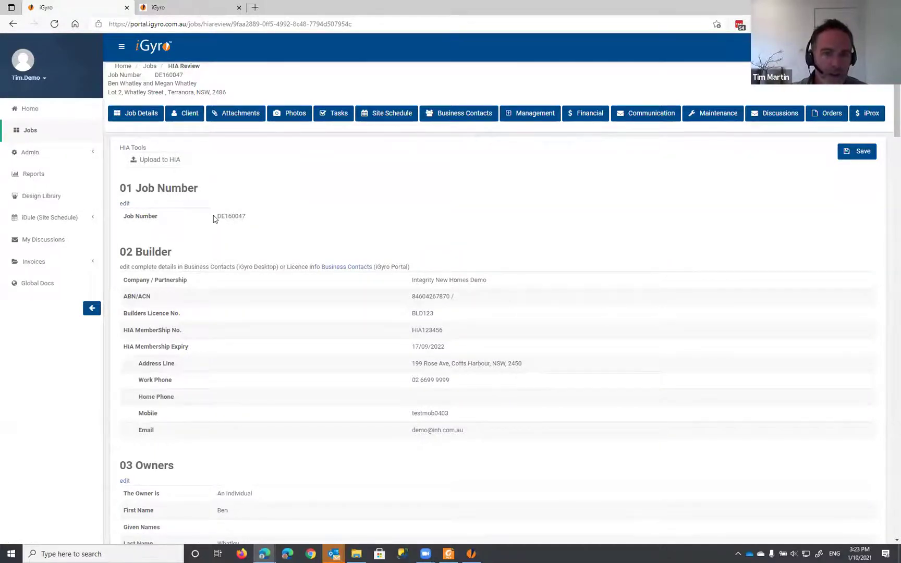
Try to open the edit page for the Job Number section and go back to the HIA review
drag(216, 215, 264, 220)
click(299, 228)
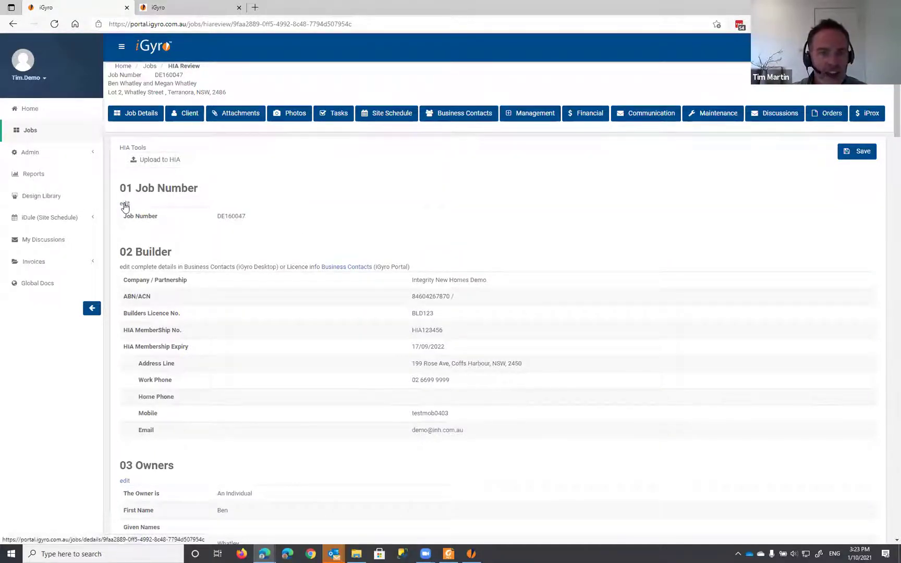
click(124, 205)
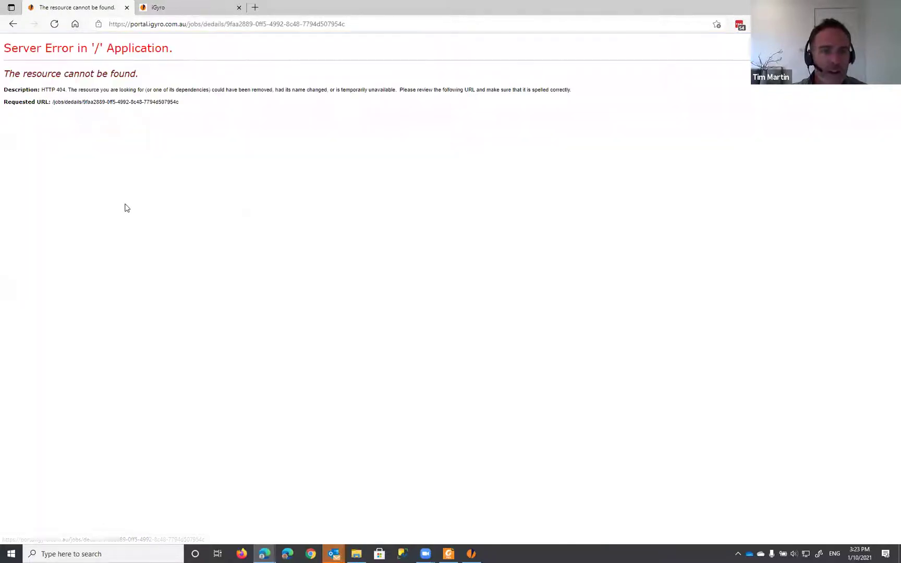
click(13, 24)
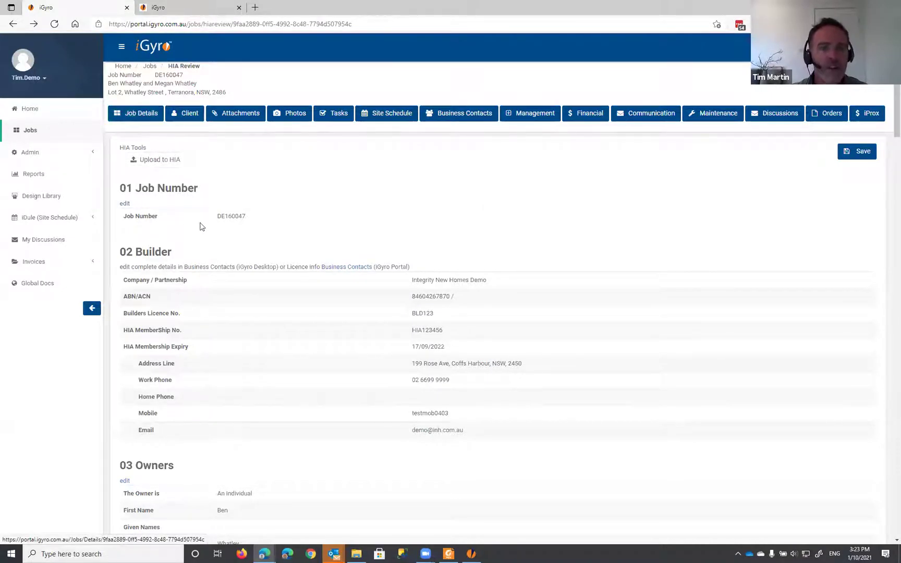
Examine the job number and the Builder section's company, ABN/ACN, builder's licence, HIA membership and expiry fields
drag(216, 216, 290, 226)
scroll(281, 224, down, 3)
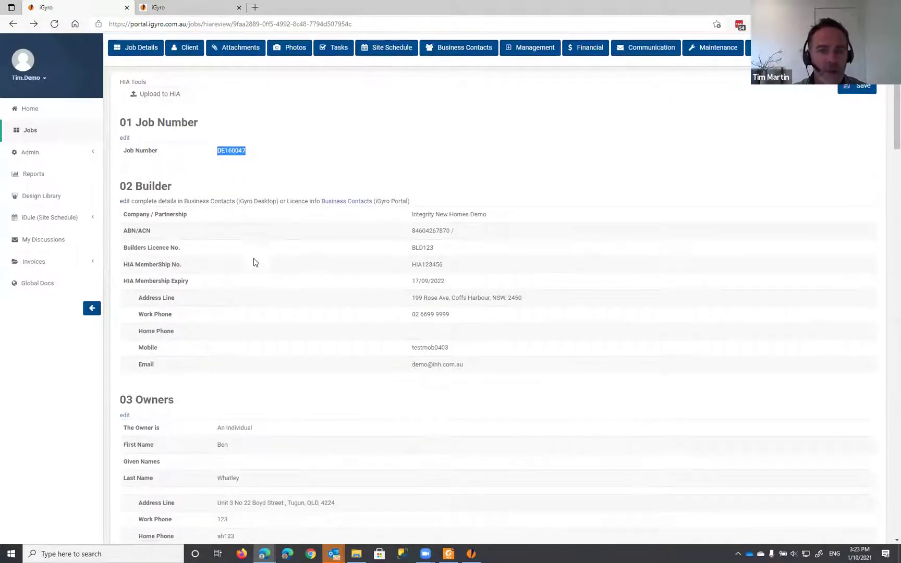
click(190, 178)
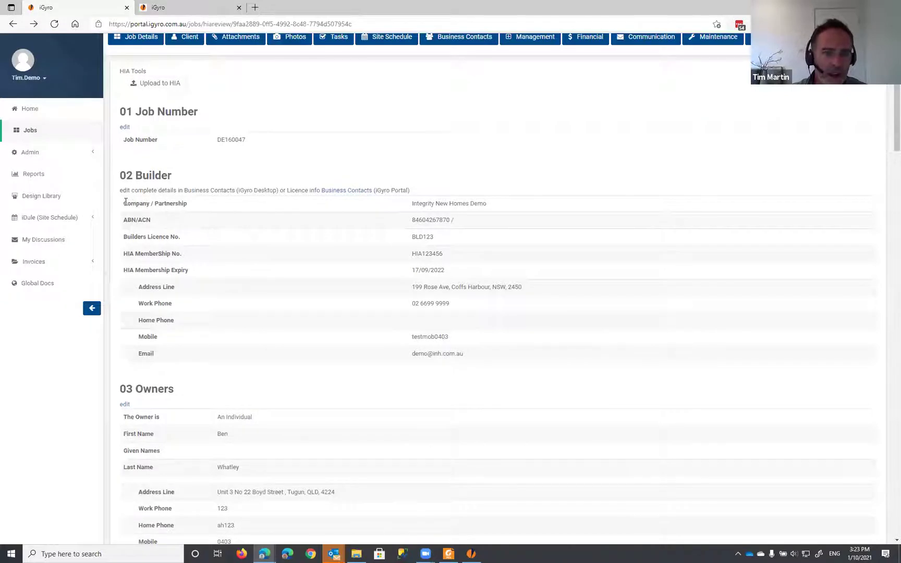
drag(125, 202, 473, 275)
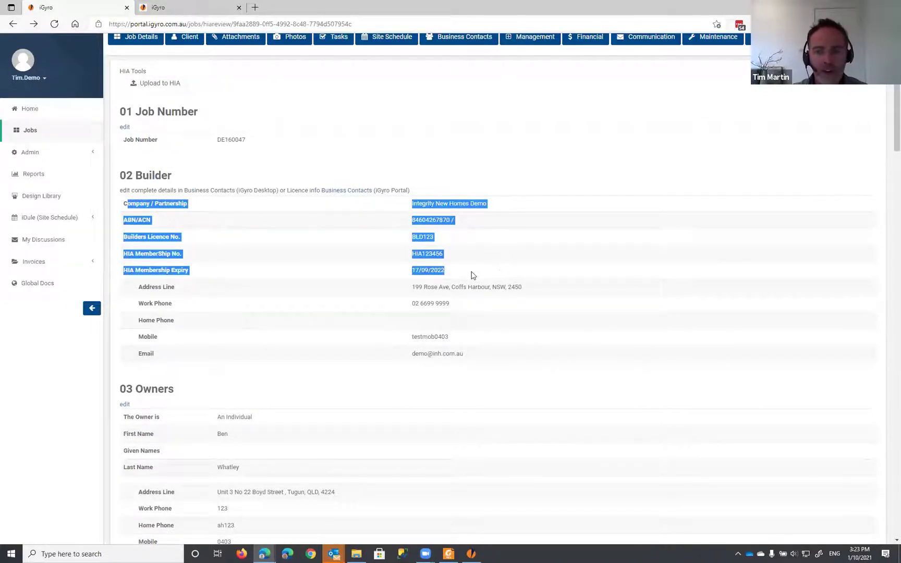
click(473, 275)
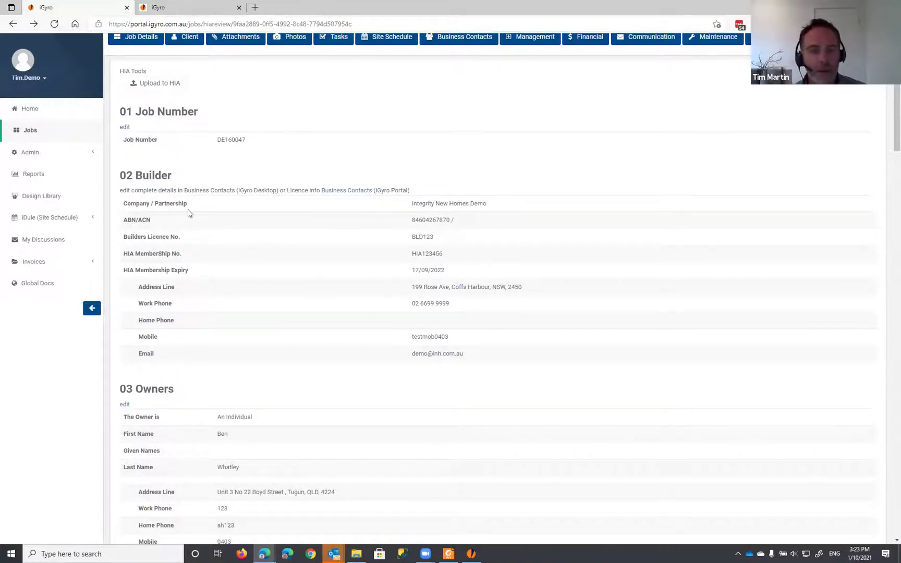
drag(412, 207, 501, 206)
click(416, 219)
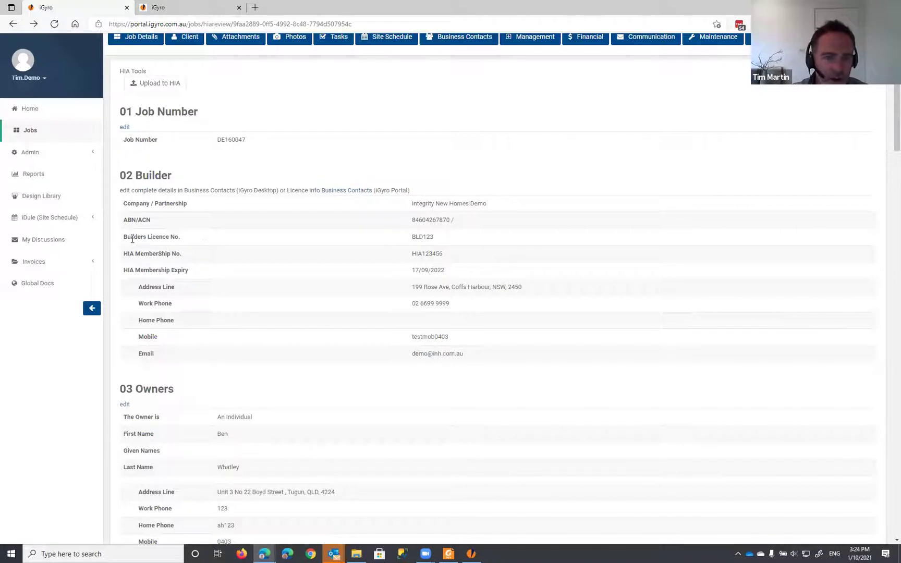
drag(124, 238, 207, 269)
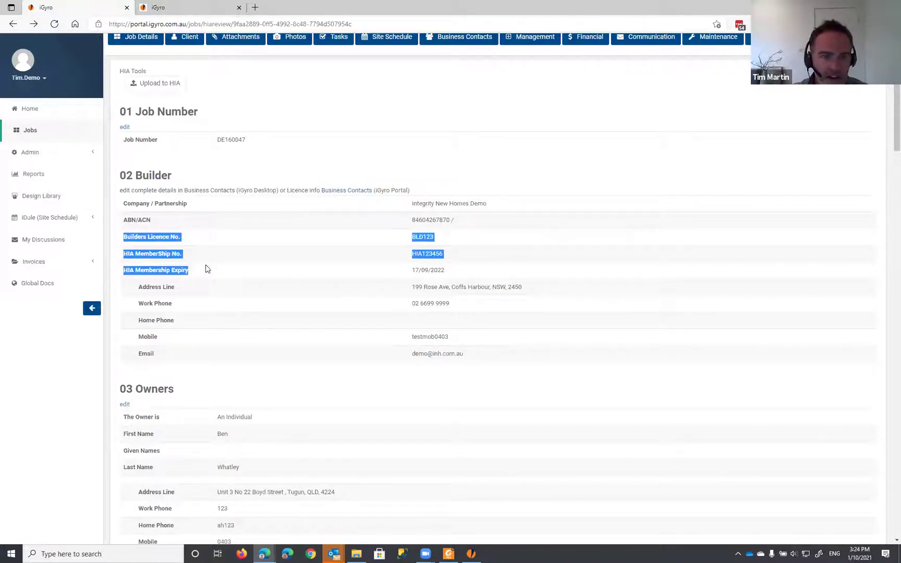
Open Business Contacts from the Builder section, filter the companies by "integ", and open the licence records of Integrity New Homes Demo
click(192, 271)
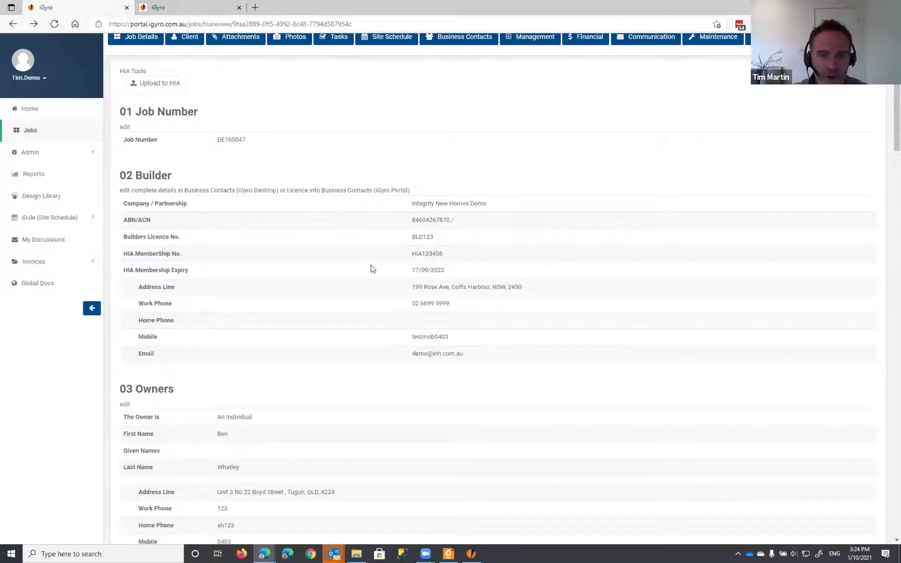
click(355, 196)
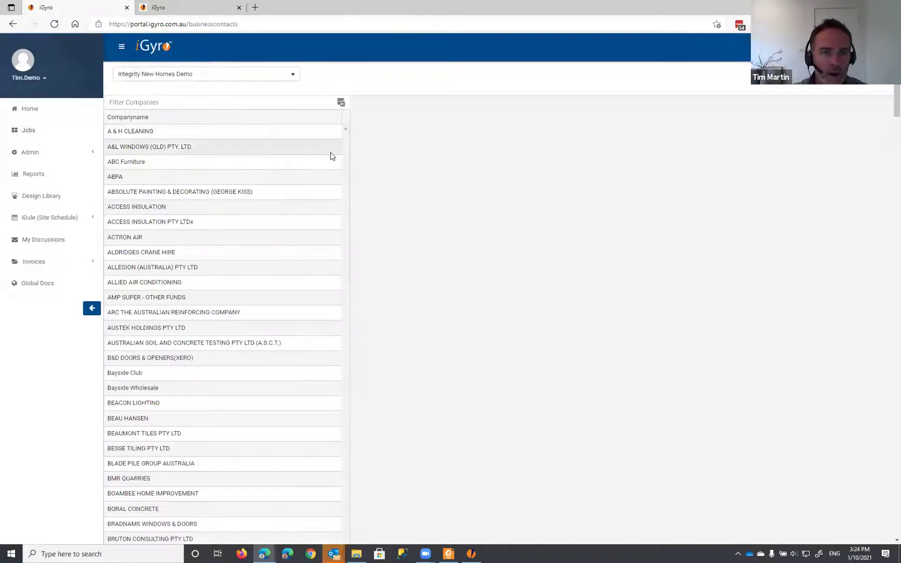
scroll(263, 195, down, 5)
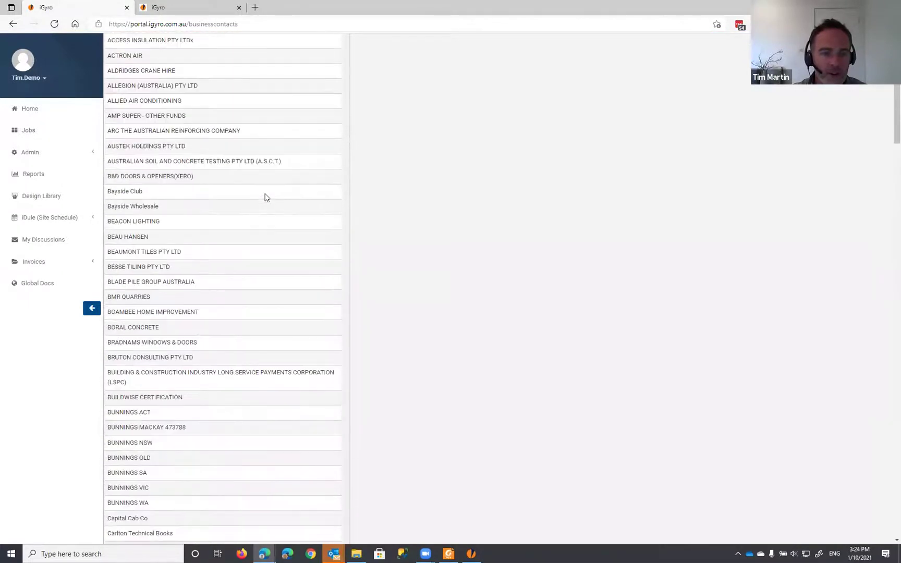
scroll(264, 197, up, 5)
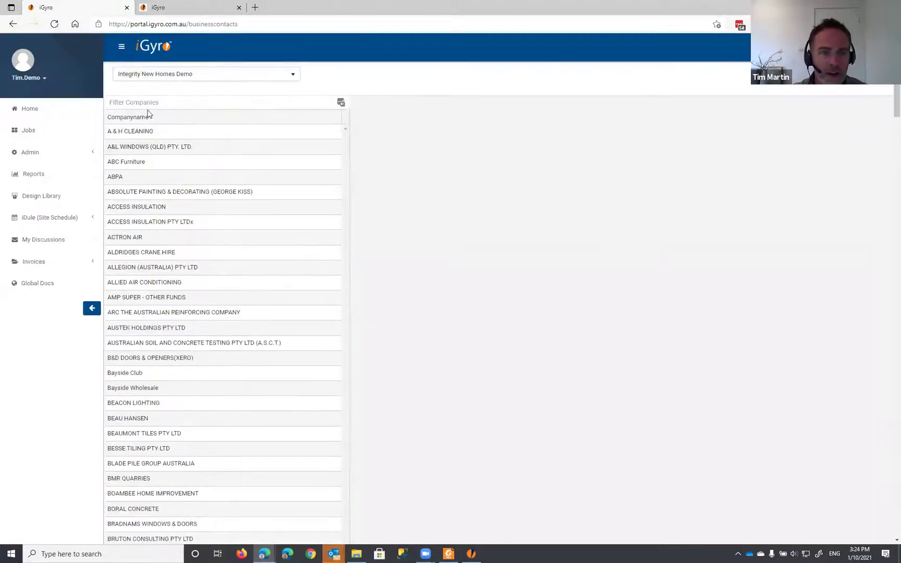
click(145, 104)
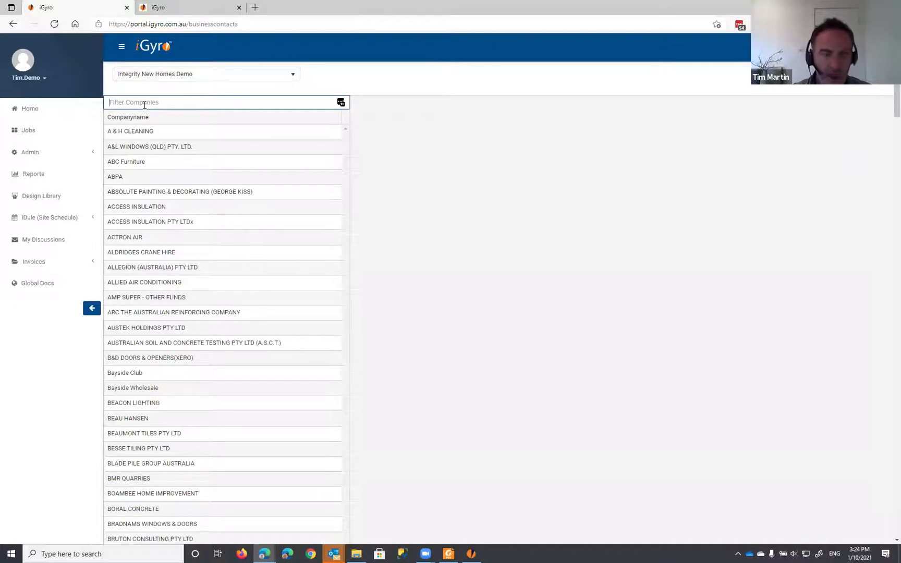
text(integ)
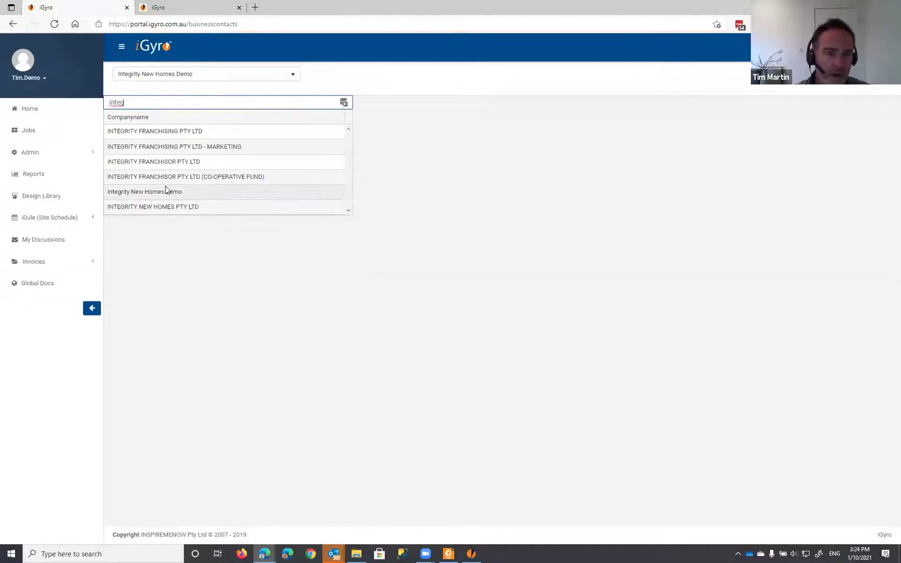
click(167, 192)
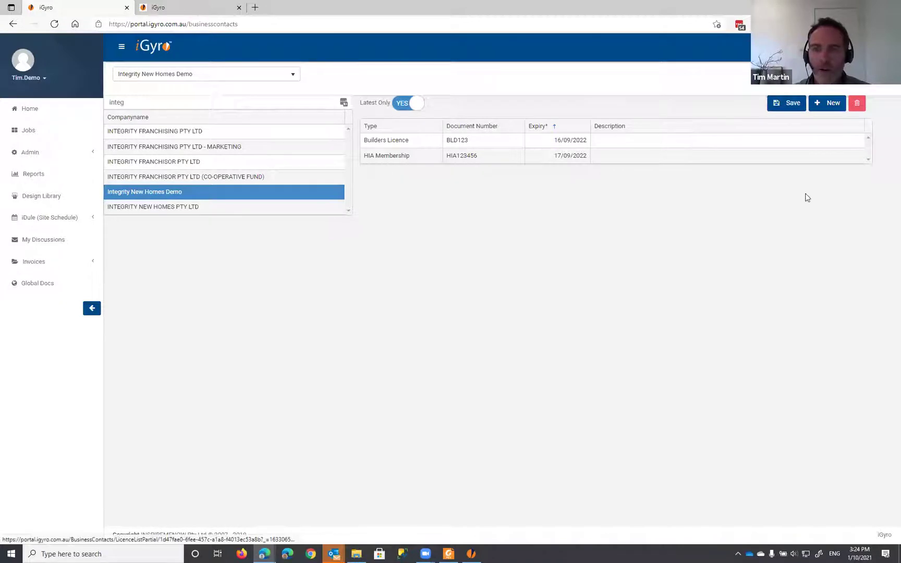
Examine the company's HIA Membership and Builders Licence records, showing older entries as well and then restricting the list to the latest only
click(417, 157)
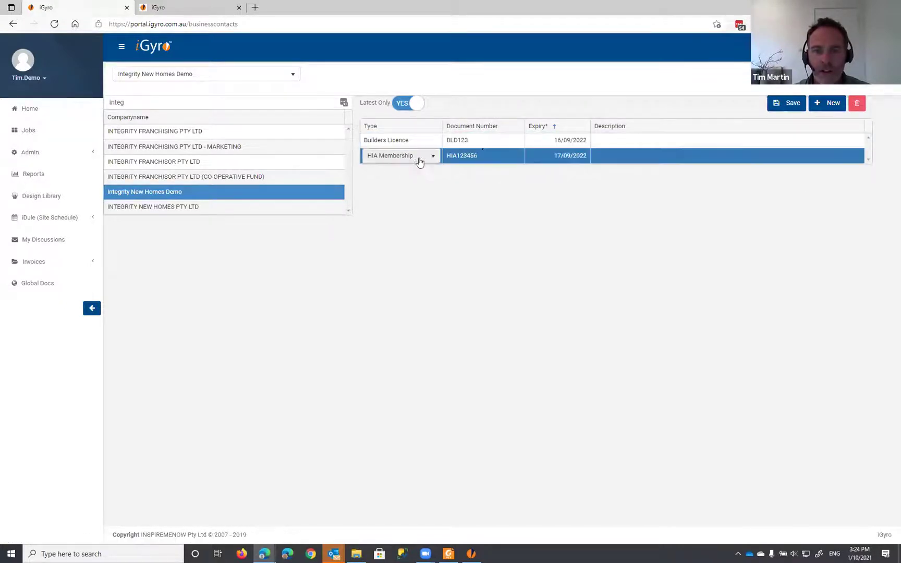
click(522, 141)
click(624, 161)
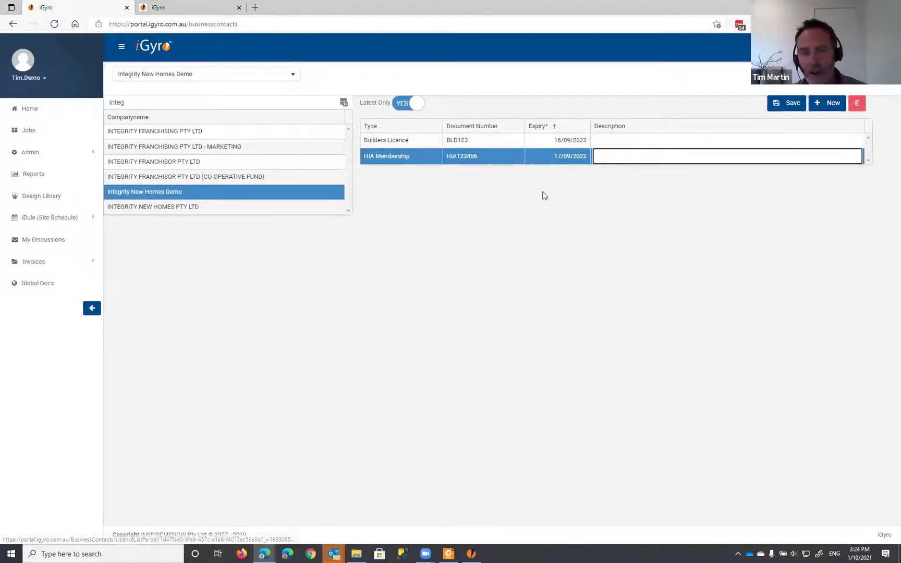
click(406, 109)
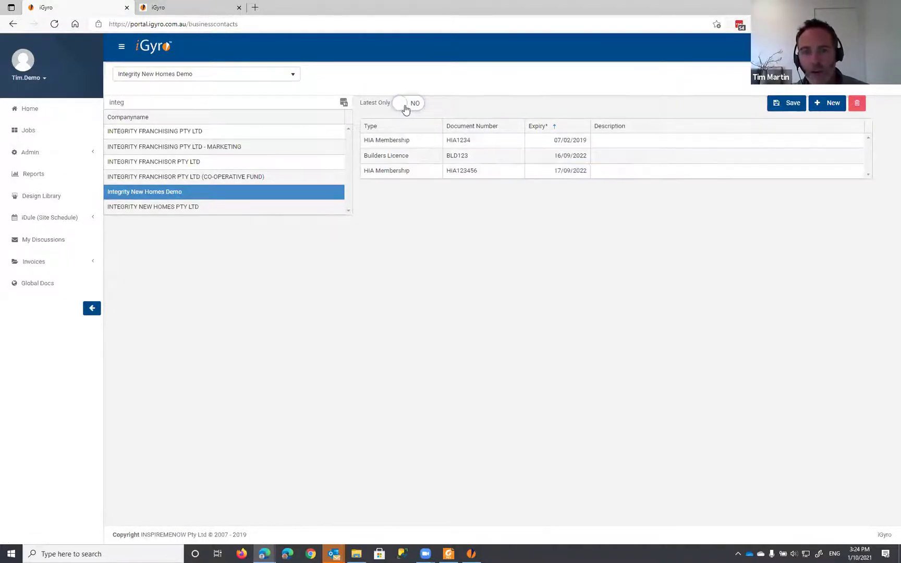
click(407, 107)
click(411, 108)
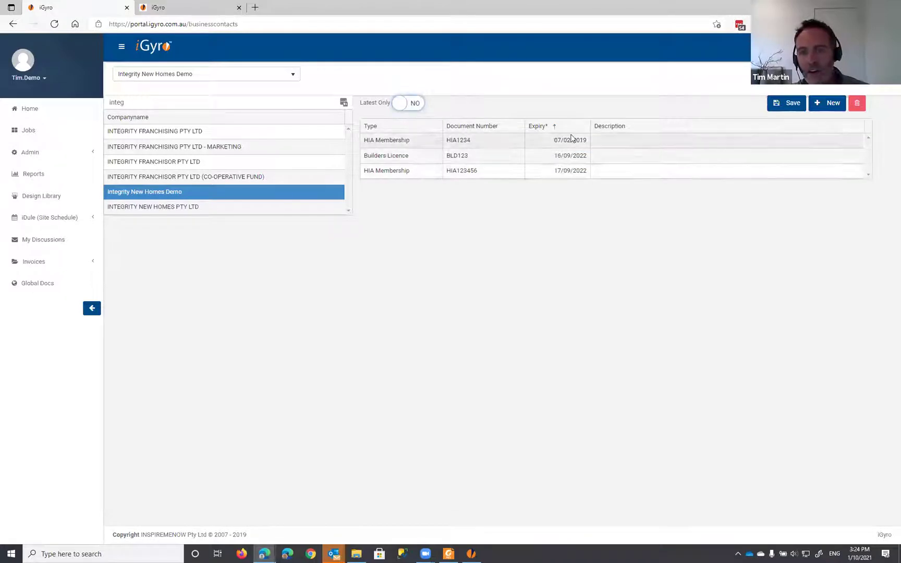
click(405, 107)
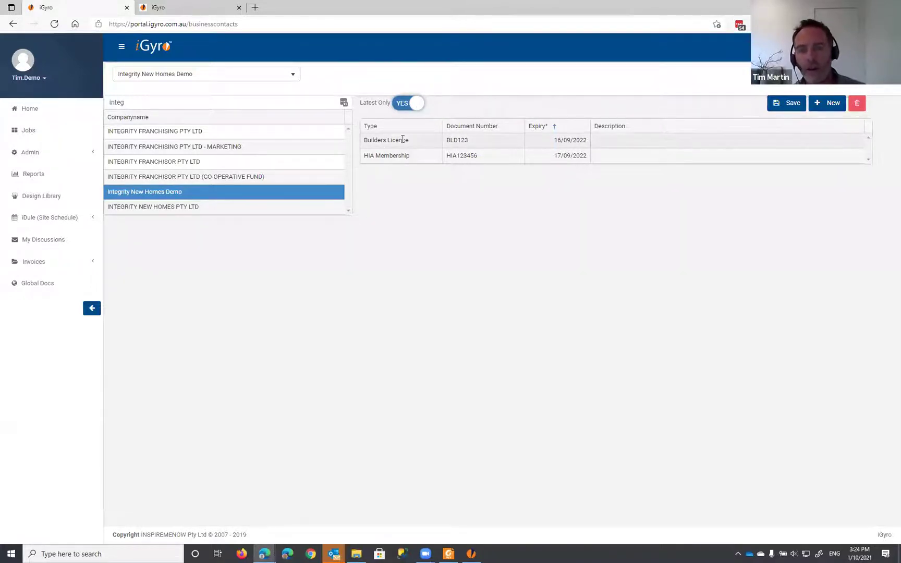
View the available Type options for the Builders Licence record and its document number field, leaving both as they are
click(418, 142)
click(432, 142)
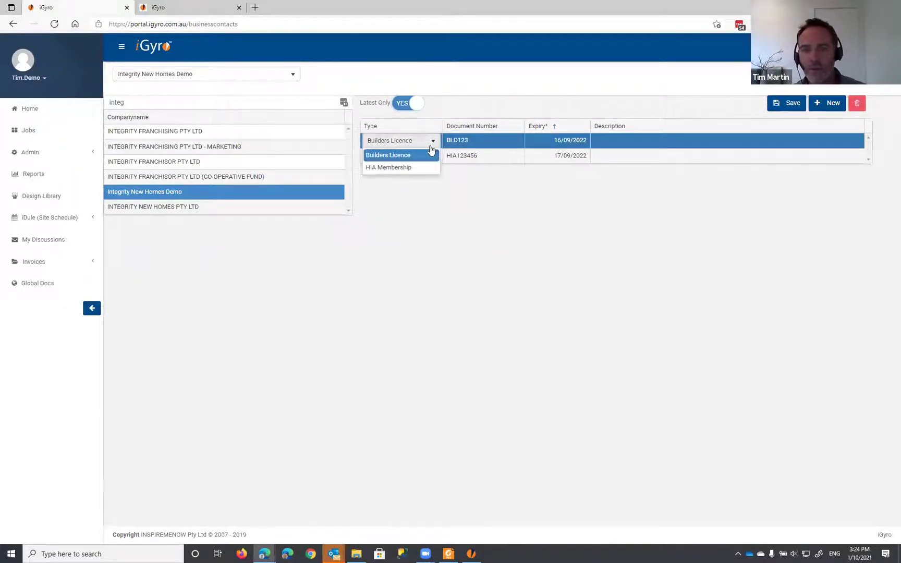
click(432, 141)
click(432, 141)
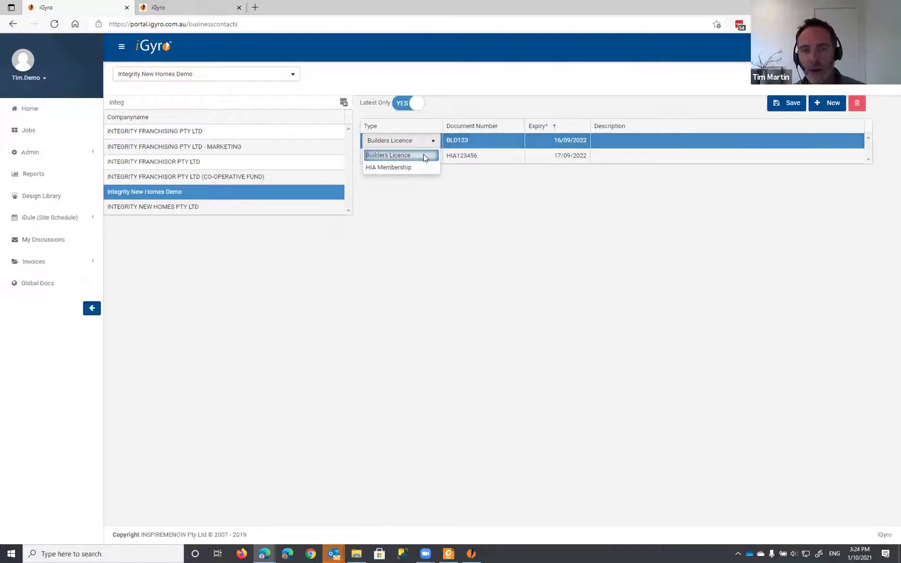
click(434, 141)
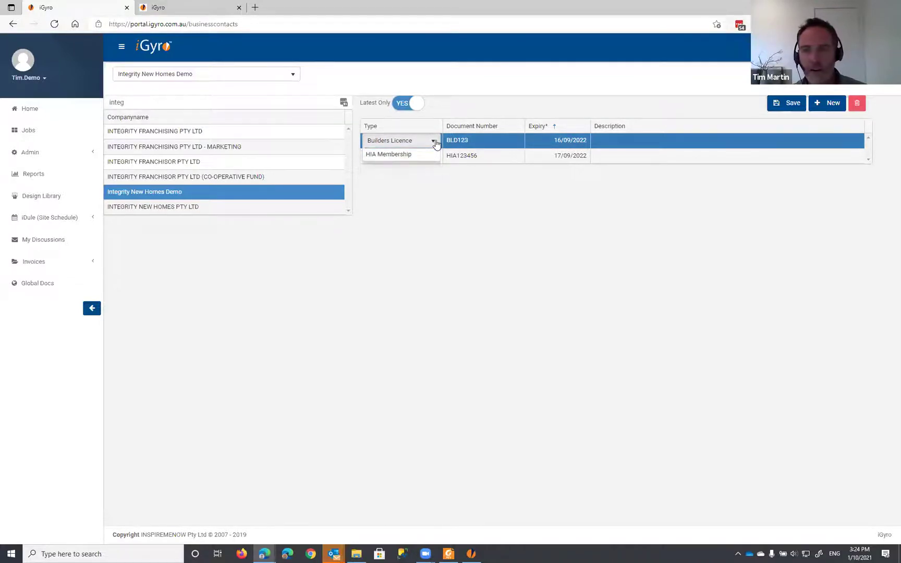
click(464, 184)
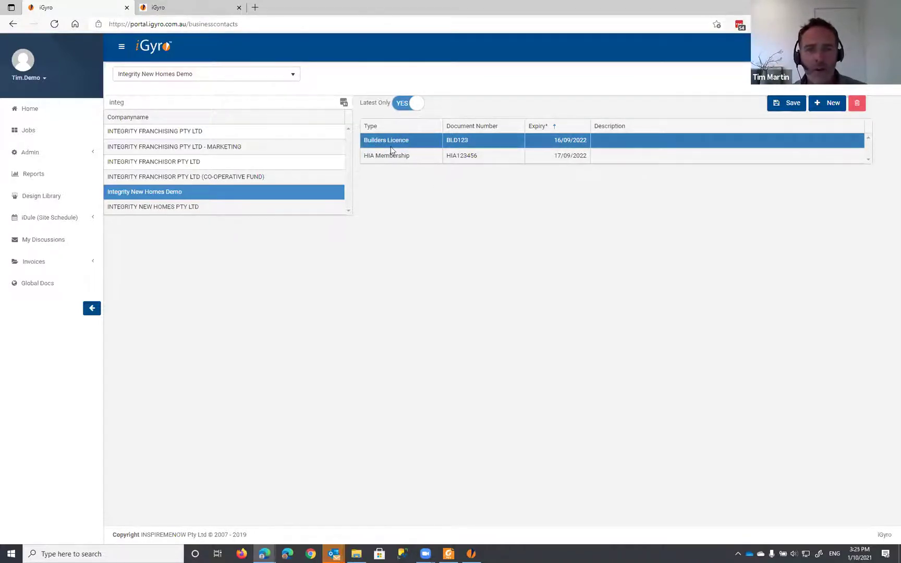
click(482, 141)
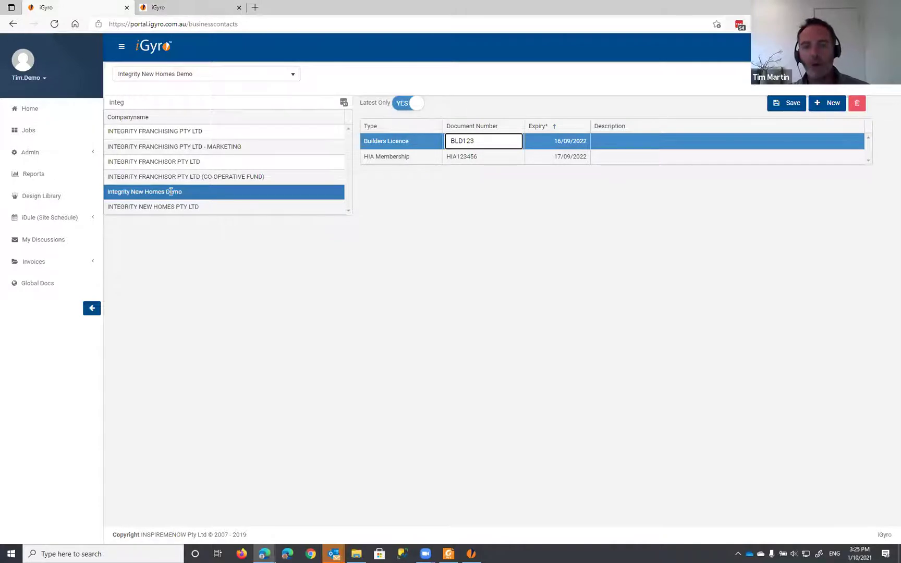
click(235, 242)
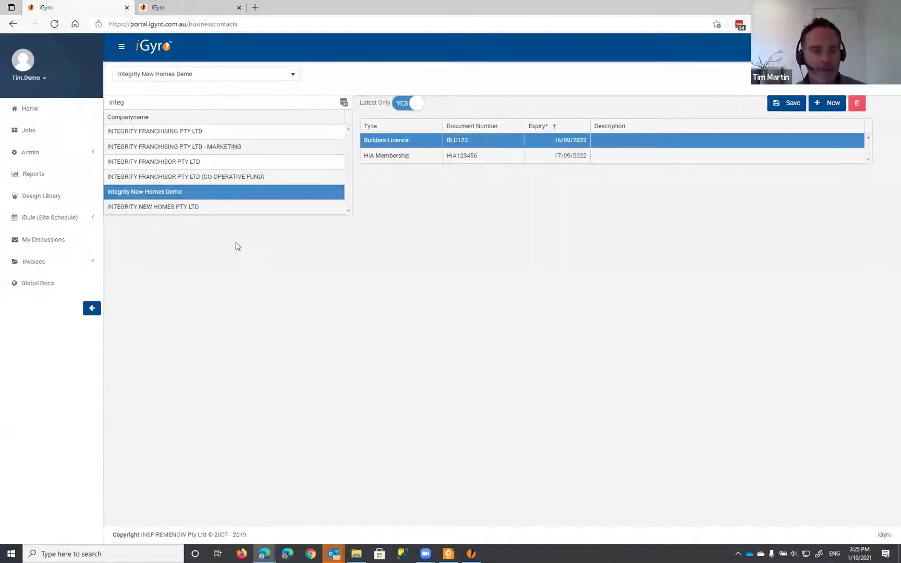
Go back to the HIA review, check the Builder section's licence and HIA membership fields, and look over the Owners section
click(13, 24)
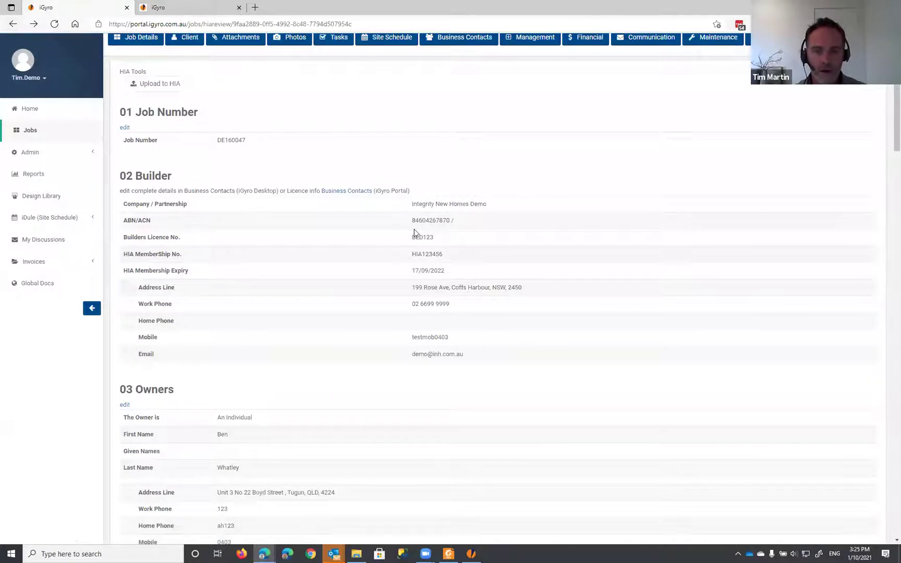
drag(412, 237, 474, 275)
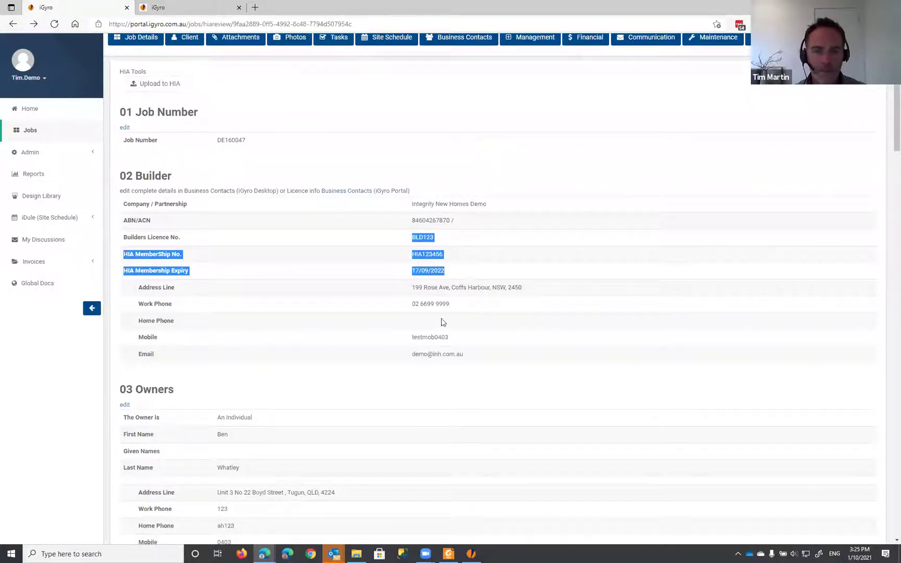
scroll(407, 224, down, 4)
scroll(350, 194, down, 1)
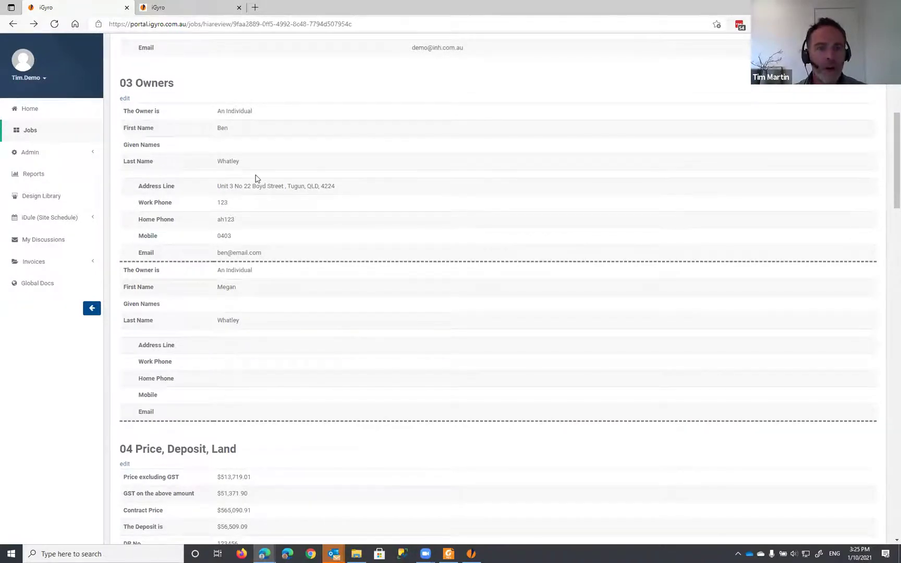
scroll(230, 175, up, 1)
Open the client contacts from the Owners section, view the role options of the first two contacts, and return to the HIA review
click(125, 175)
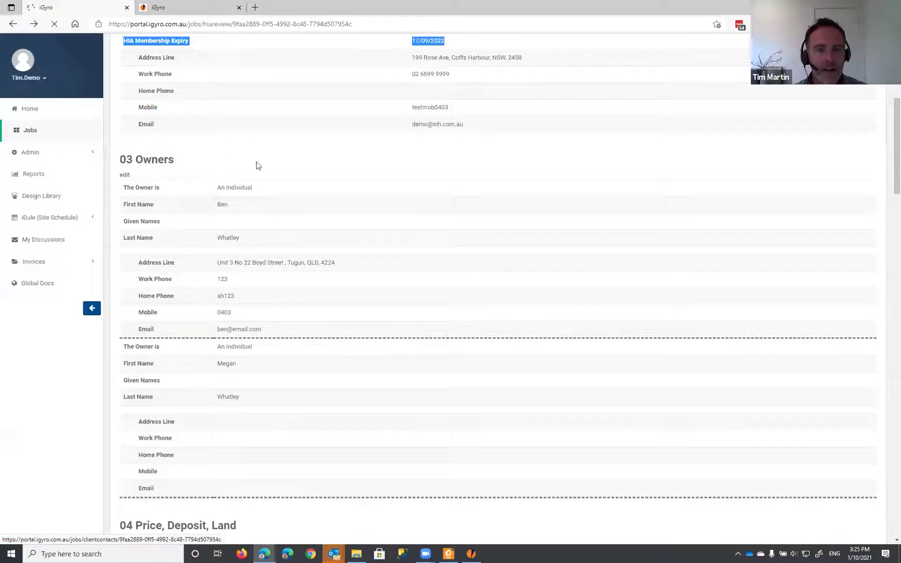
scroll(302, 185, up, 1)
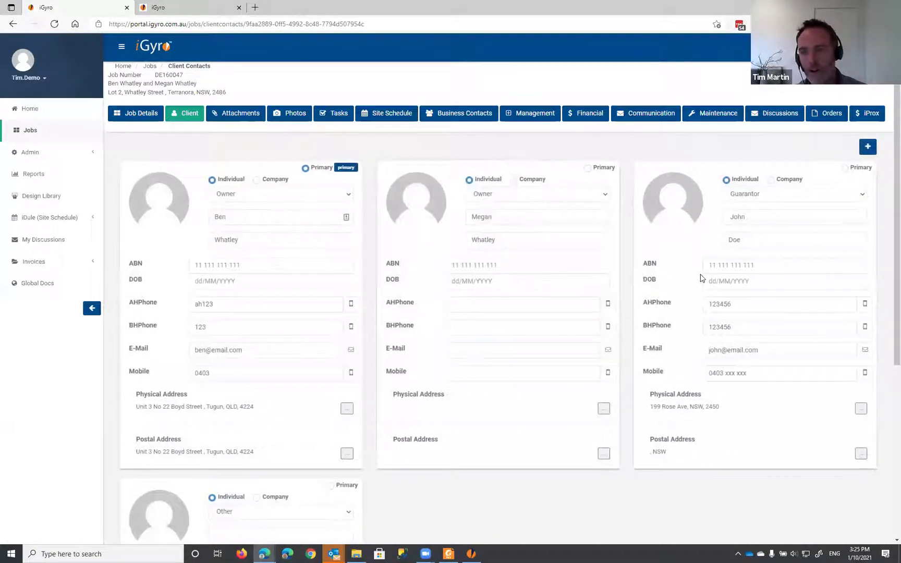
click(346, 194)
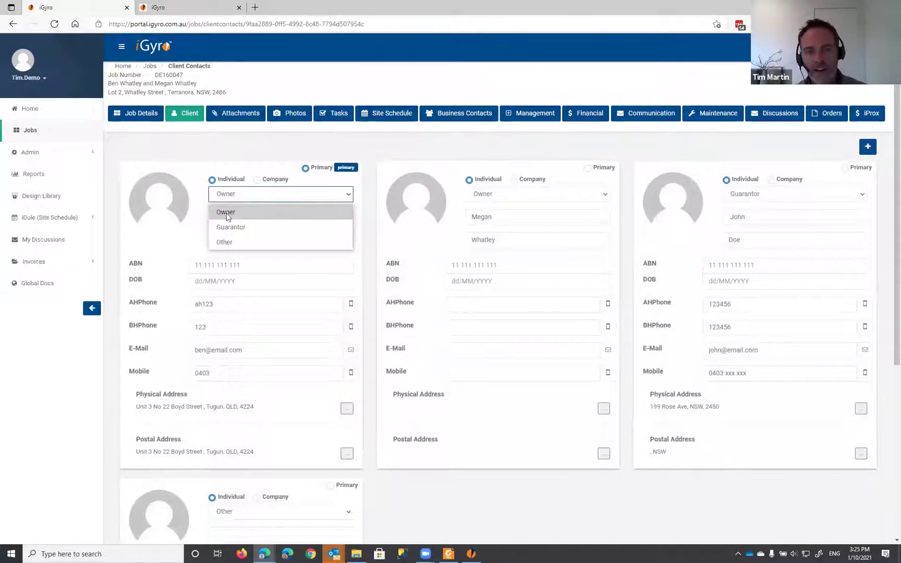
click(555, 198)
click(560, 195)
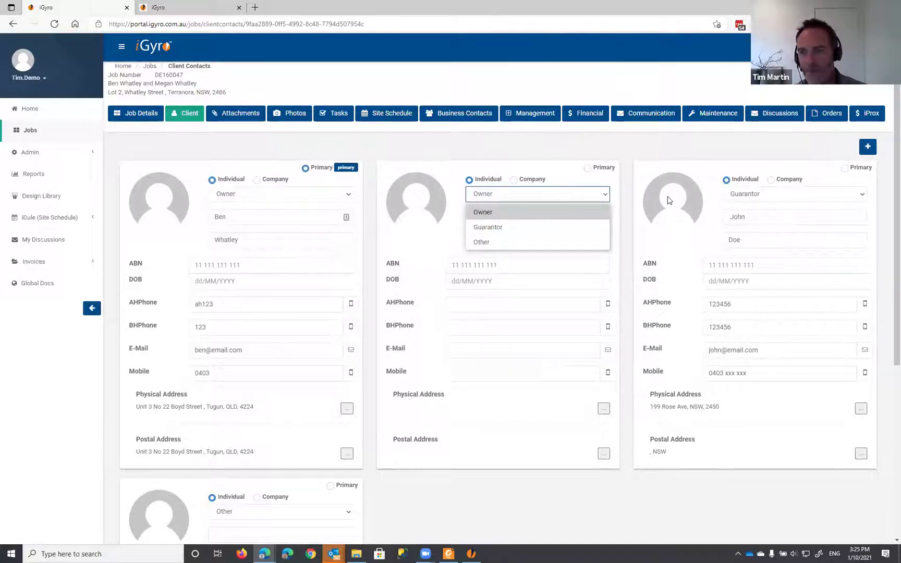
click(11, 24)
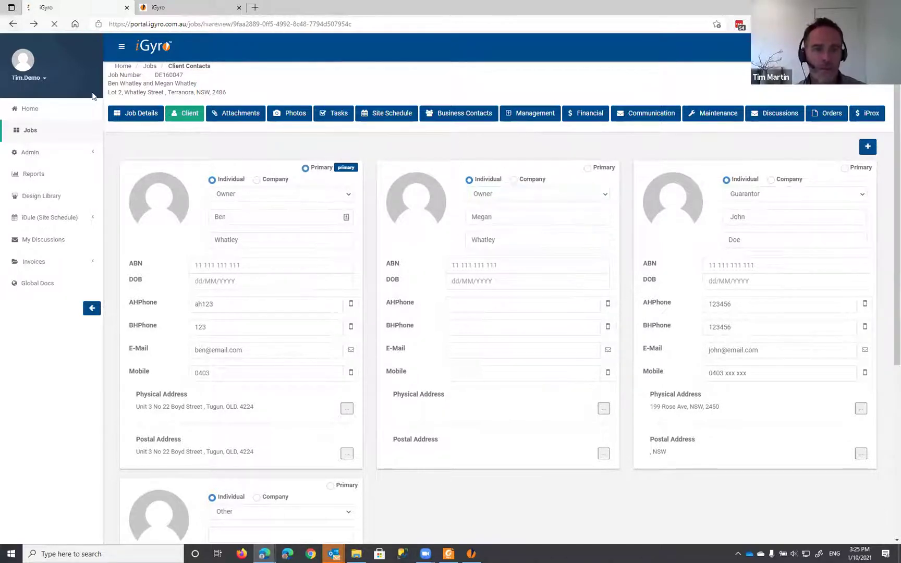
Check the Price, Deposit, Land section, try to open its edit page, and go back to the HIA review
scroll(210, 265, down, 2)
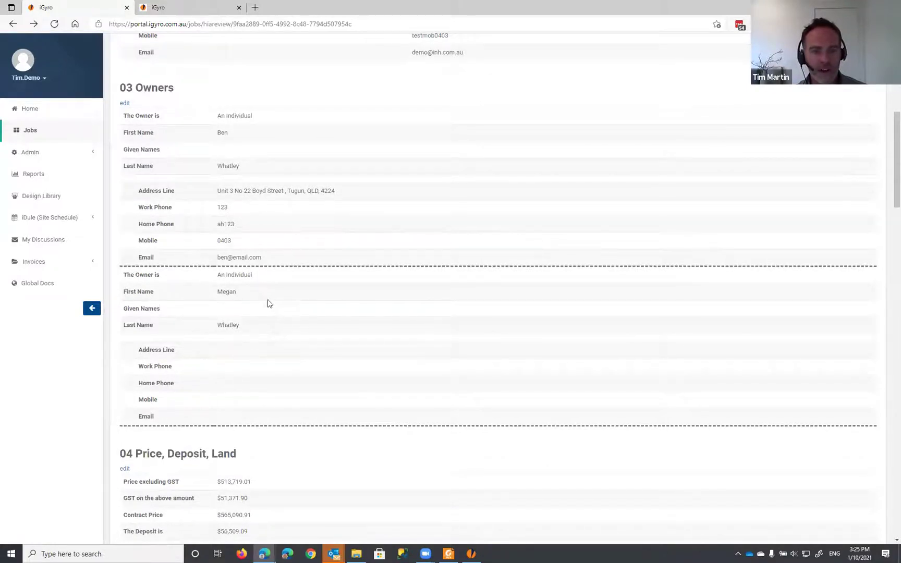
scroll(270, 292, down, 3)
scroll(177, 257, down, 1)
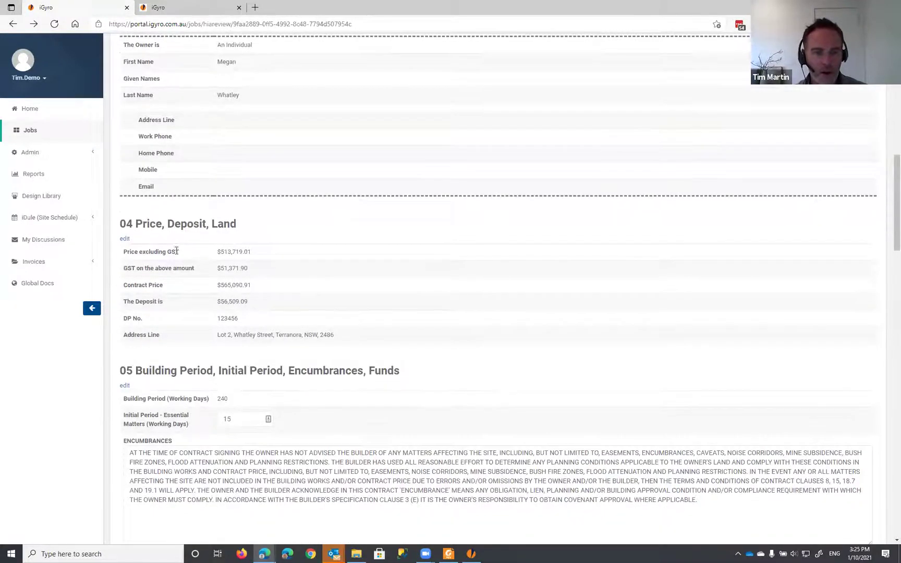
drag(123, 252, 271, 255)
click(203, 252)
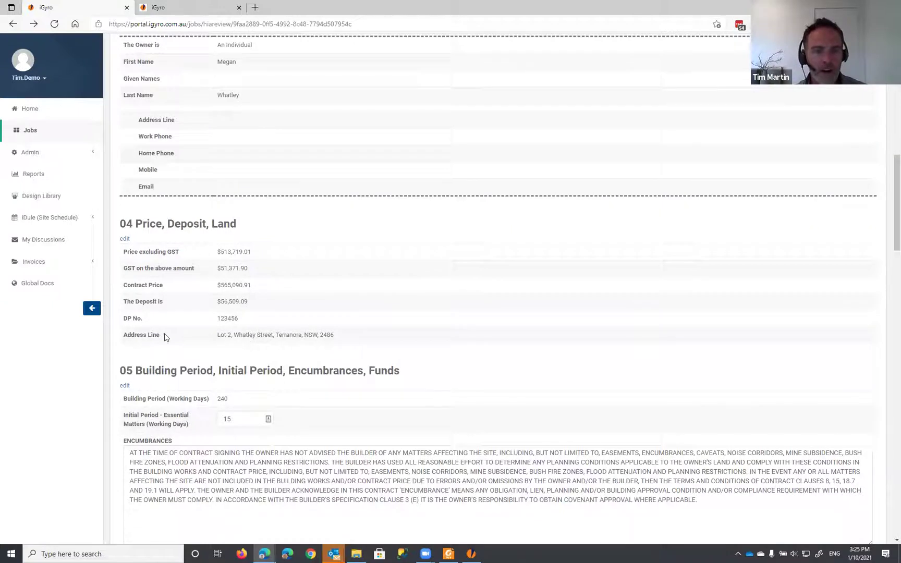
click(126, 240)
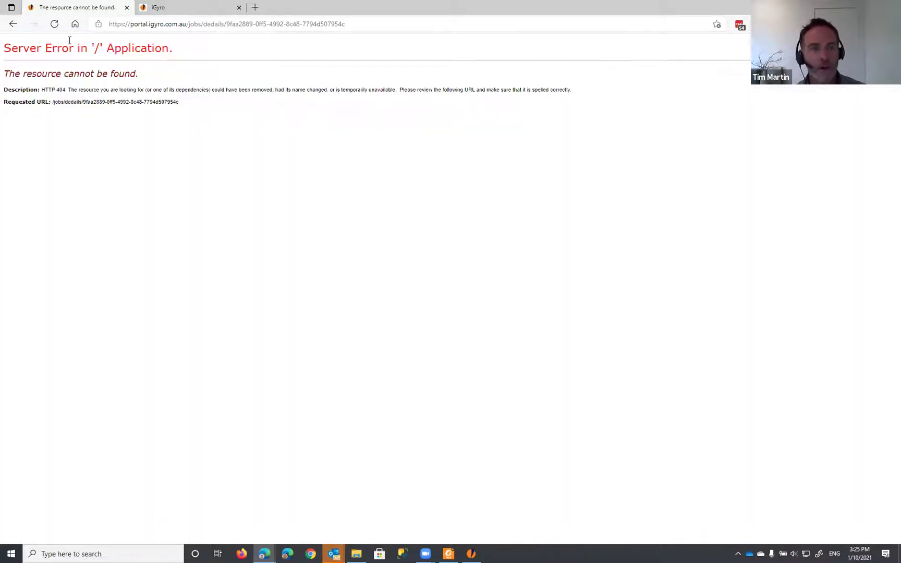
click(13, 25)
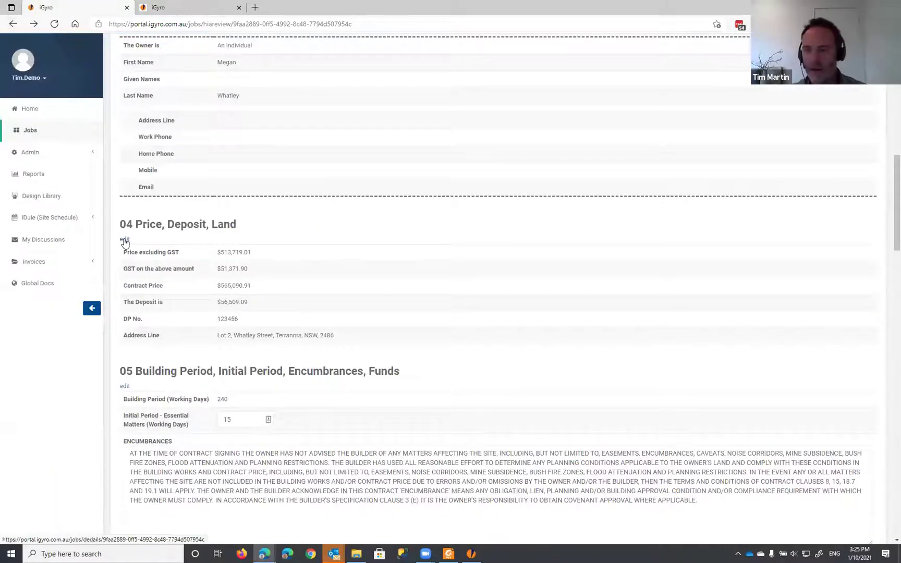
Examine the Building Period section and select the Initial Period - Essential Matters (Working Days) value
scroll(208, 219, down, 3)
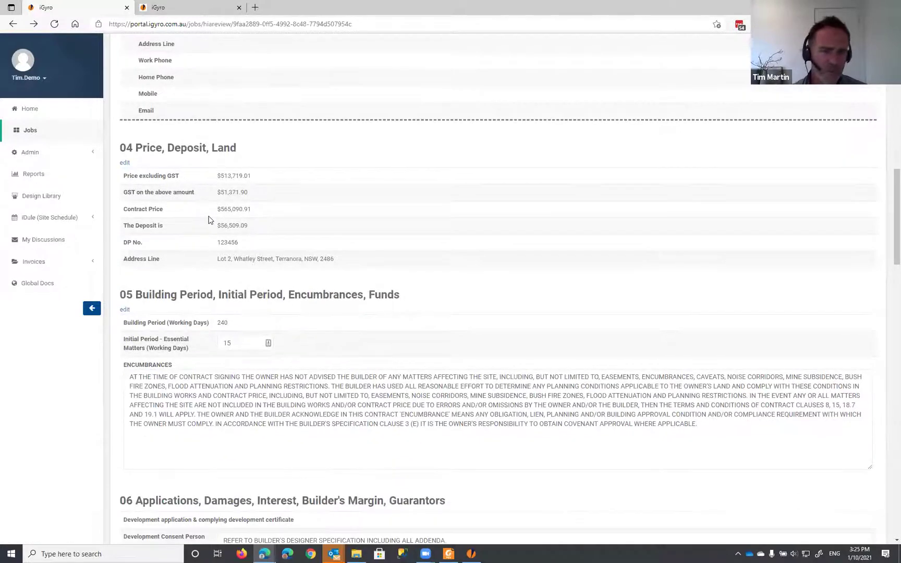
scroll(157, 211, down, 2)
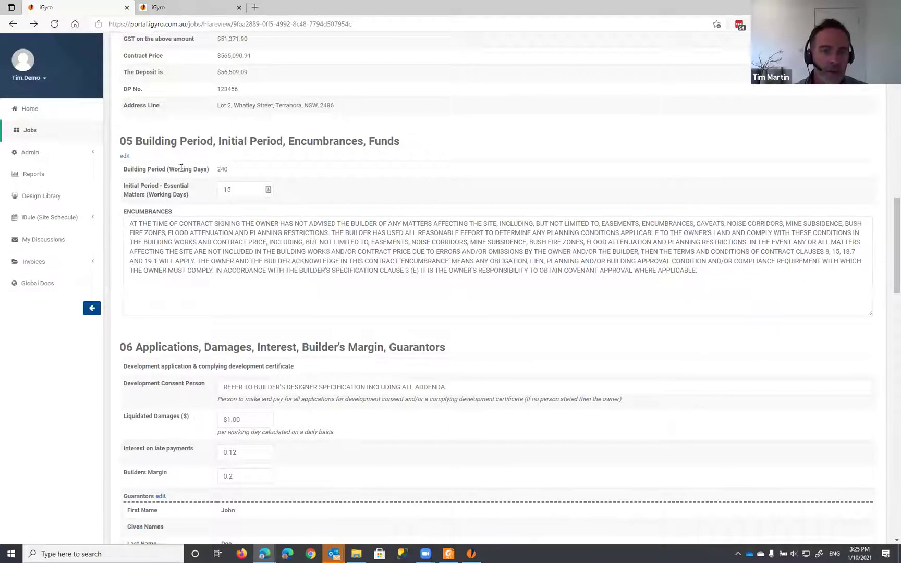
click(238, 189)
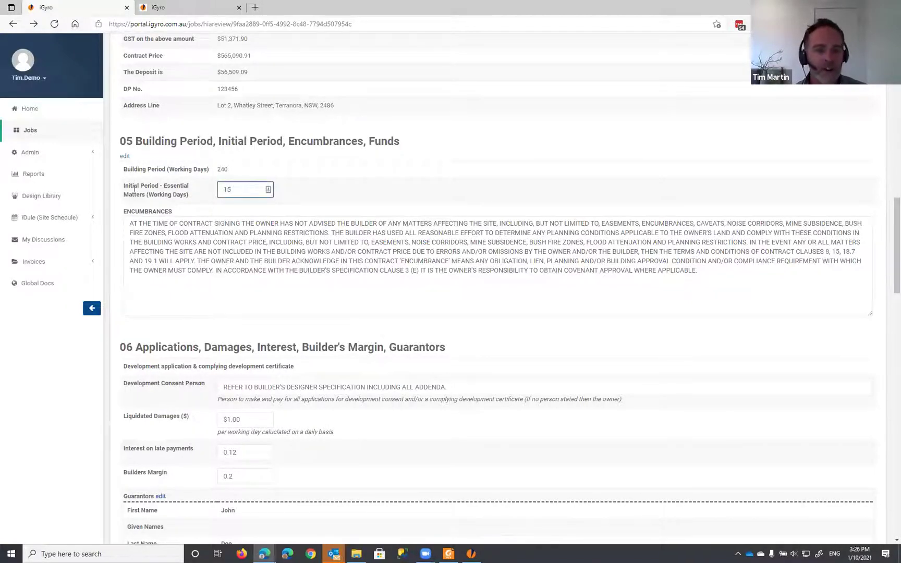
double_click(228, 189)
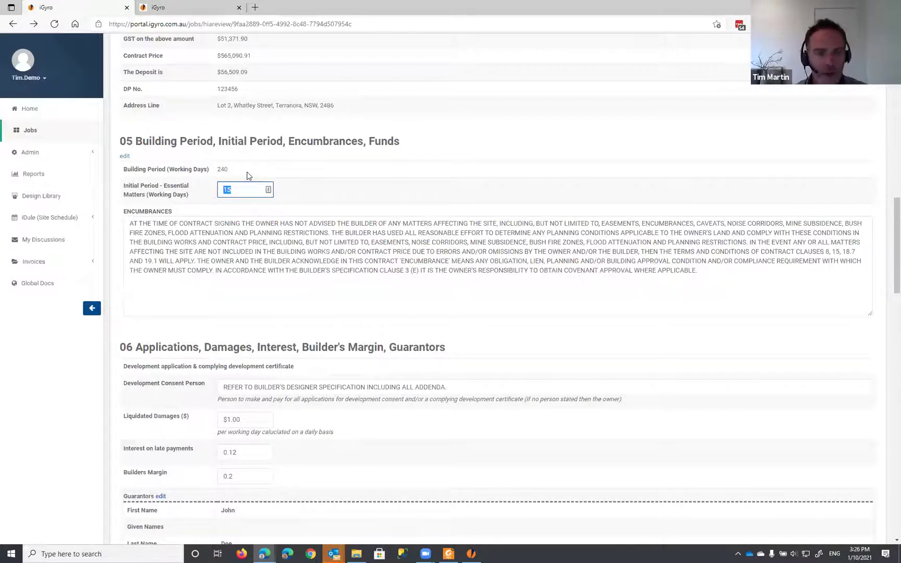
Set the Initial Period - Essential Matters (Working Days) value to 20
text(20)
click(254, 251)
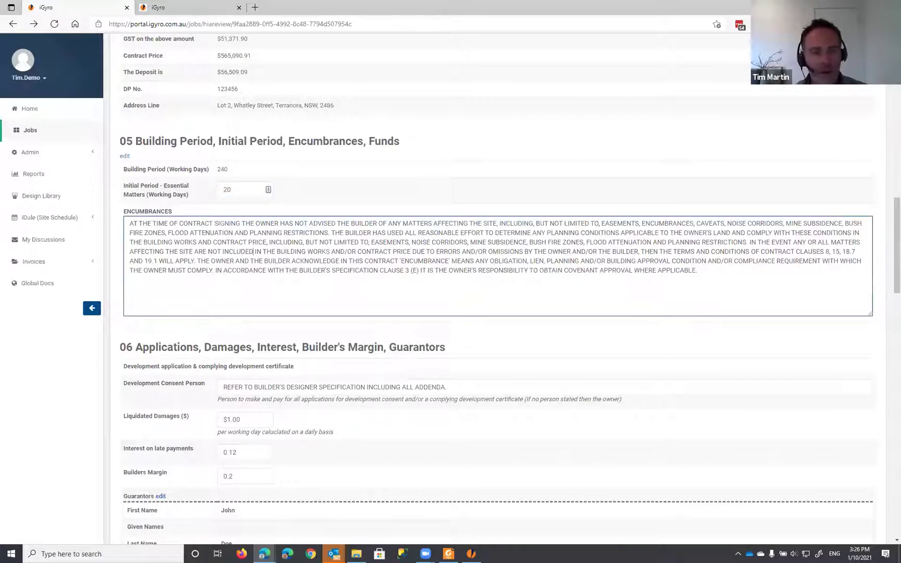
Look over the Encumbrances text and try adding "xx" at the end of it
click(142, 223)
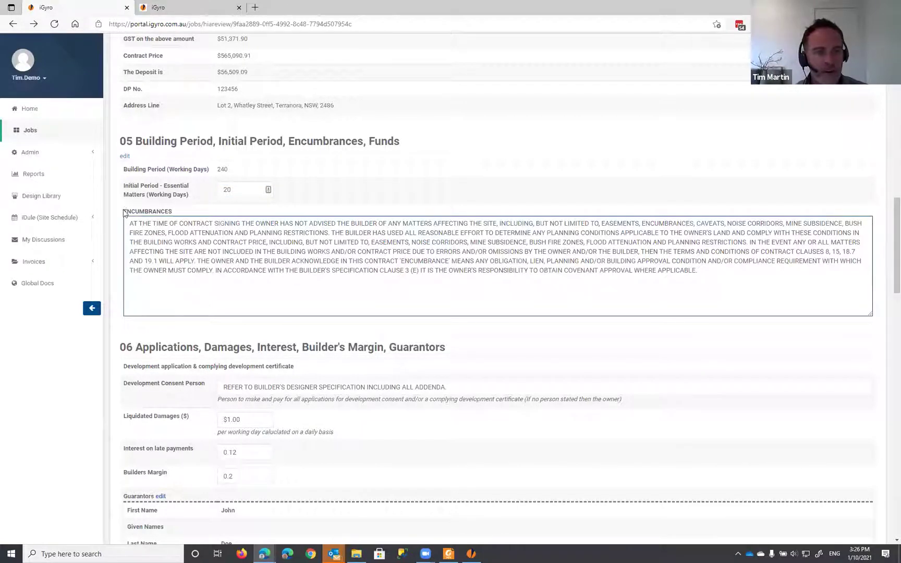
drag(125, 213, 183, 211)
click(184, 212)
click(145, 238)
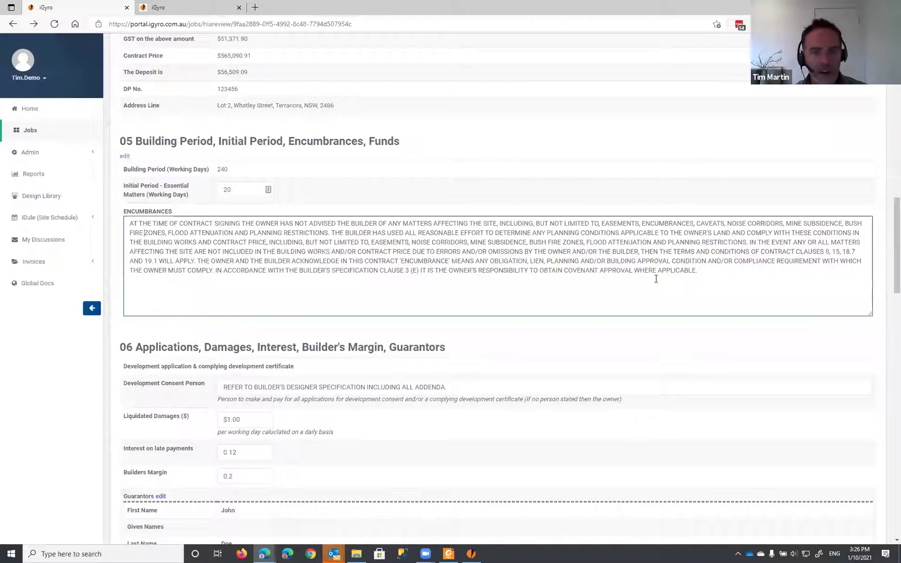
click(722, 274)
text(xx)
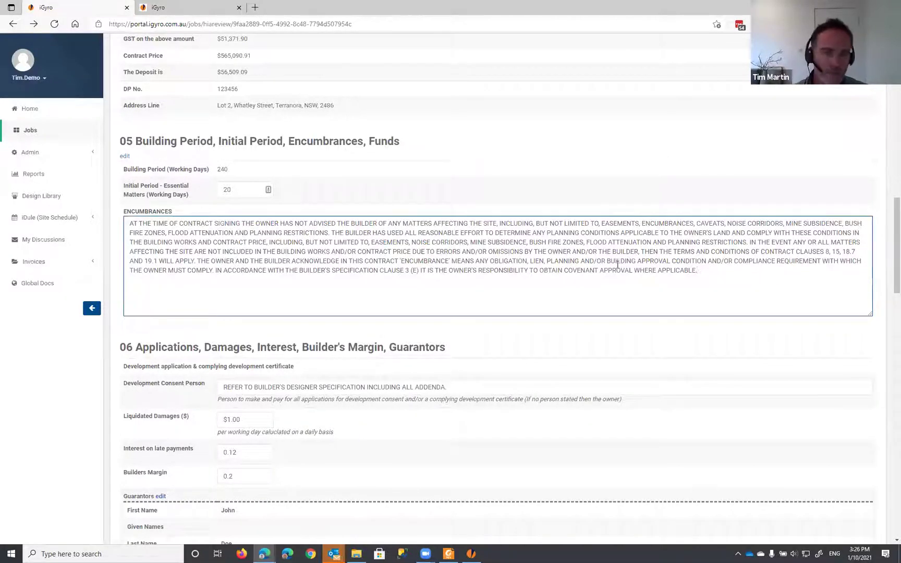
Check the Development Consent Person, Liquidated Damages, Interest on late payments and Builders Margin fields in section 06
scroll(312, 209, down, 2)
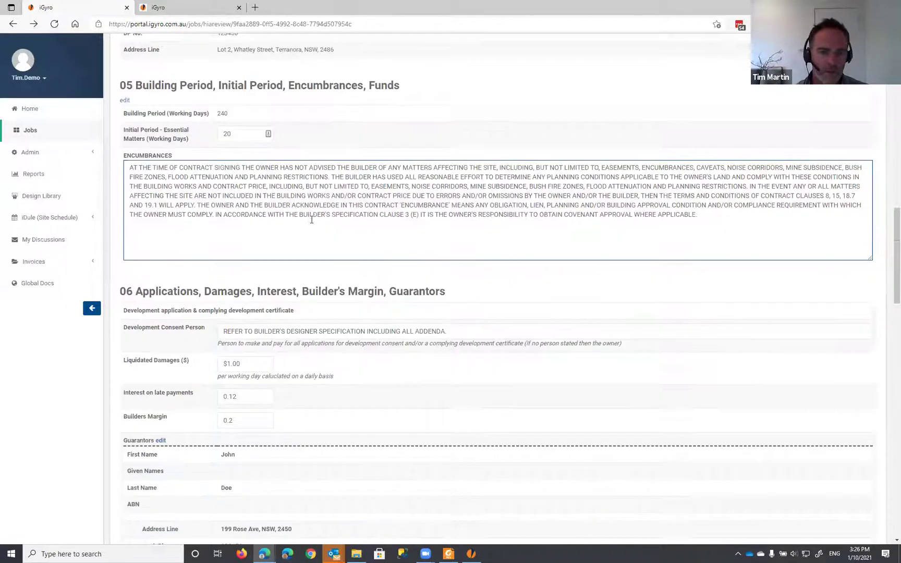
scroll(311, 219, down, 2)
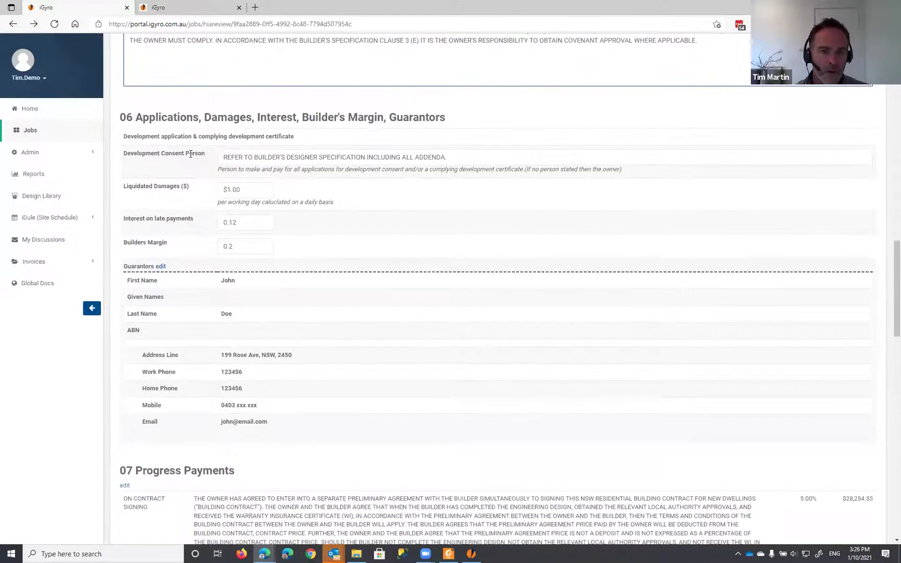
click(245, 158)
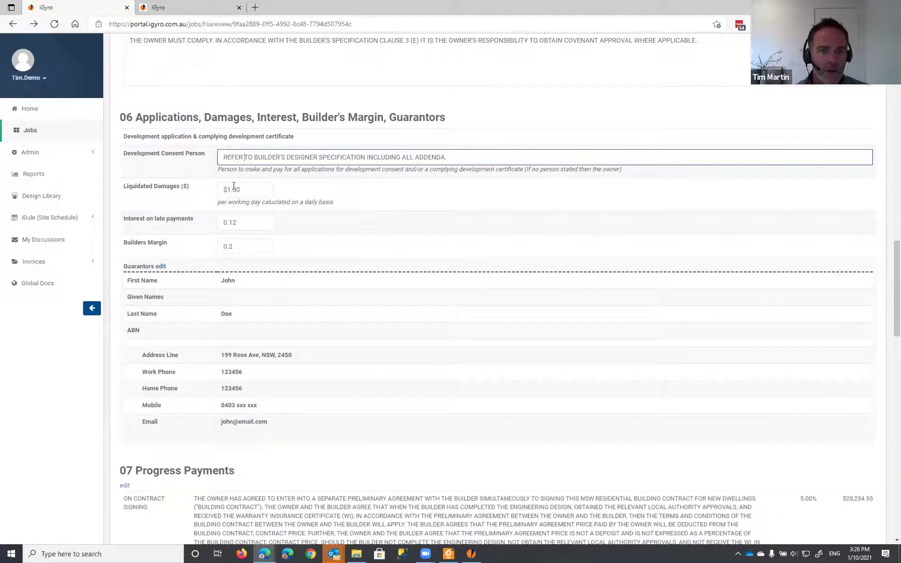
click(251, 191)
click(255, 223)
click(259, 246)
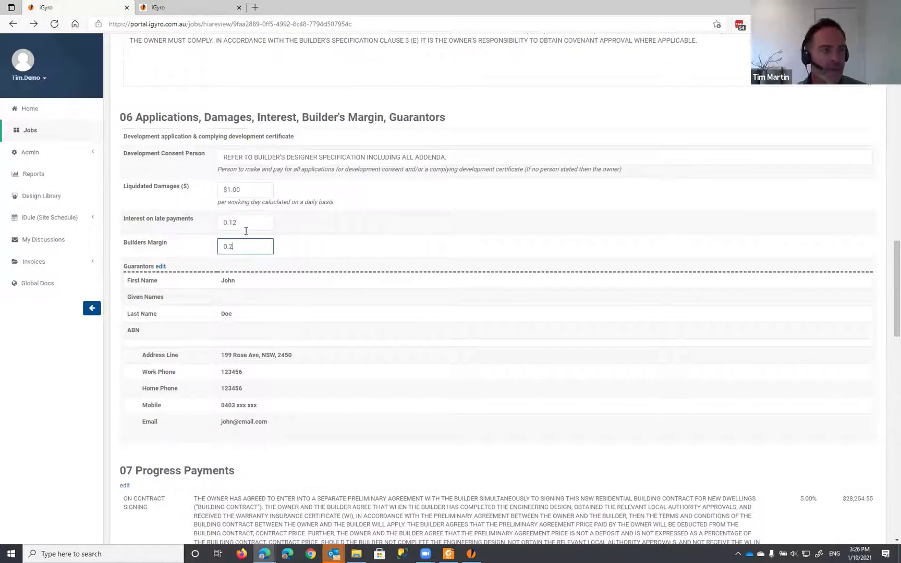
Open the client contacts from the Guarantors details, check the third contact's Guarantor role, and return to the HIA review
scroll(241, 215, down, 3)
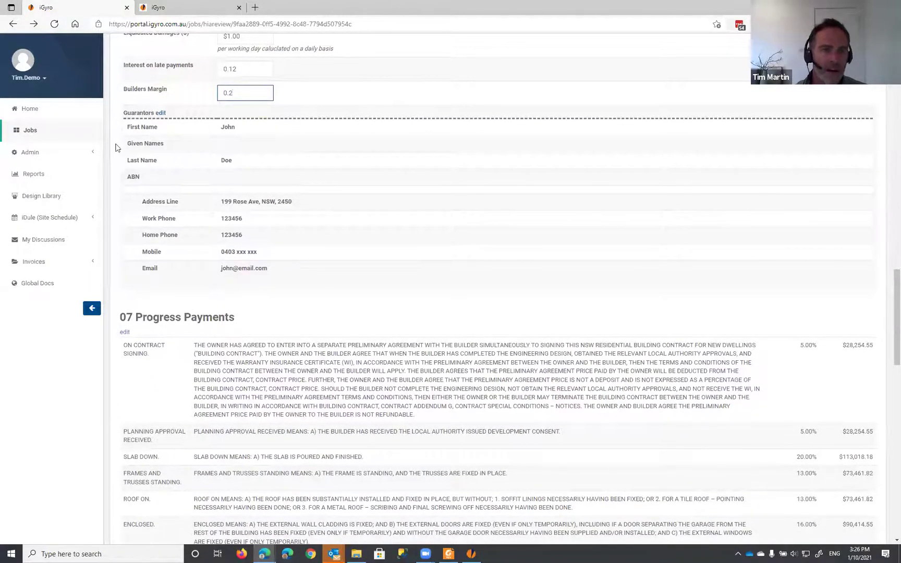
scroll(291, 209, up, 3)
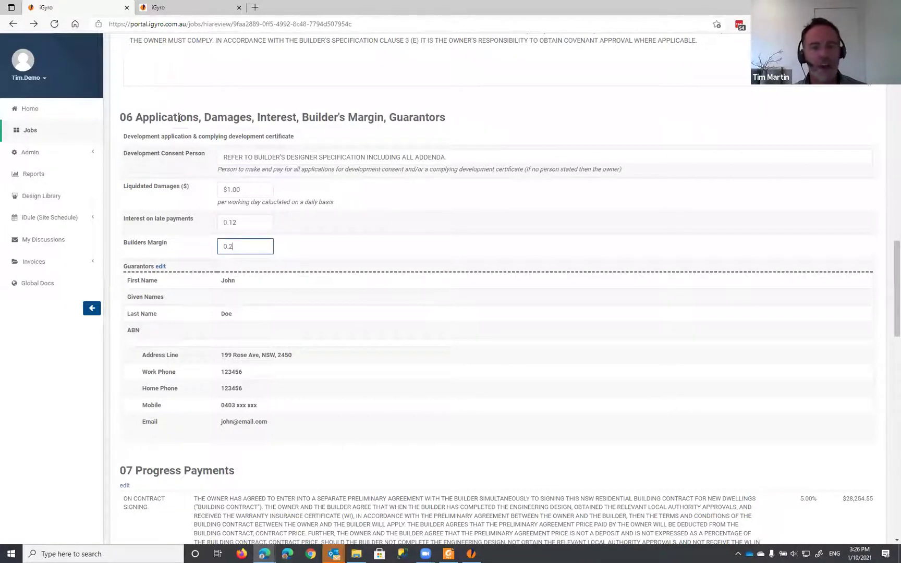
click(160, 268)
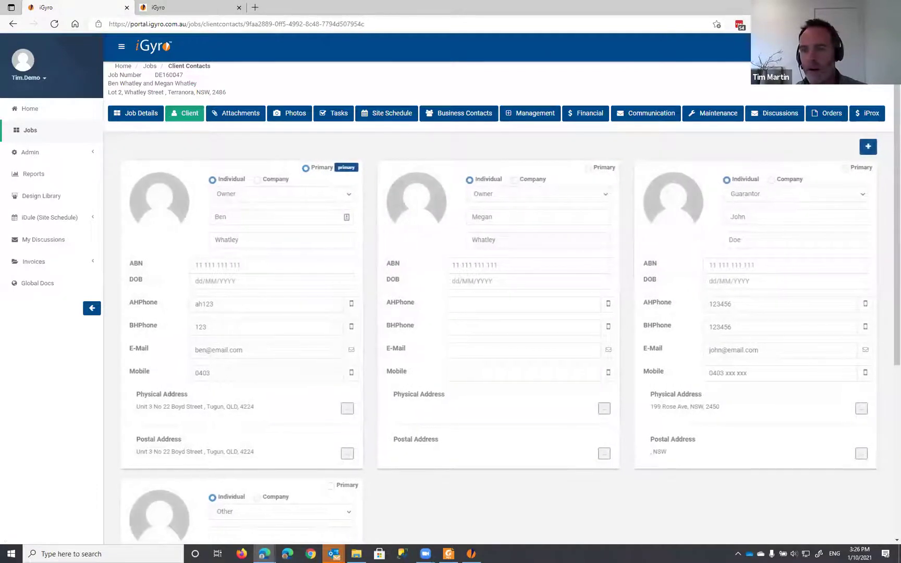
click(772, 196)
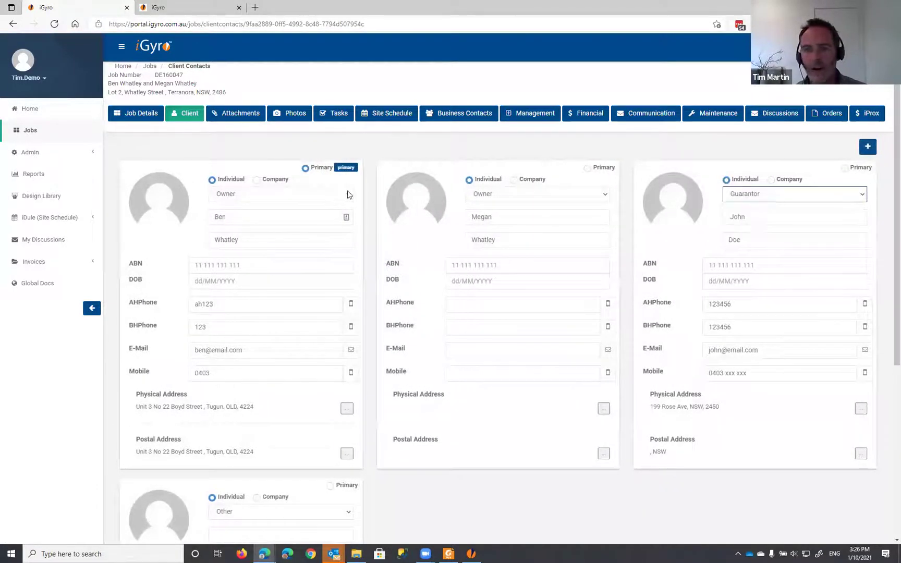
click(16, 25)
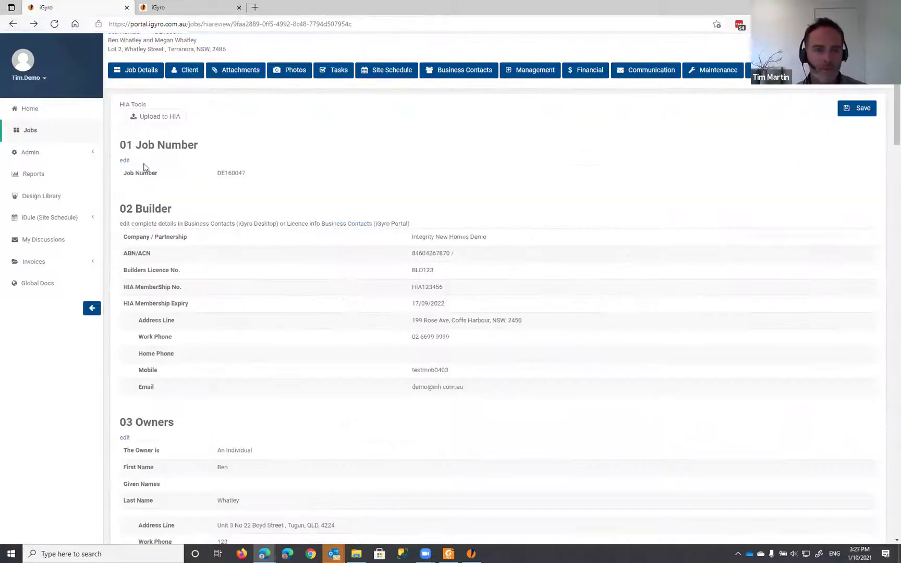
Examine the payment stages and their definitions in the Progress Payments section, starting from On Contract Signing
scroll(221, 191, down, 10)
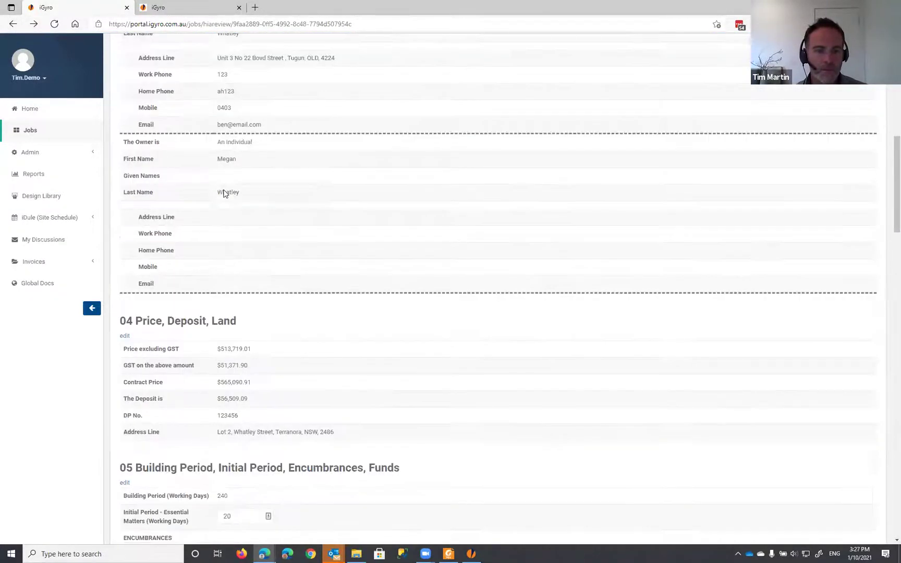
scroll(223, 194, down, 3)
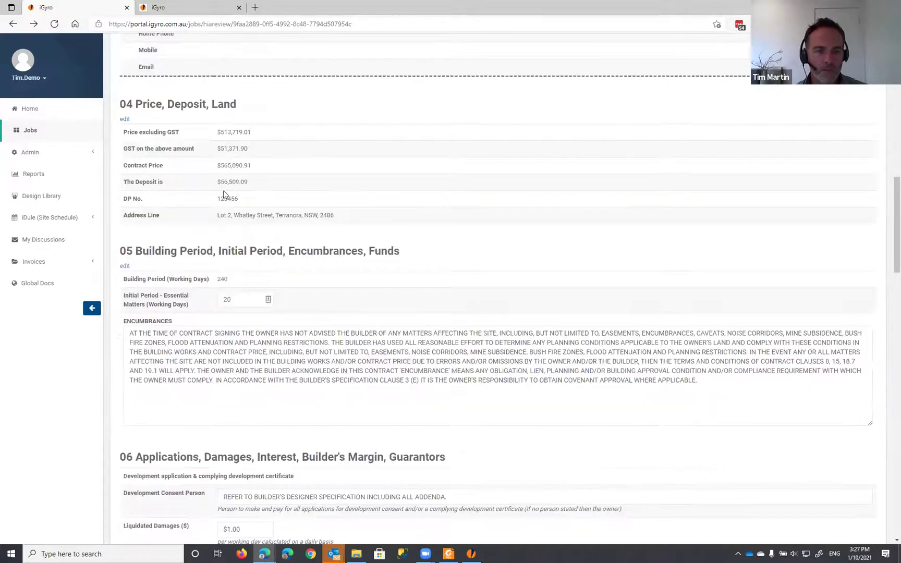
scroll(222, 156, down, 1)
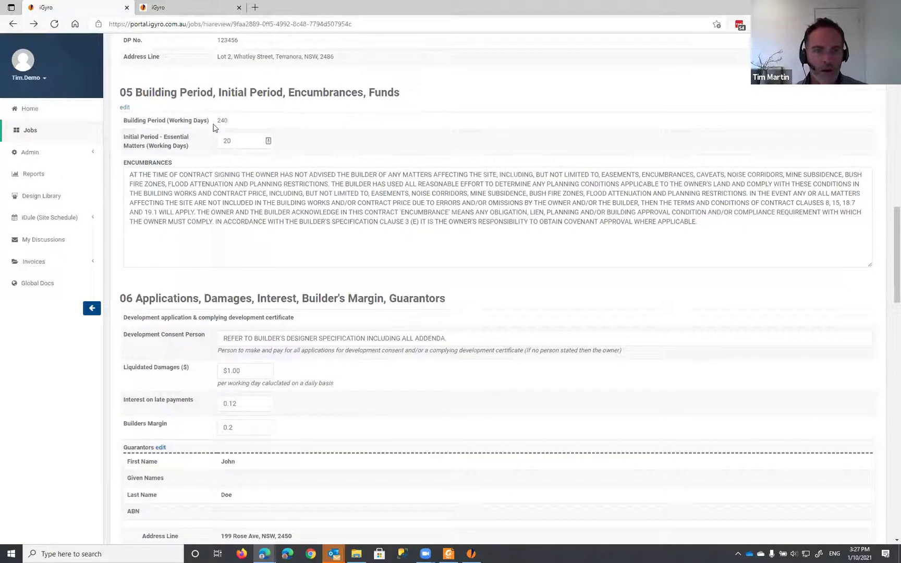
scroll(216, 133, down, 1)
scroll(313, 172, down, 2)
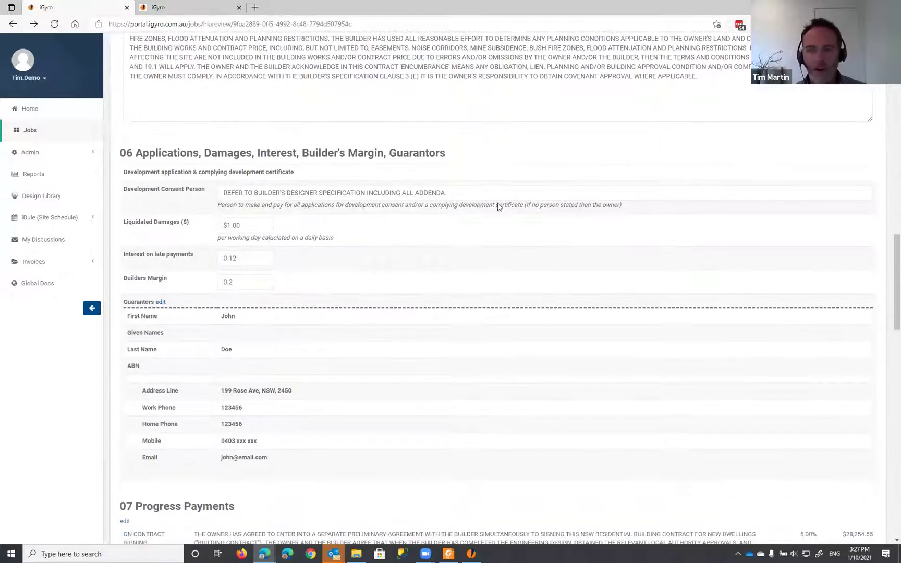
scroll(316, 194, down, 2)
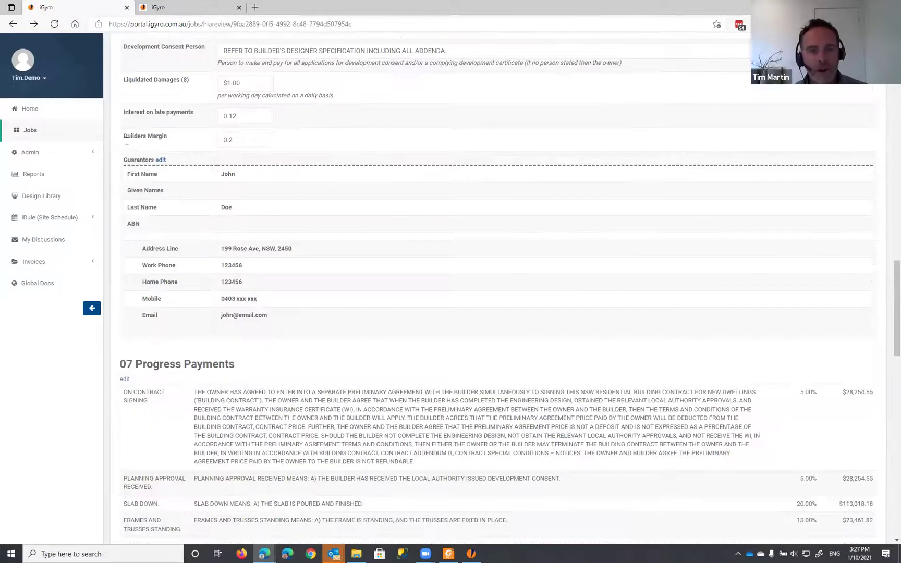
scroll(207, 149, down, 4)
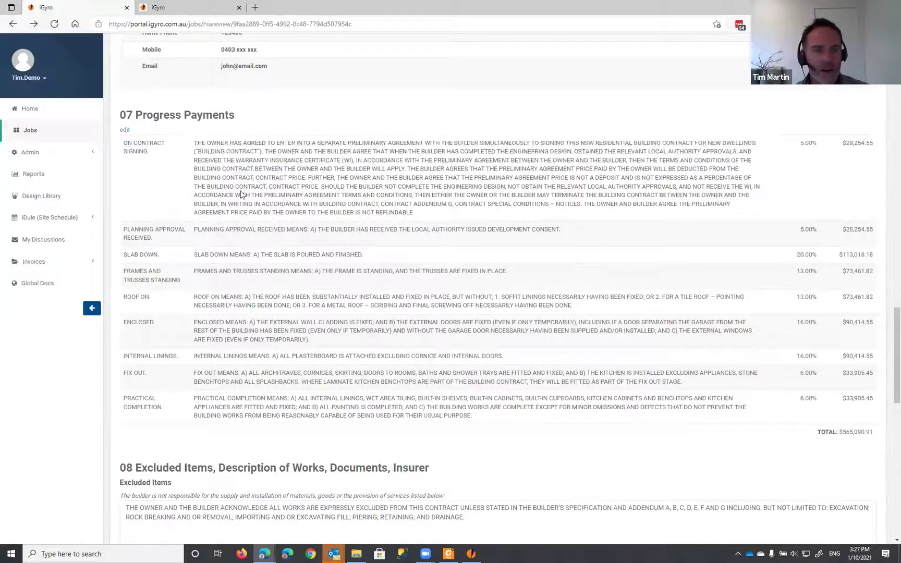
drag(124, 143, 154, 157)
click(155, 158)
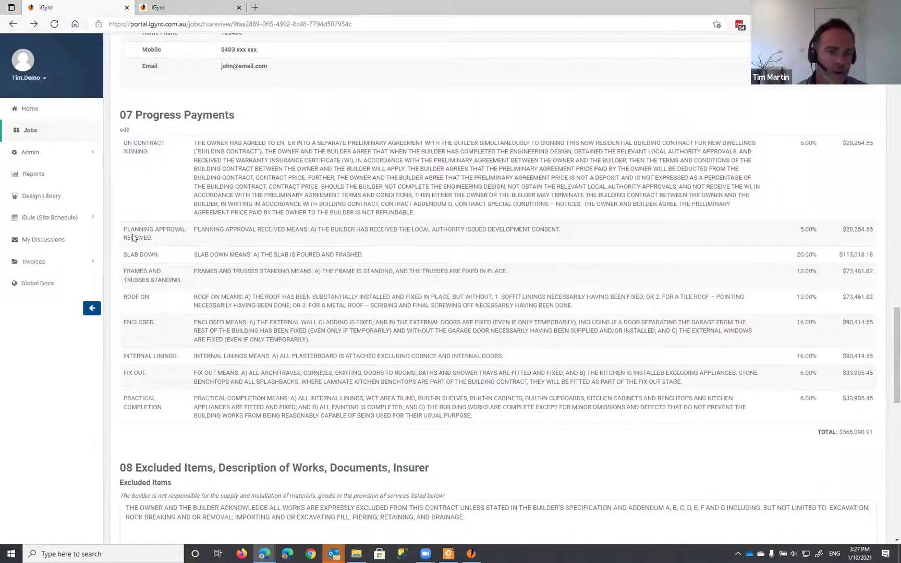
drag(159, 233, 124, 272)
click(154, 253)
click(137, 272)
click(455, 324)
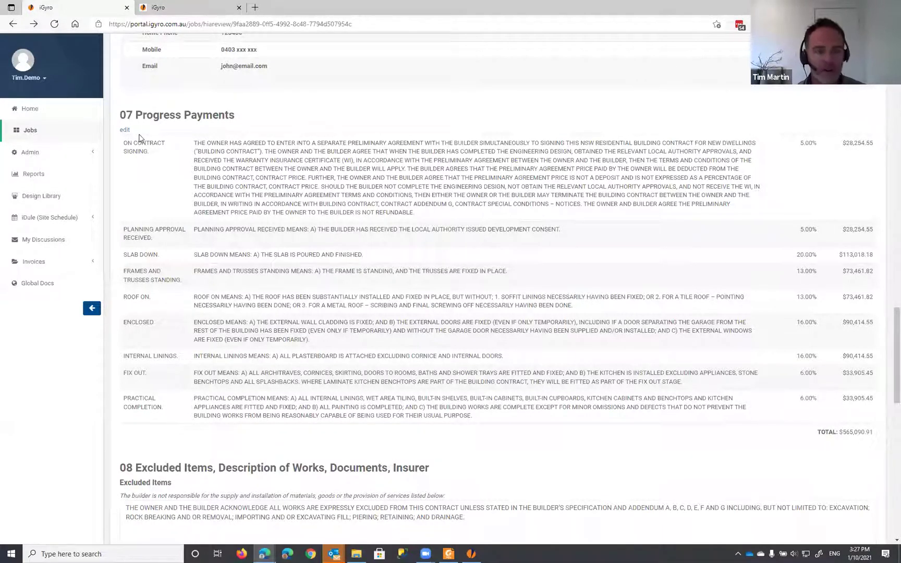
Delete the suspended-floor and double-story entries from the Description of Work, keeping only the single-story, slab on ground description
scroll(301, 162, down, 2)
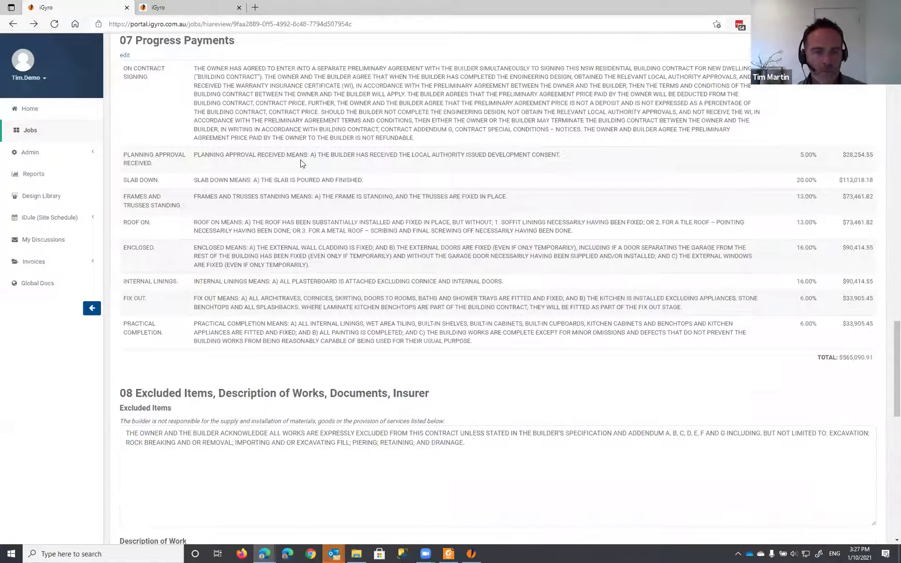
scroll(223, 135, down, 5)
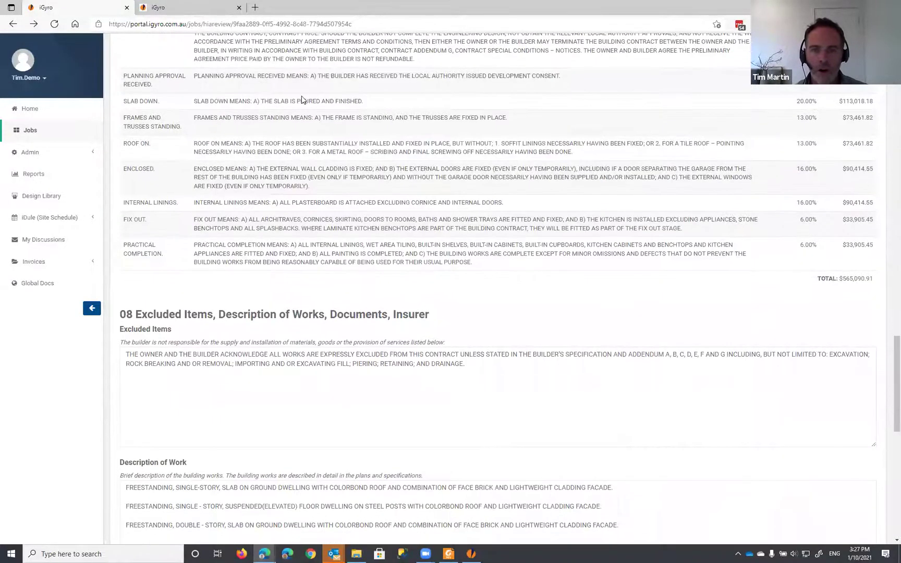
scroll(161, 242, down, 1)
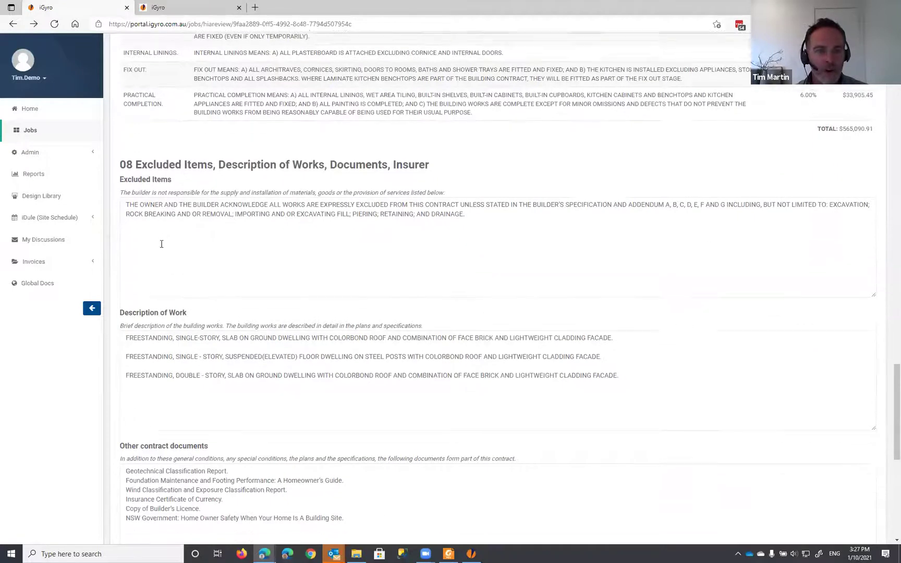
scroll(123, 231, down, 2)
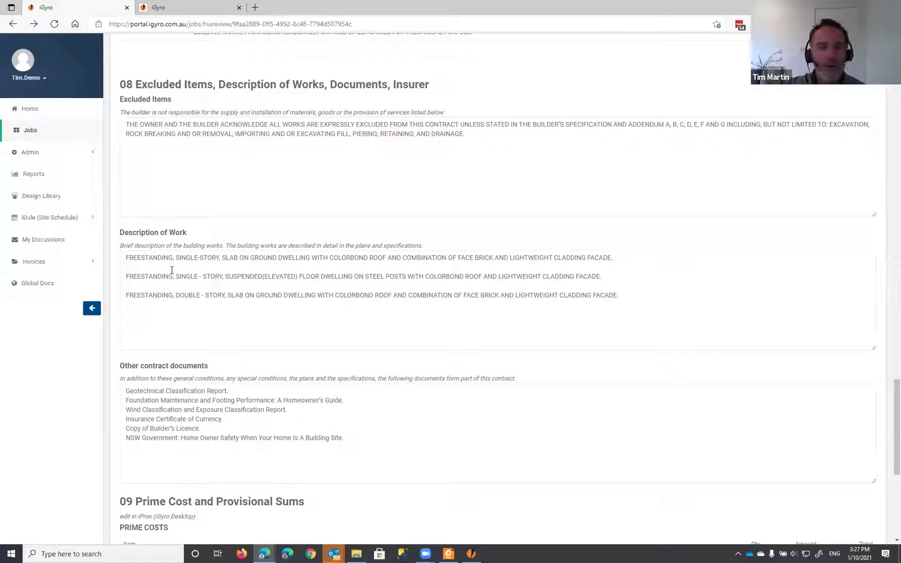
click(126, 257)
drag(154, 258, 111, 278)
key(BackSpace)
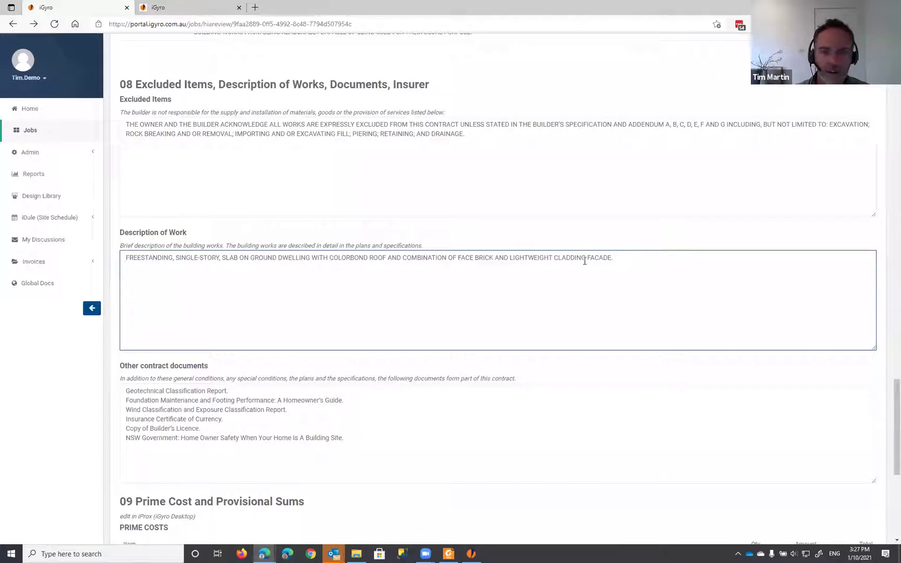
click(614, 258)
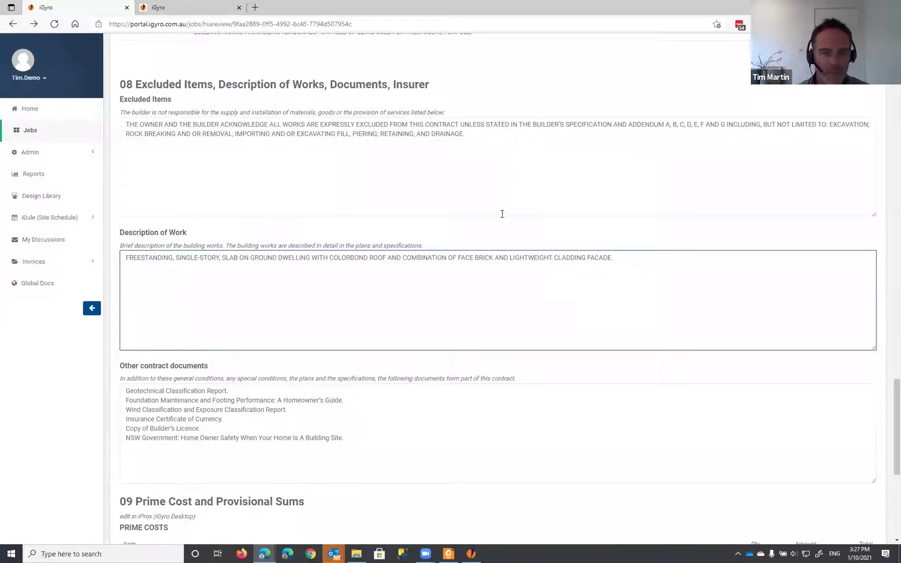
Review the Other contract documents list, from the Geotechnical Classification Report to the NSW Government home owner safety guide
scroll(306, 190, down, 4)
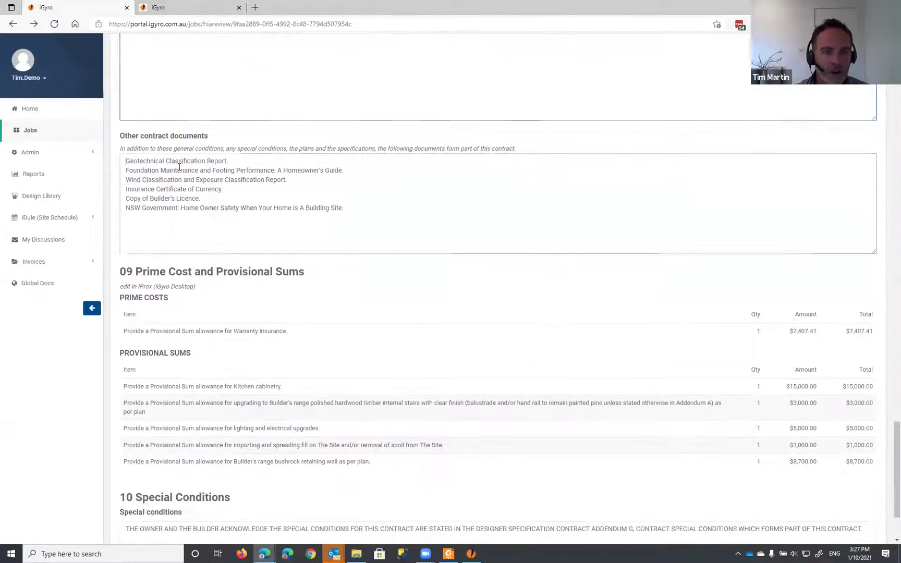
drag(127, 161, 369, 207)
click(376, 210)
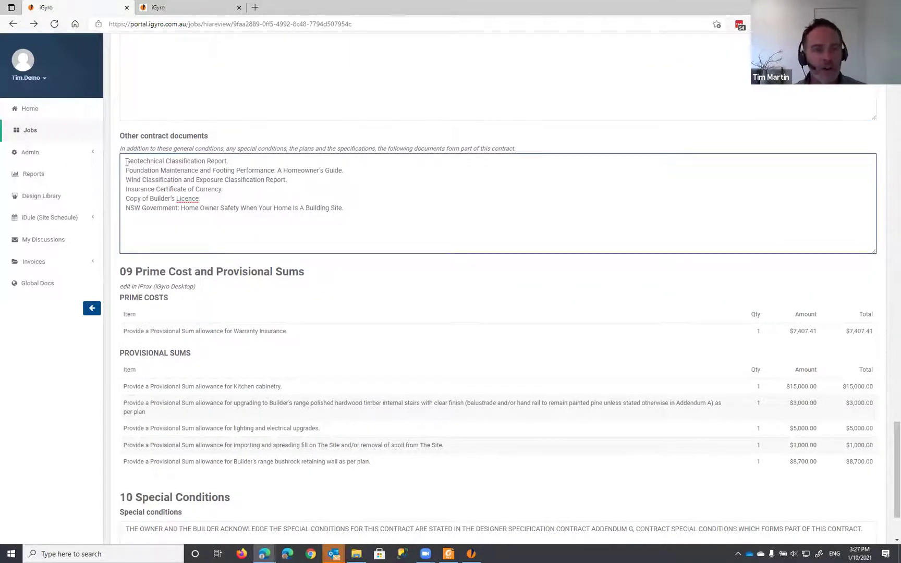
drag(127, 162, 352, 205)
click(358, 211)
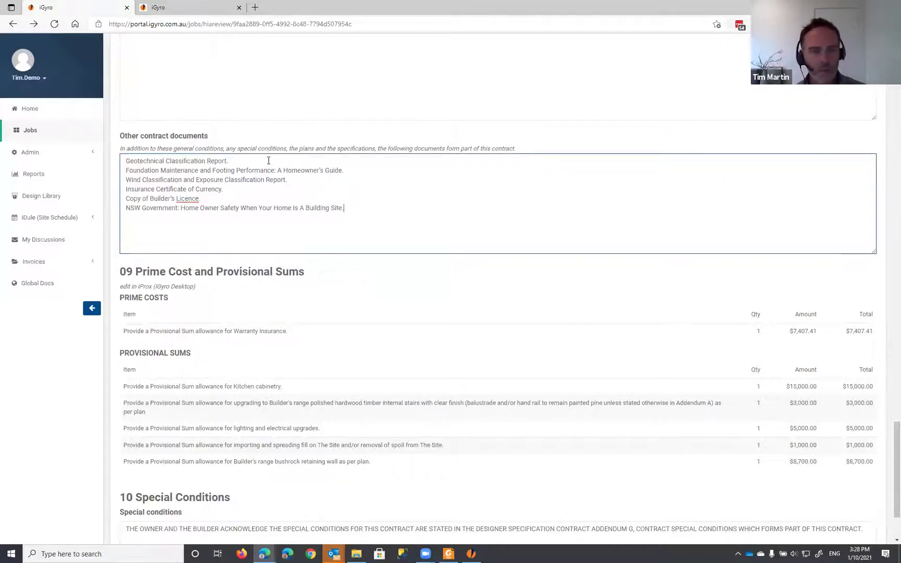
Review the Prime Cost and Provisional Sums section and highlight "Provisional Sum" in the Warranty Insurance item under Prime Costs
scroll(269, 161, down, 2)
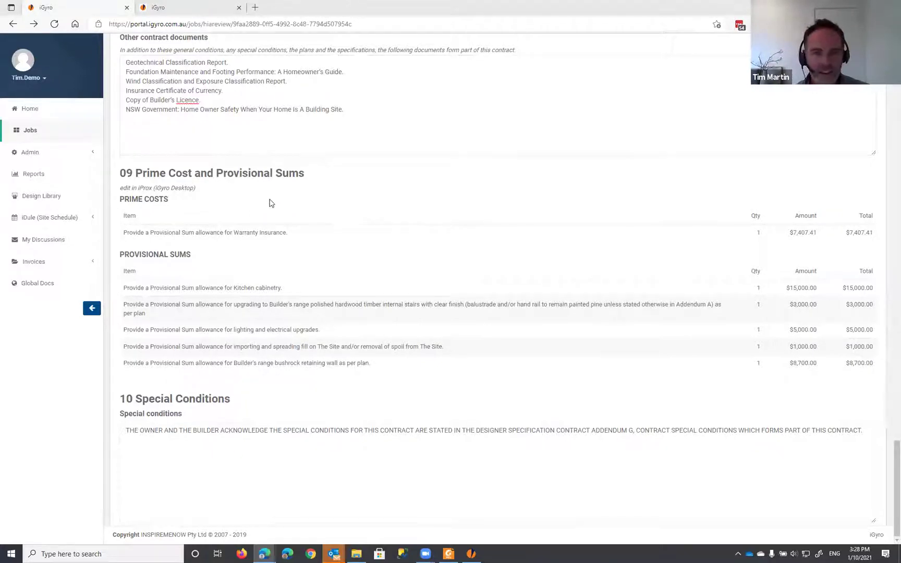
drag(128, 173, 292, 173)
click(152, 173)
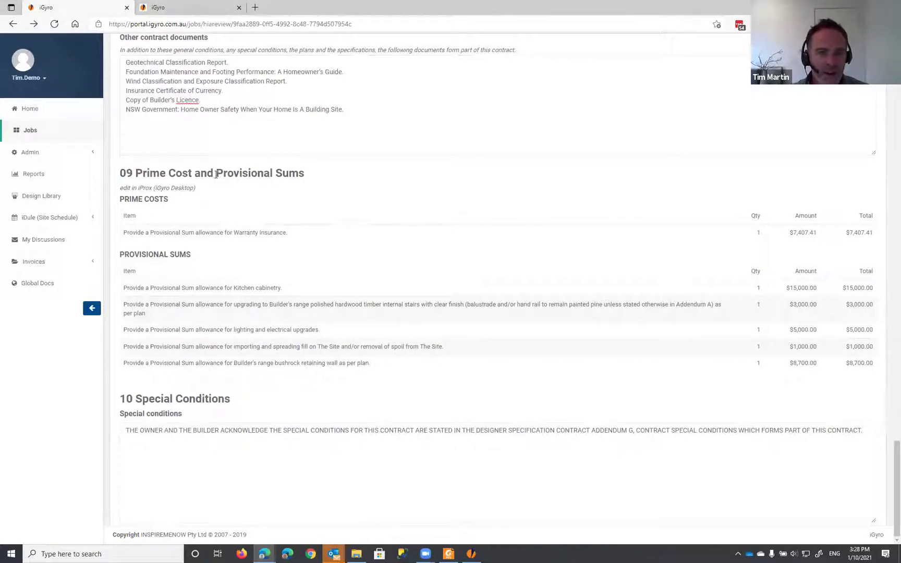
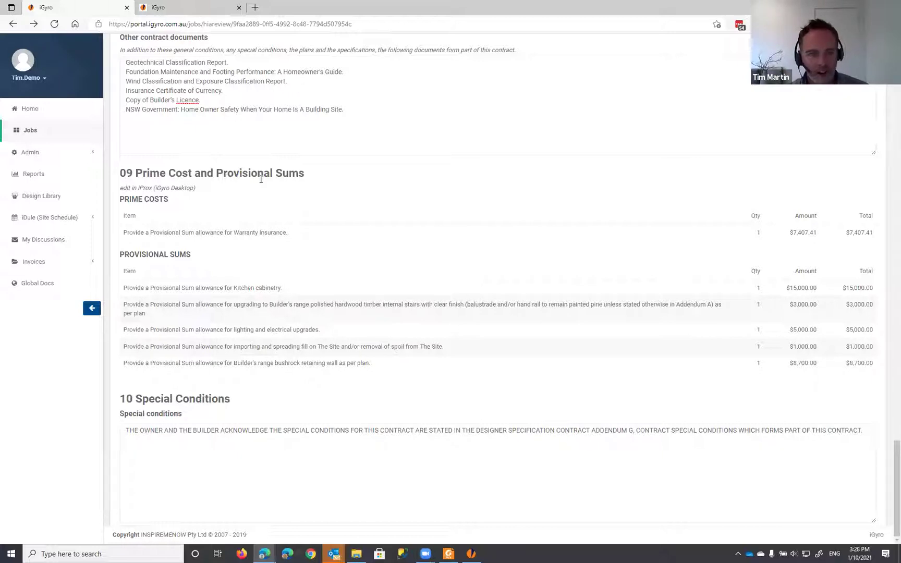
double_click(151, 233)
click(211, 260)
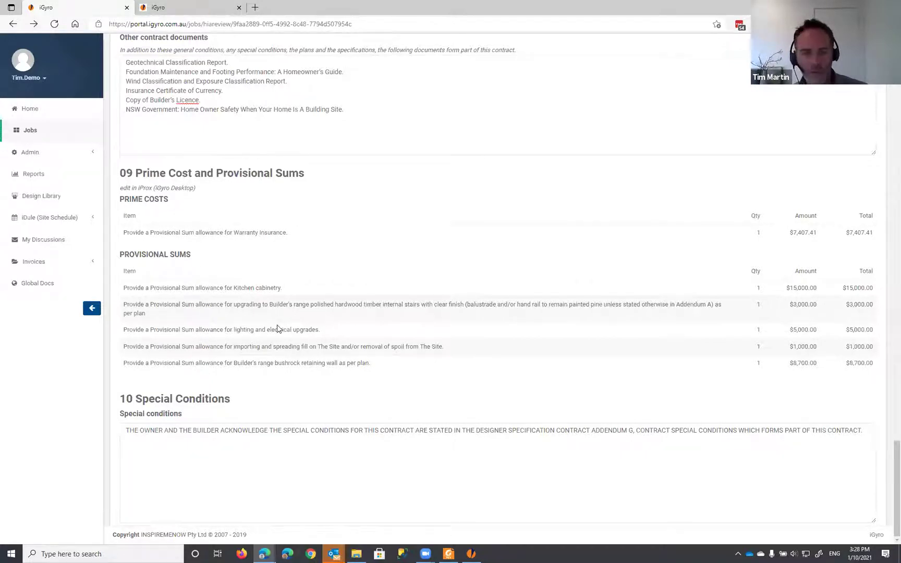
drag(149, 232, 198, 231)
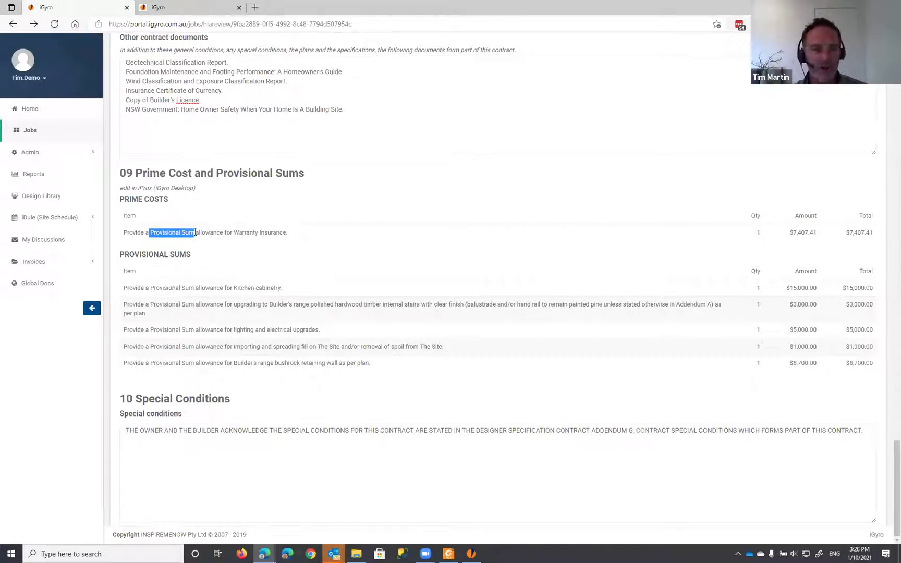
Check the "Provisional Sum" wording in the Warranty Insurance item and the section's "edit in iProx (iGyro Desktop)" note
click(181, 234)
drag(150, 233, 196, 230)
click(273, 231)
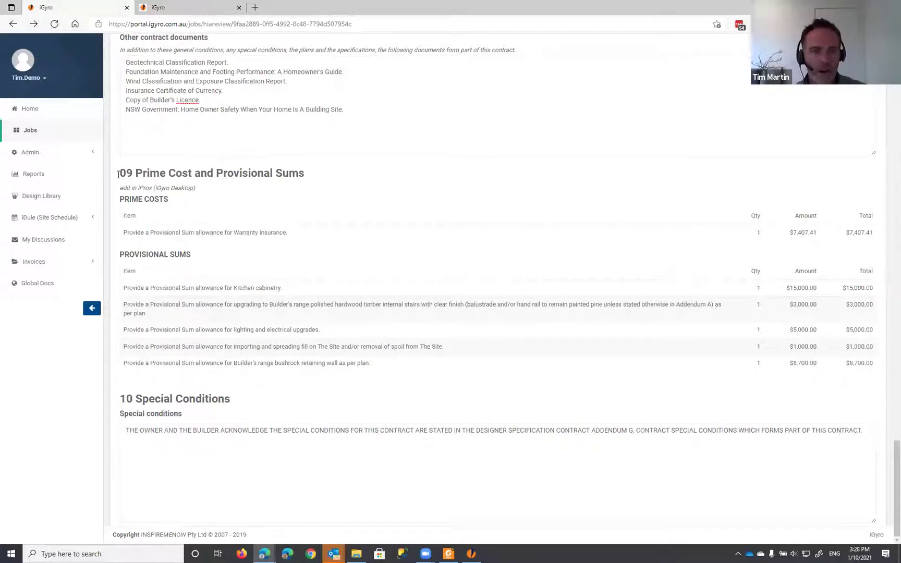
drag(119, 188, 201, 194)
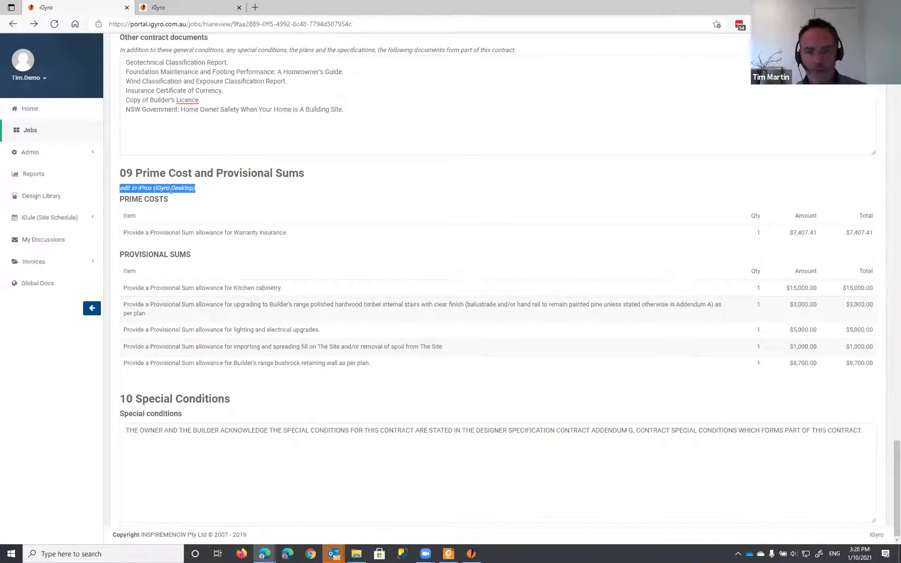
click(232, 190)
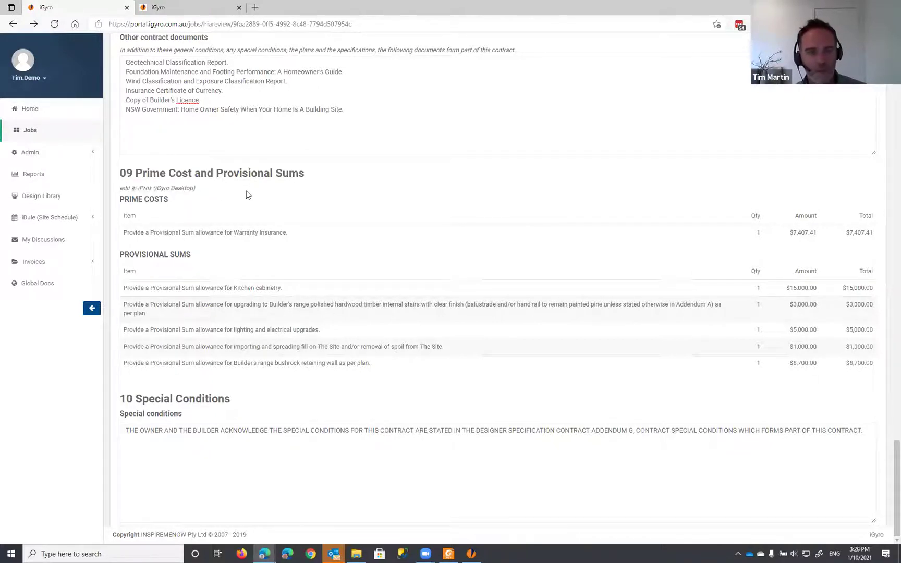
Examine the Special Conditions clause referring to Addendum G, and go back over the contract sections up to HIA Tools
click(194, 434)
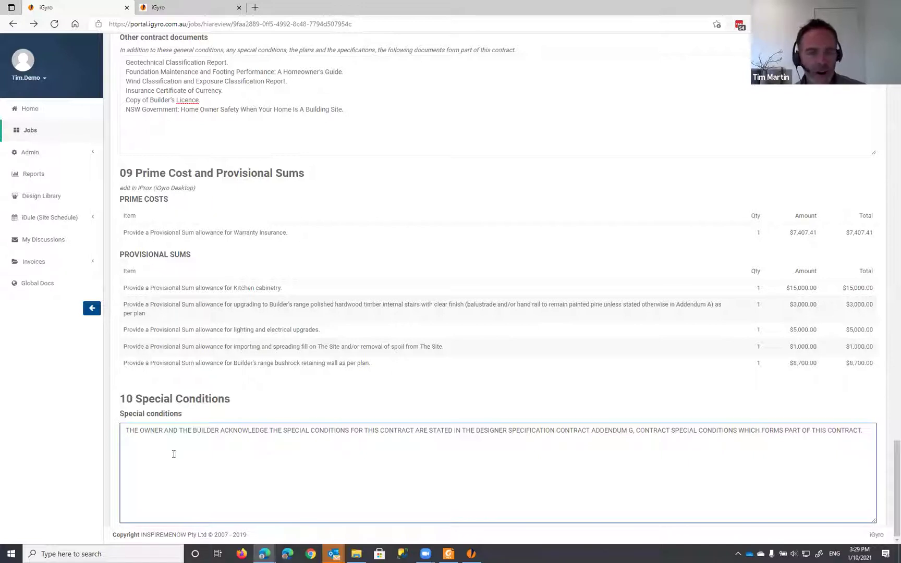
click(203, 430)
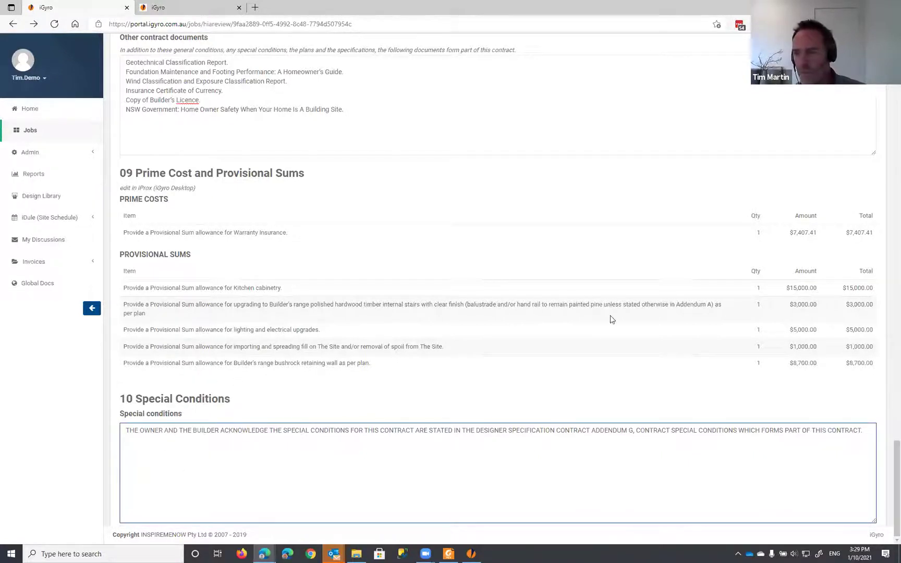
scroll(796, 347, up, 10)
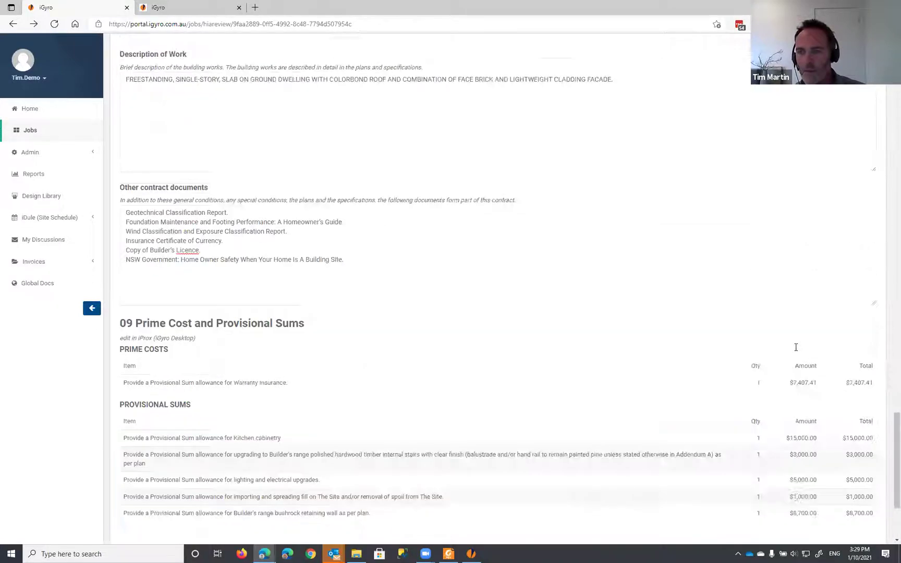
scroll(796, 348, up, 5)
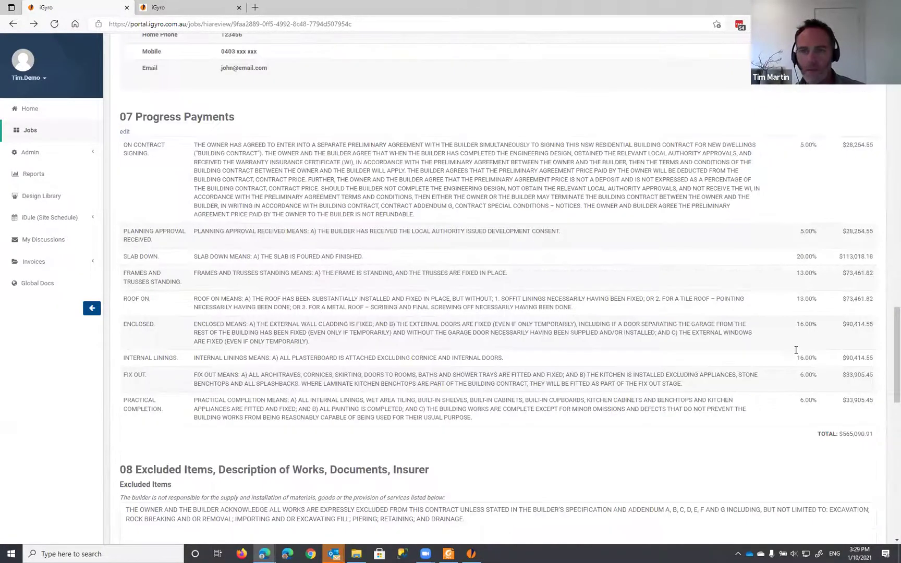
scroll(539, 312, up, 5)
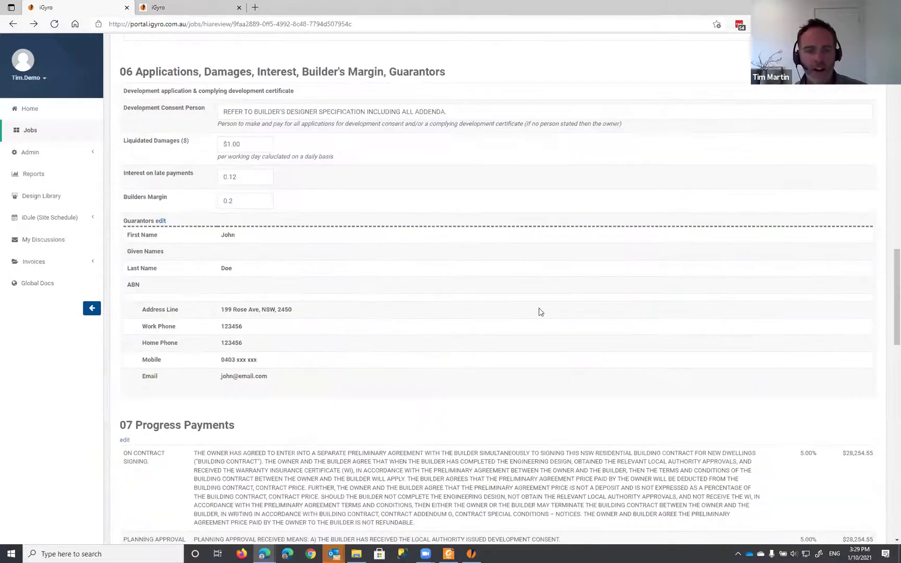
scroll(854, 157, up, 15)
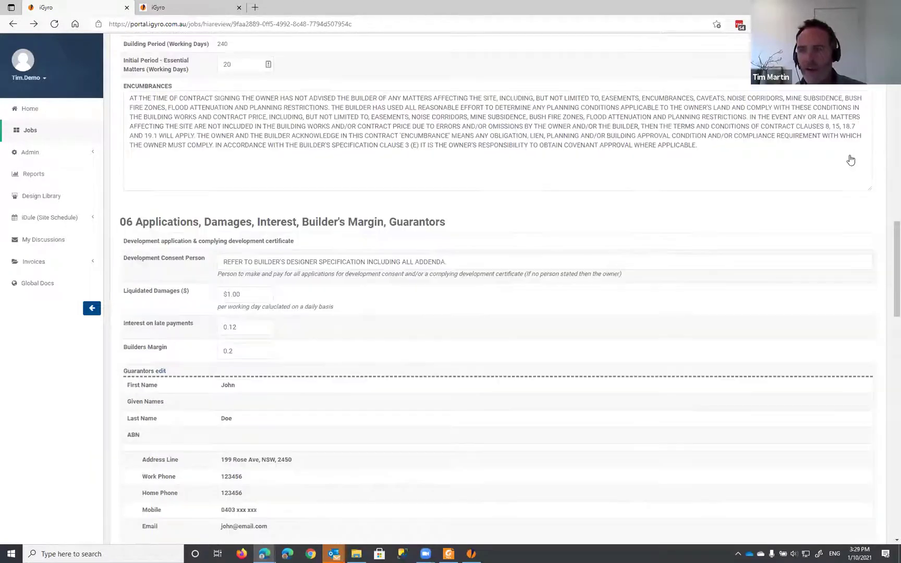
scroll(723, 194, up, 3)
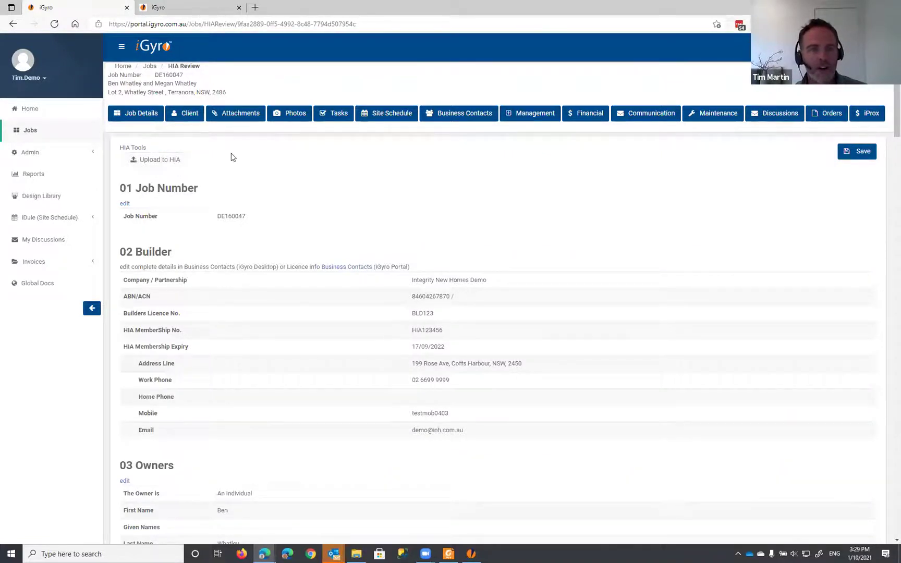
Open the HIA connection in the admin Group Settings and disconnect the HIA account
click(38, 154)
click(41, 174)
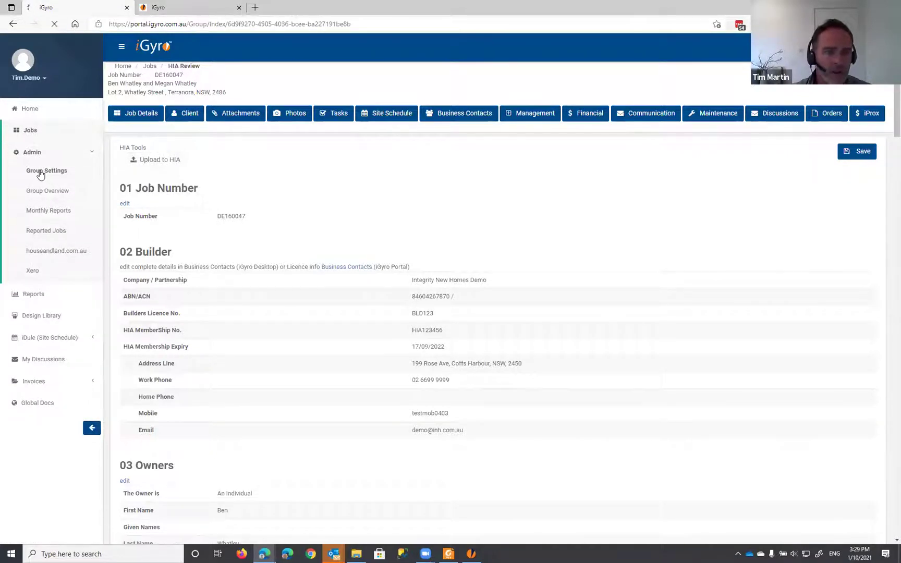
click(389, 84)
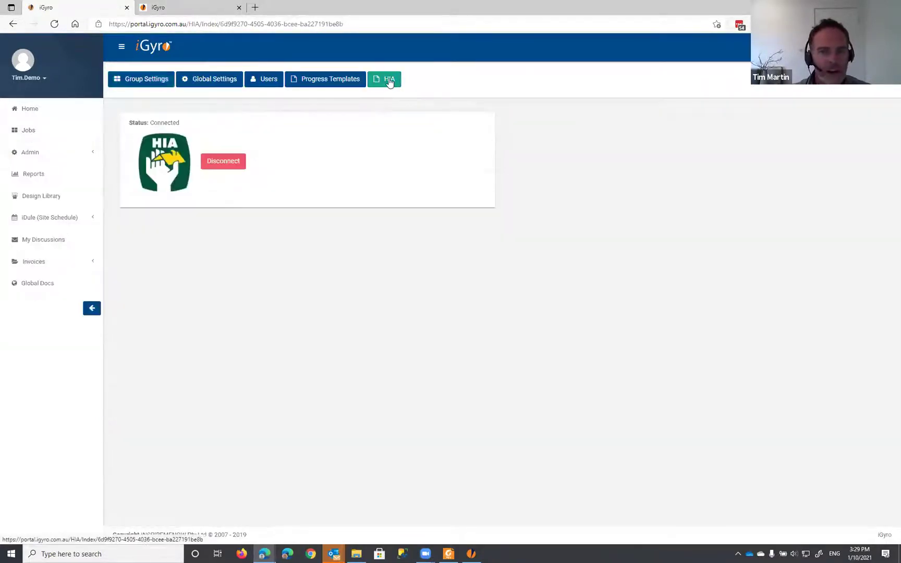
click(224, 162)
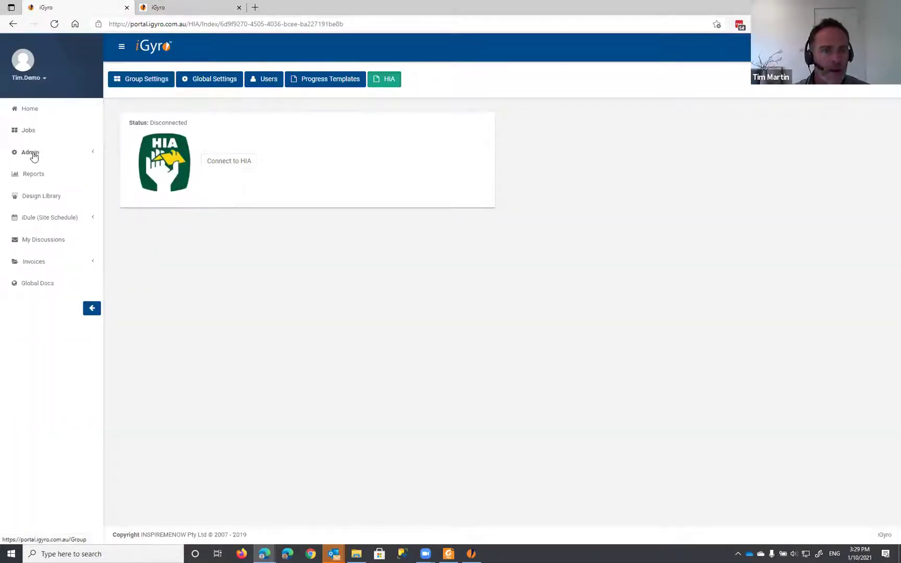
Return to the job's HIA Review page and reload it to check its HIA connection status
click(13, 25)
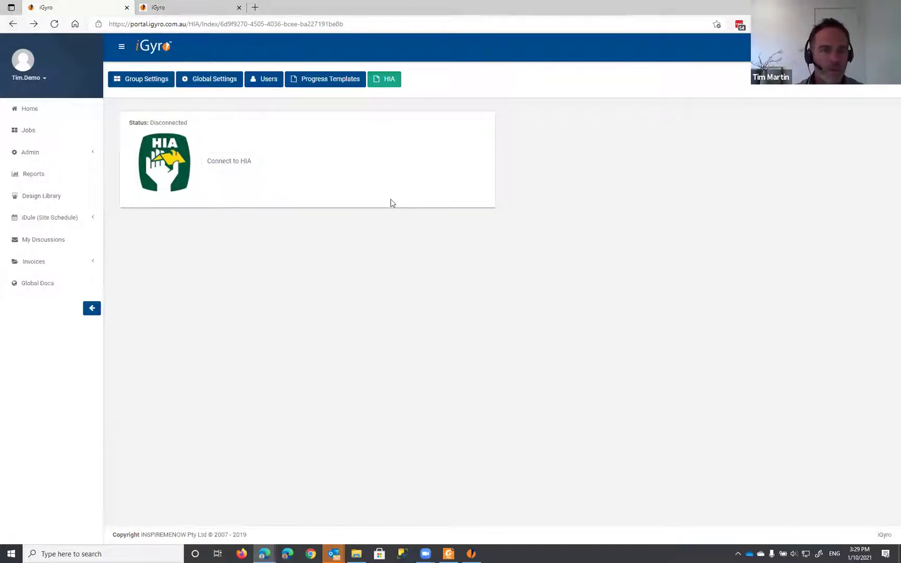
click(13, 25)
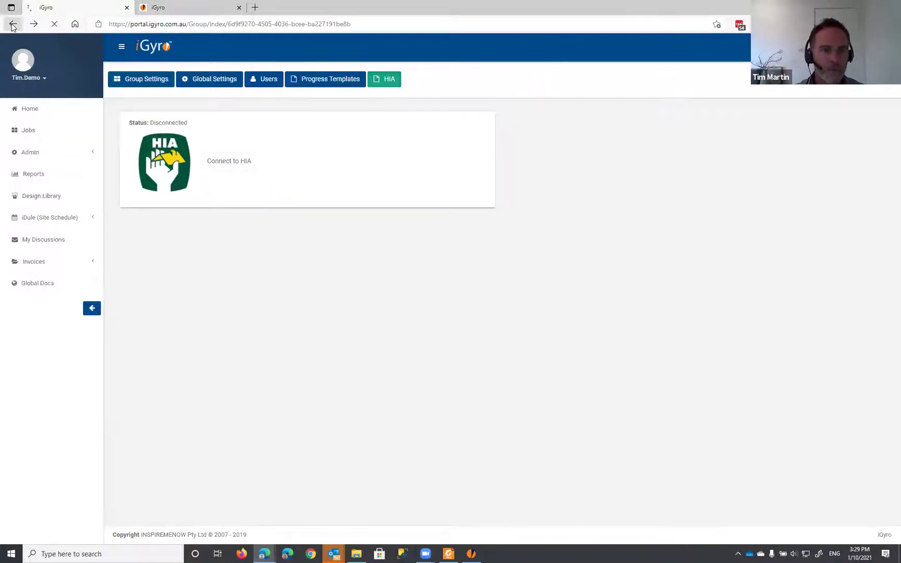
click(13, 25)
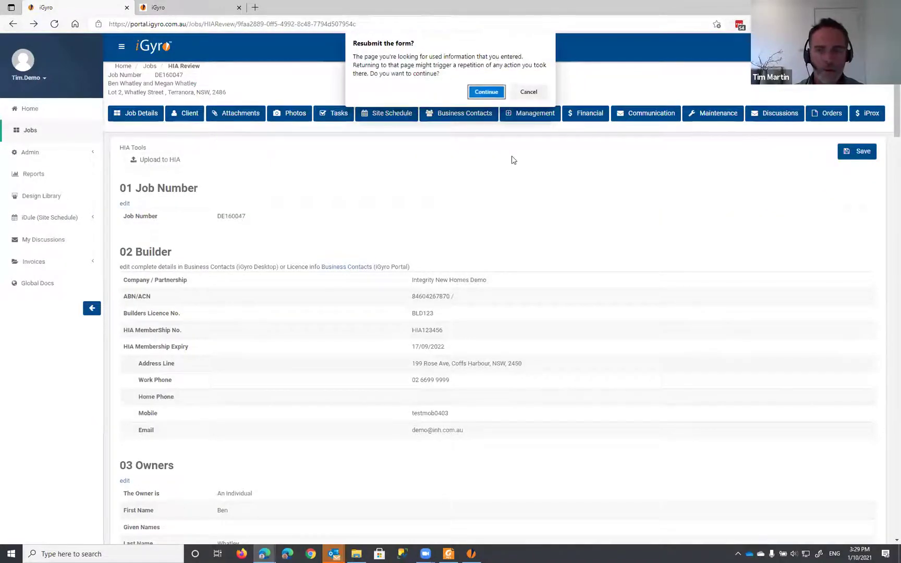
click(219, 25)
key(Return)
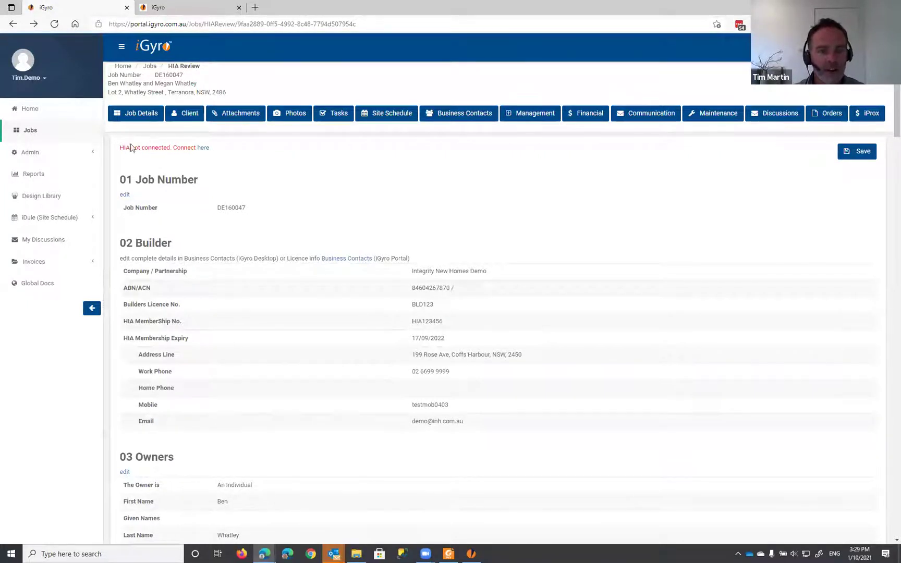
Reconnect the portal to HIA from the HIA Review page, logging in with the saved account e-mail and password
click(204, 149)
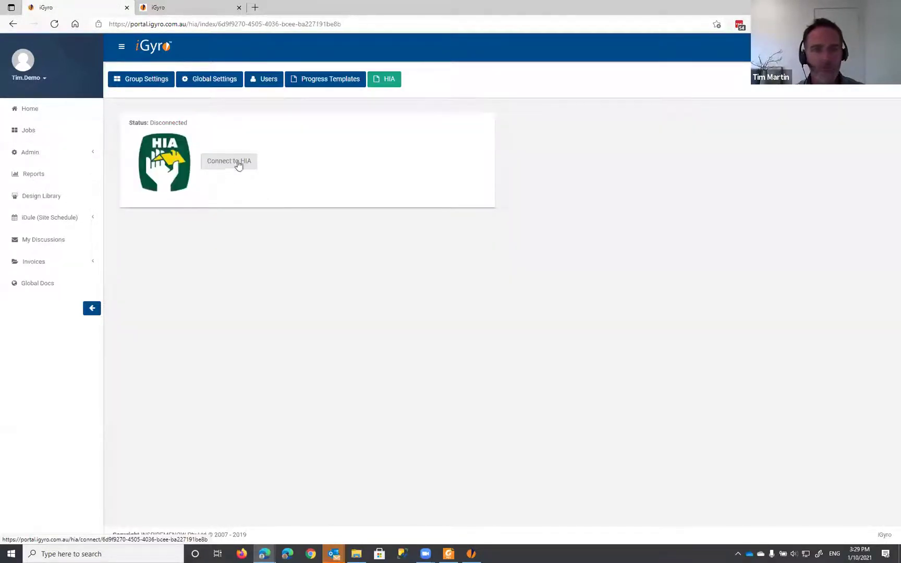
click(229, 164)
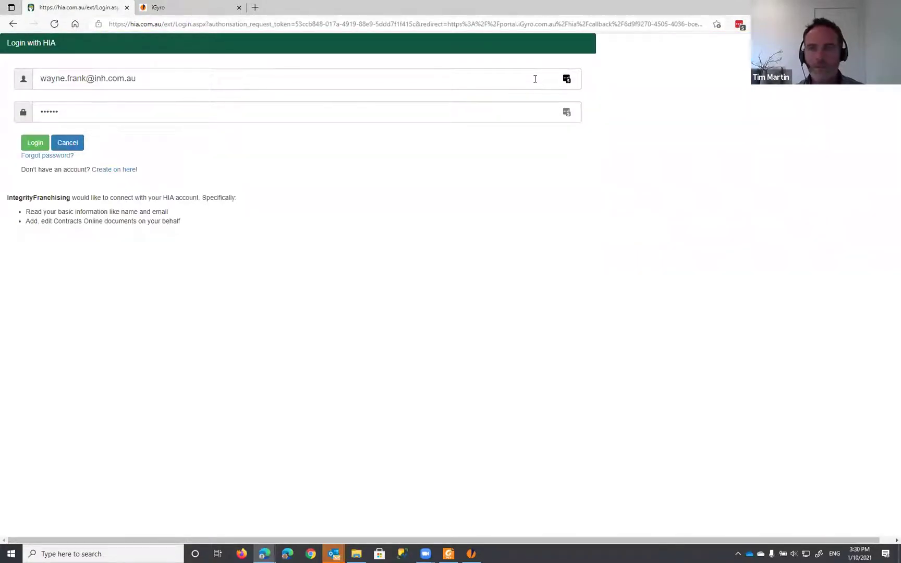
click(567, 79)
click(504, 146)
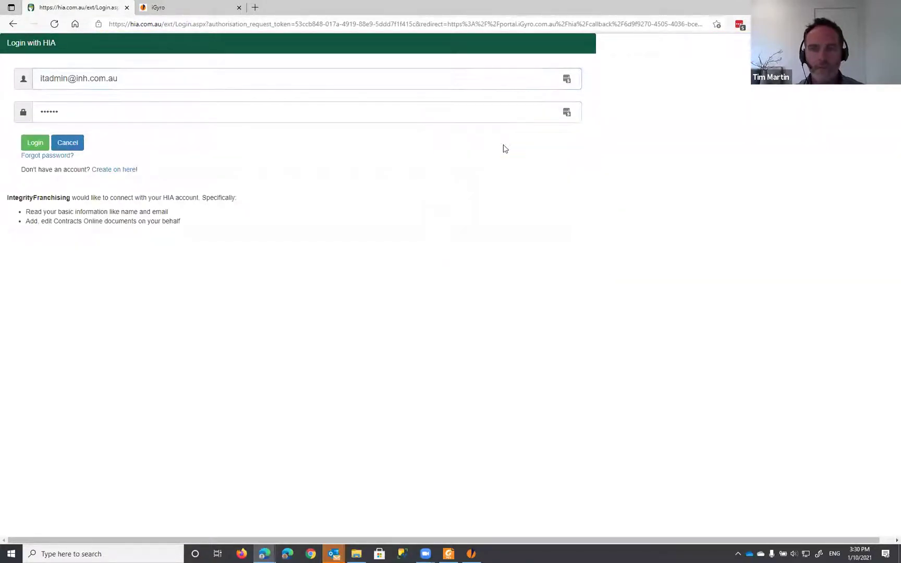
click(41, 144)
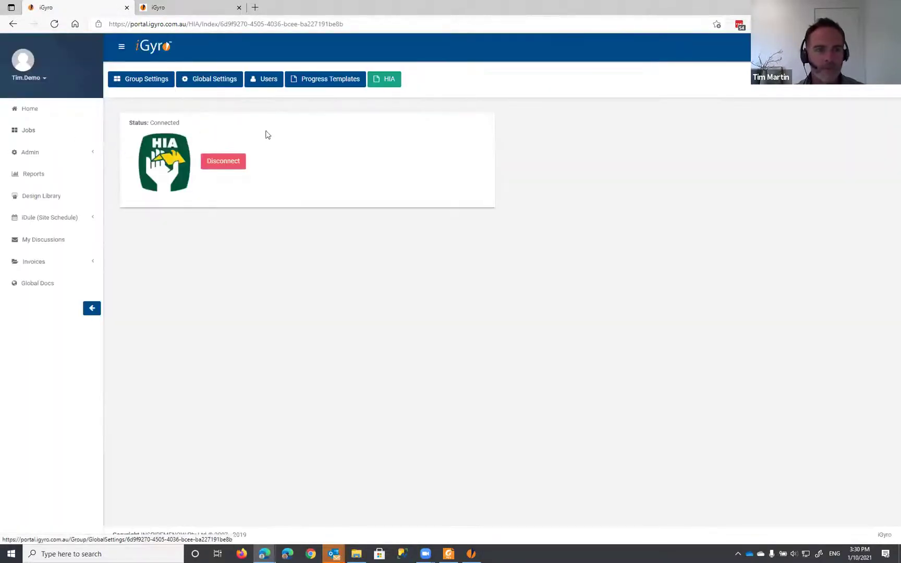
Reopen the job's HIA Contract review and upload its data to HIA
click(33, 133)
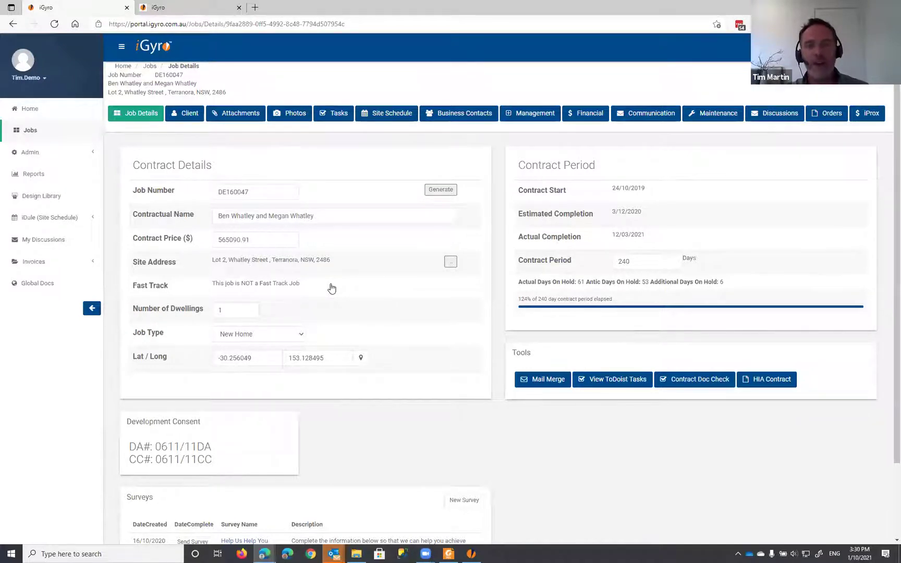
click(766, 383)
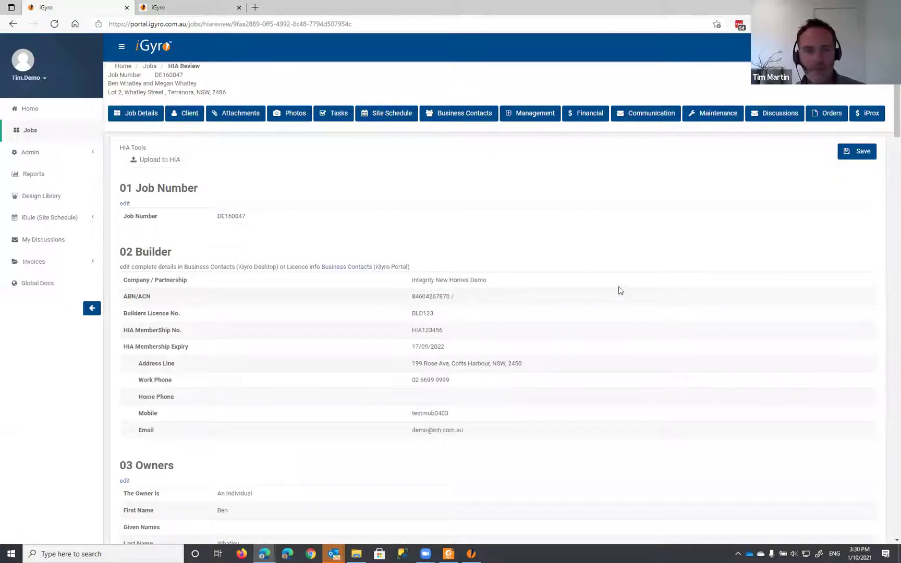
click(159, 161)
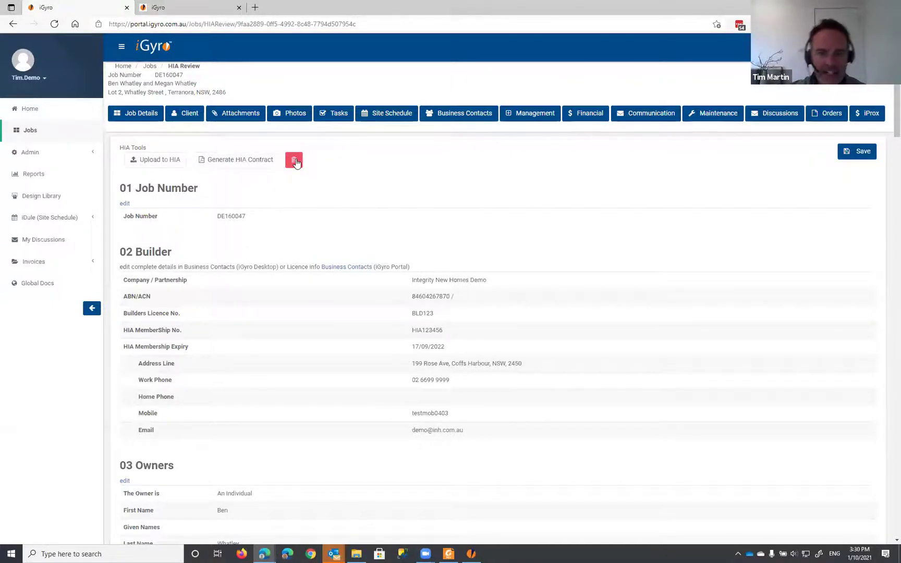
Generate the HIA contract with Finalise Contract set to No and Save directly to Job set to Yes
click(243, 161)
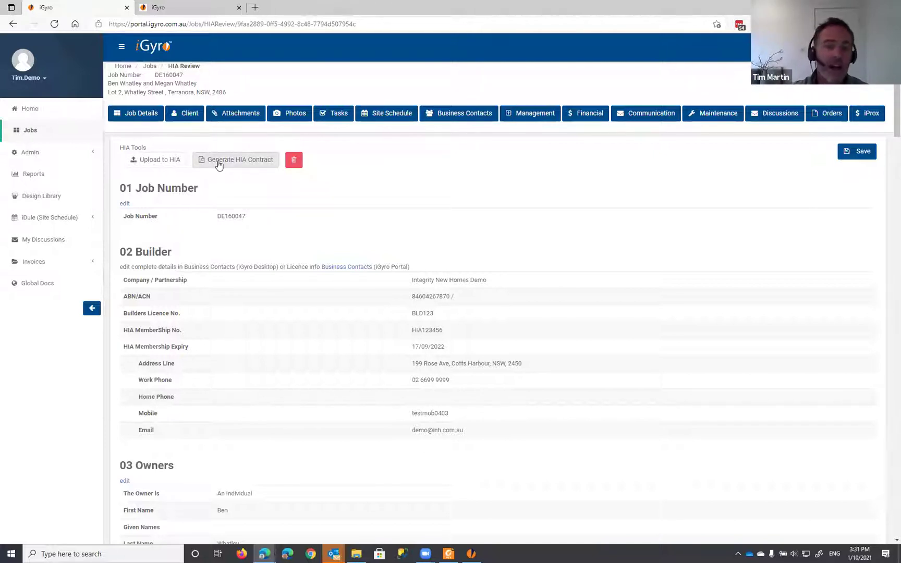
click(229, 162)
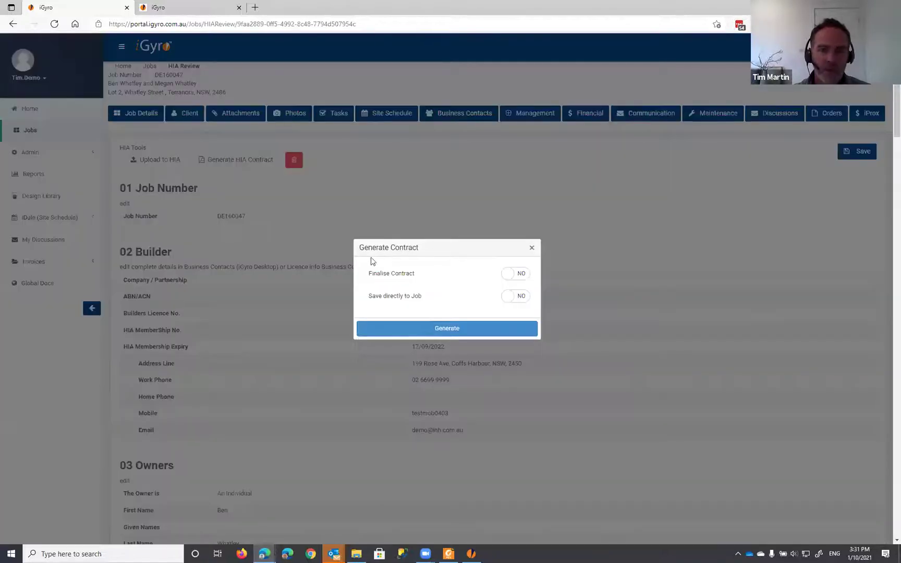
click(511, 296)
click(514, 296)
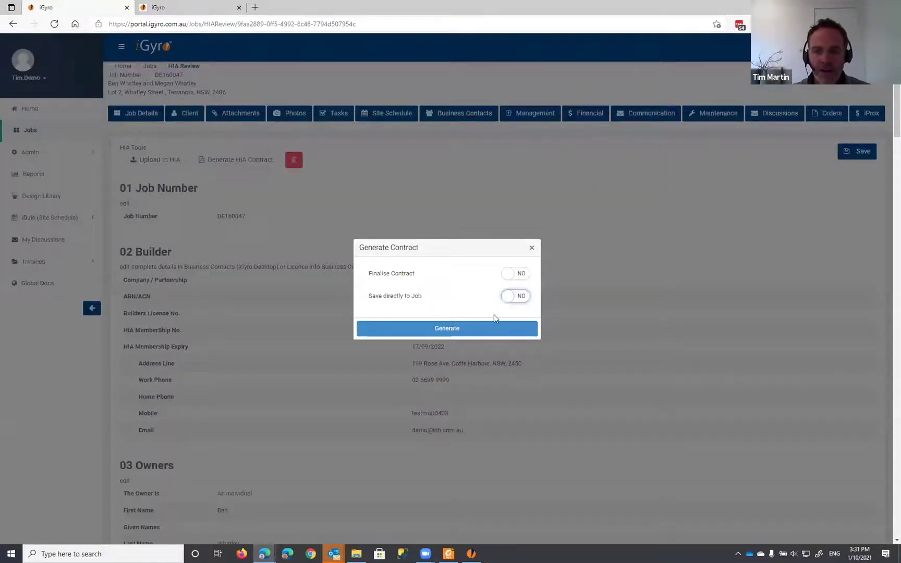
click(516, 301)
click(515, 299)
click(515, 300)
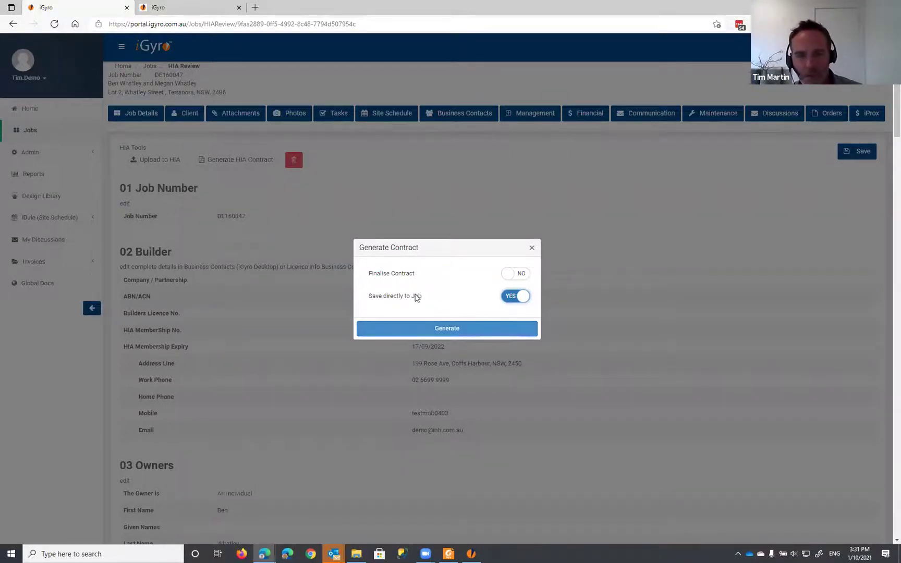
click(437, 335)
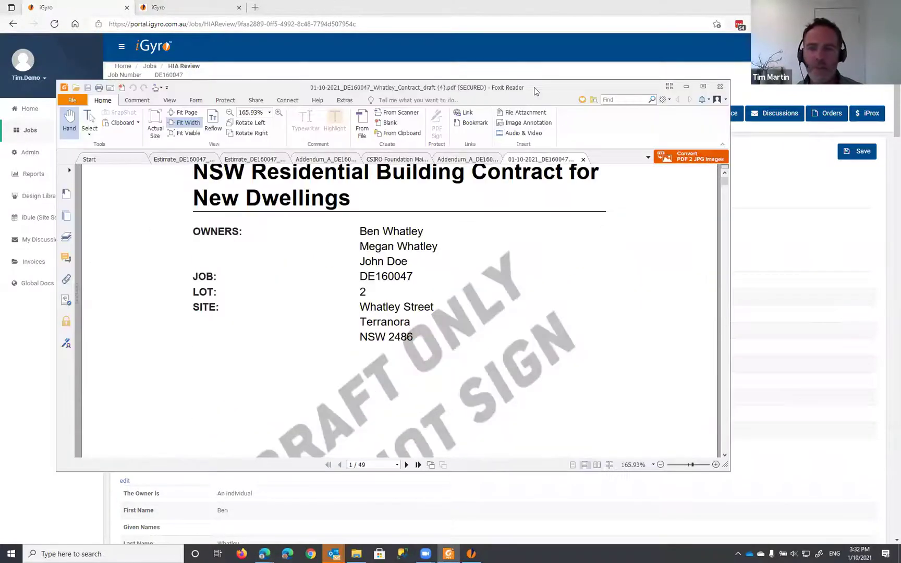
Maximize the draft contract PDF in Foxit Reader, look through its owner, builder and schedule pages, and return to the iGyro portal
double_click(535, 87)
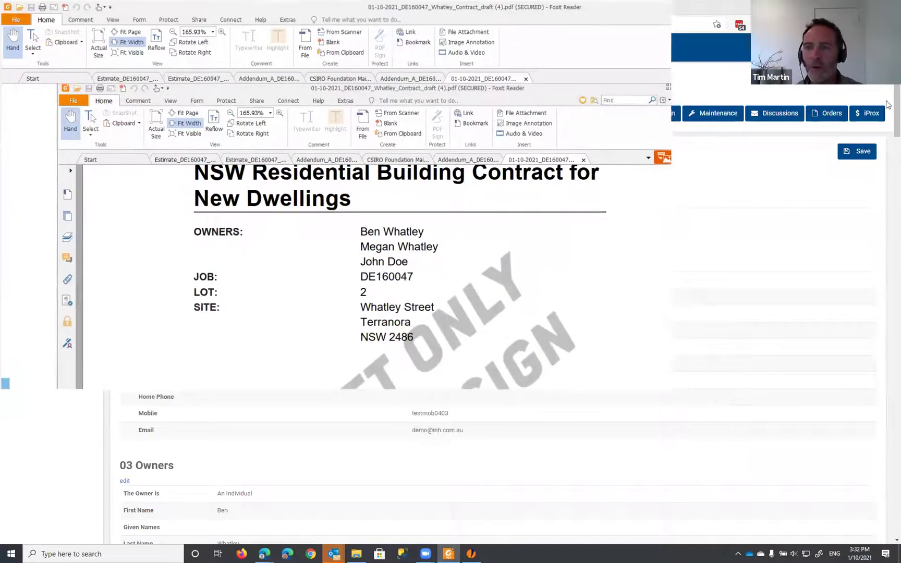
scroll(840, 199, down, 15)
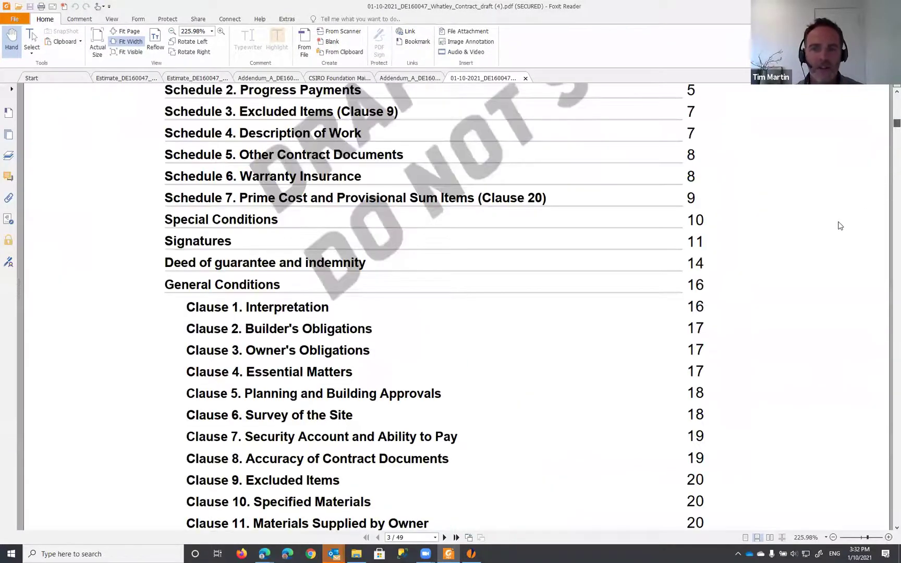
scroll(846, 274, down, 20)
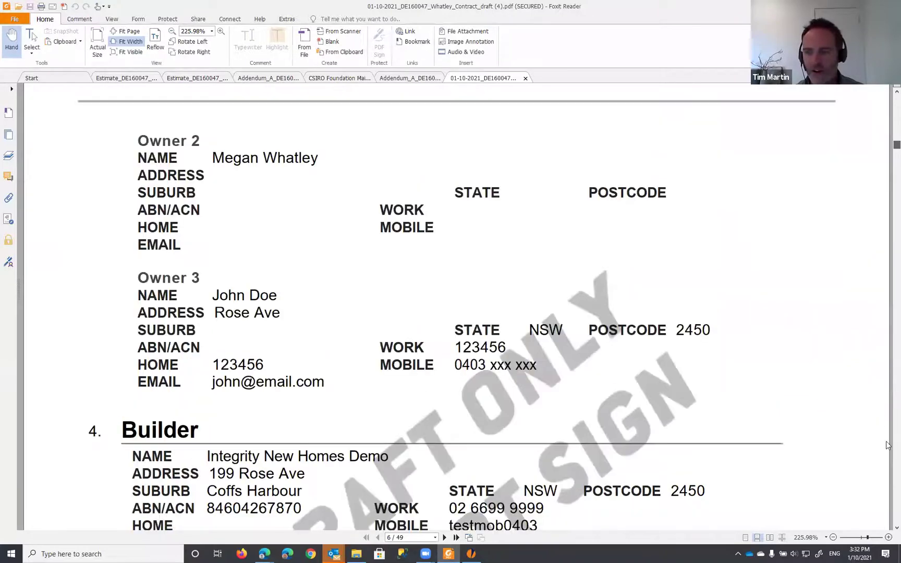
scroll(888, 482, down, 20)
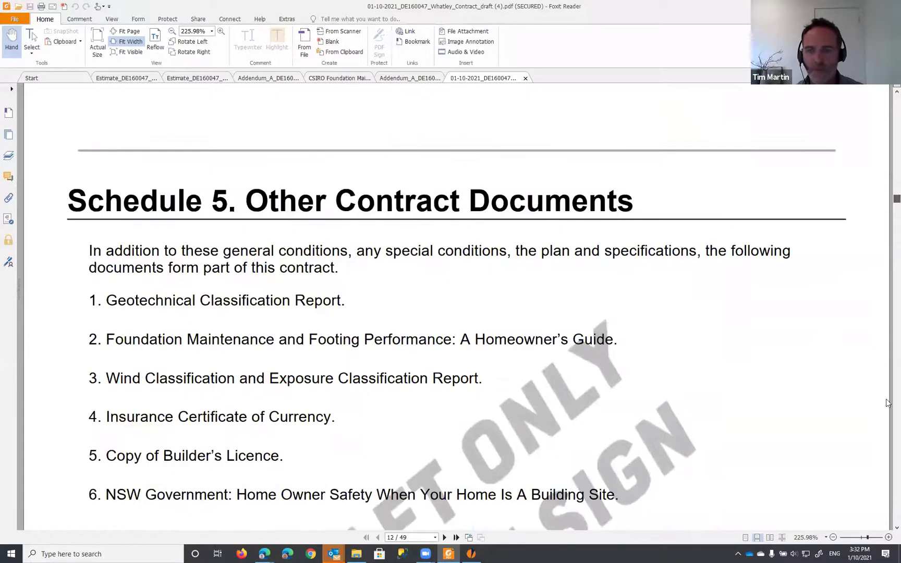
drag(897, 201, 897, 103)
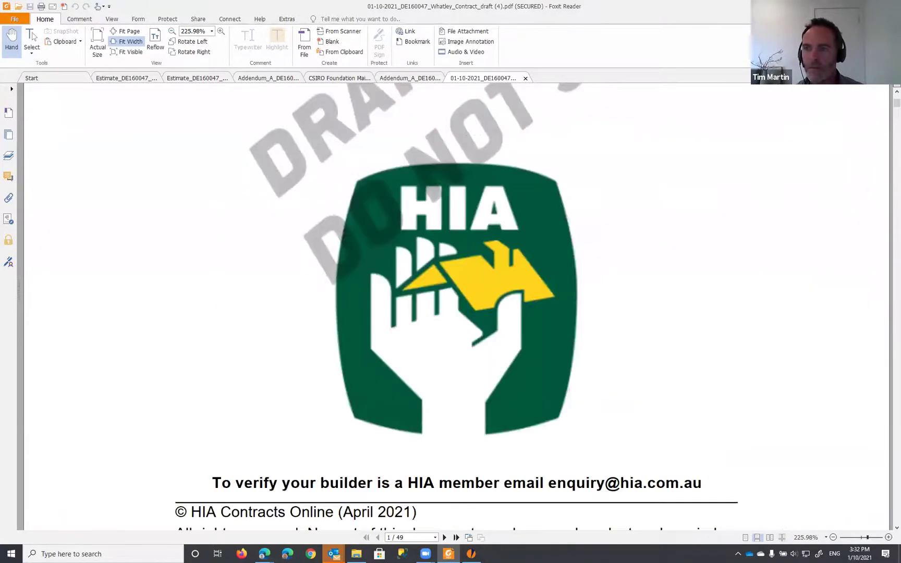
key(alt+Tab)
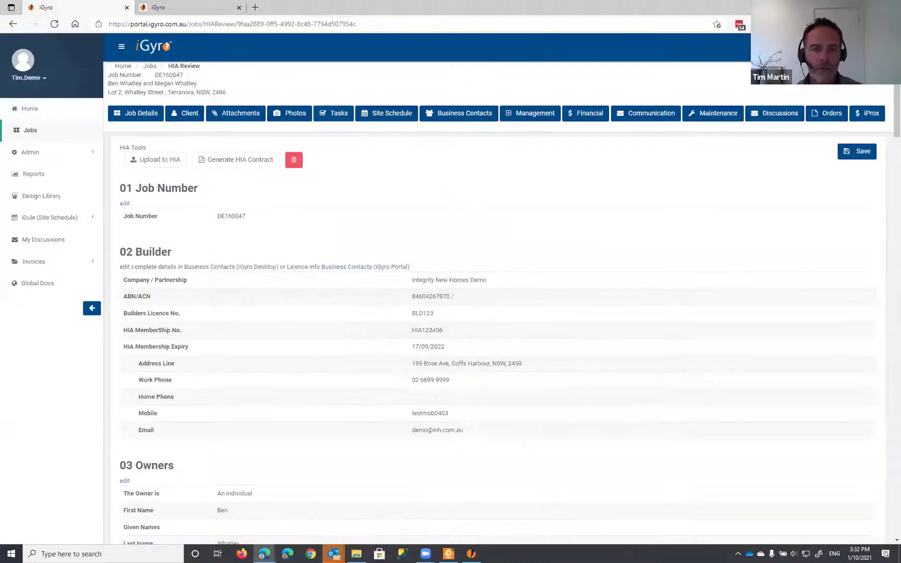
Look at the draft contract PDF in the job's Contracts attachments folder and return to the HIA Review page
click(242, 118)
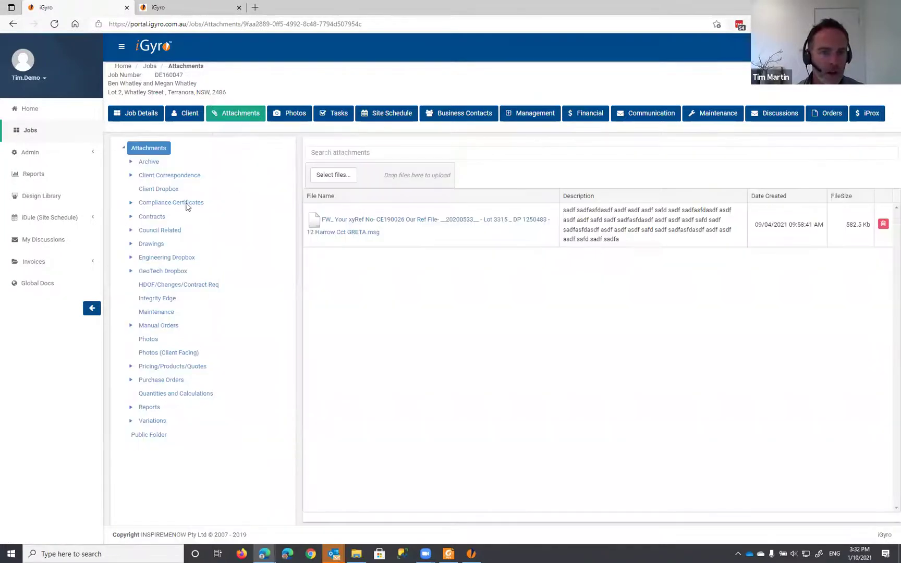
click(158, 218)
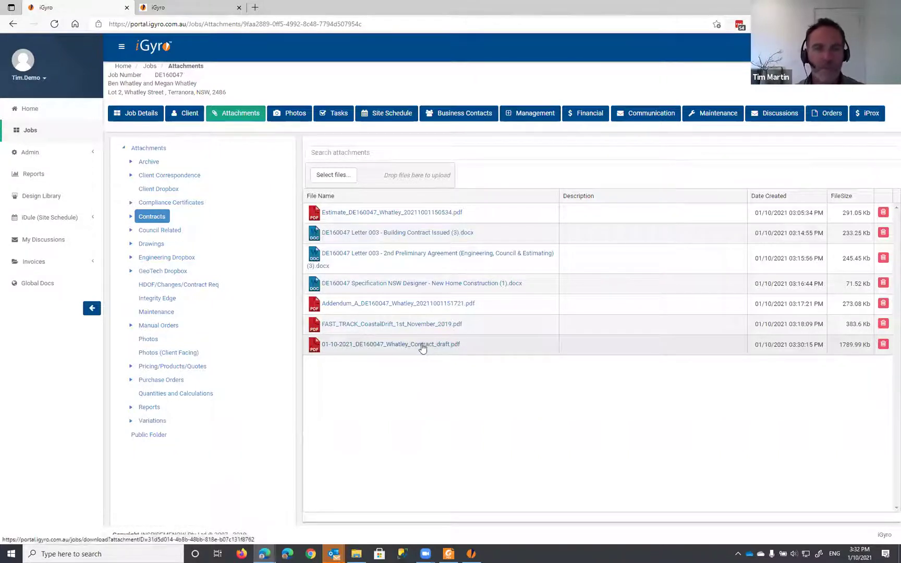
click(14, 25)
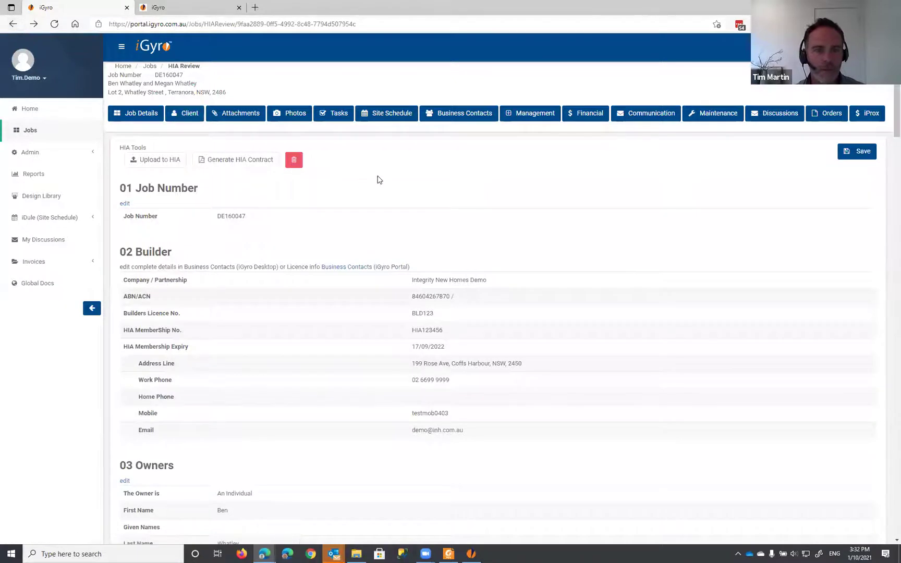
View the Generate Contract options, check the draft watermark on the PDF in Foxit Reader, and close the options without generating
click(228, 161)
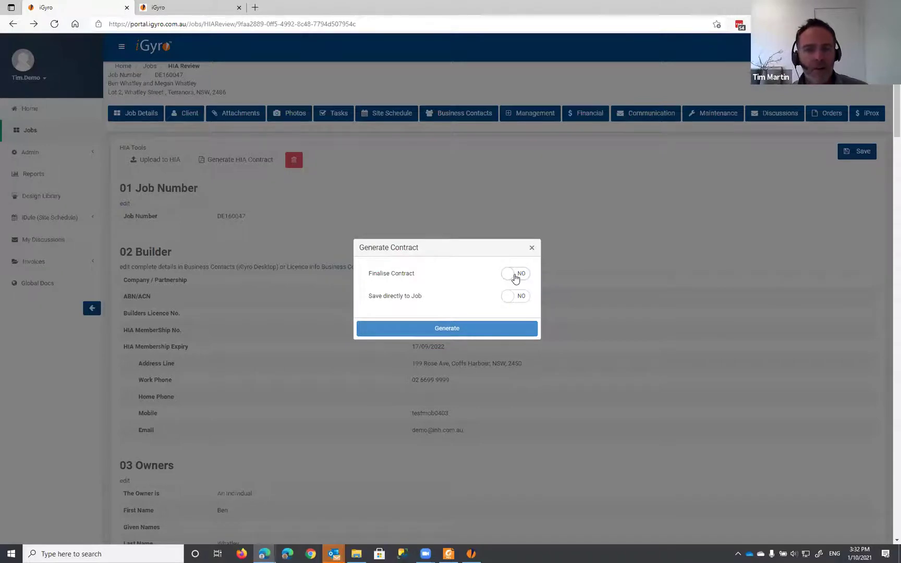
click(448, 553)
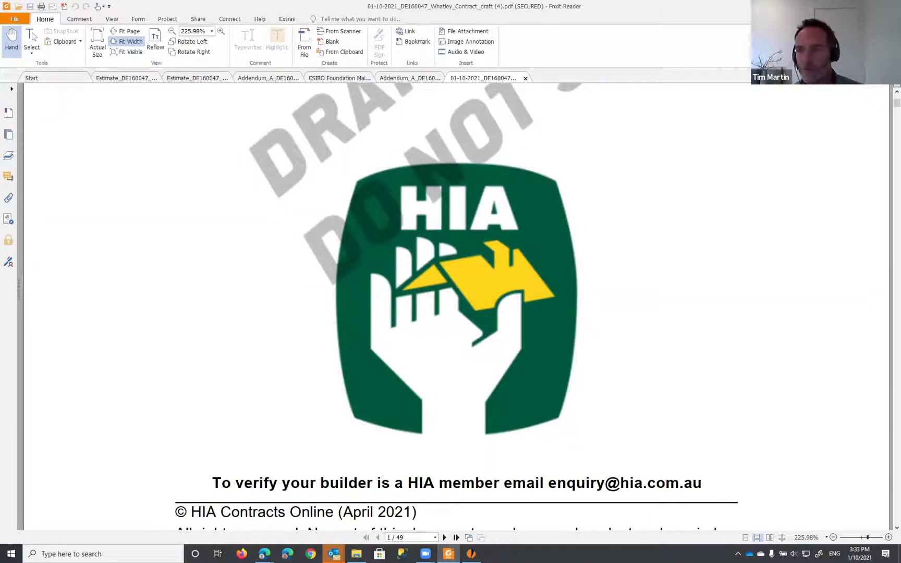
click(846, 6)
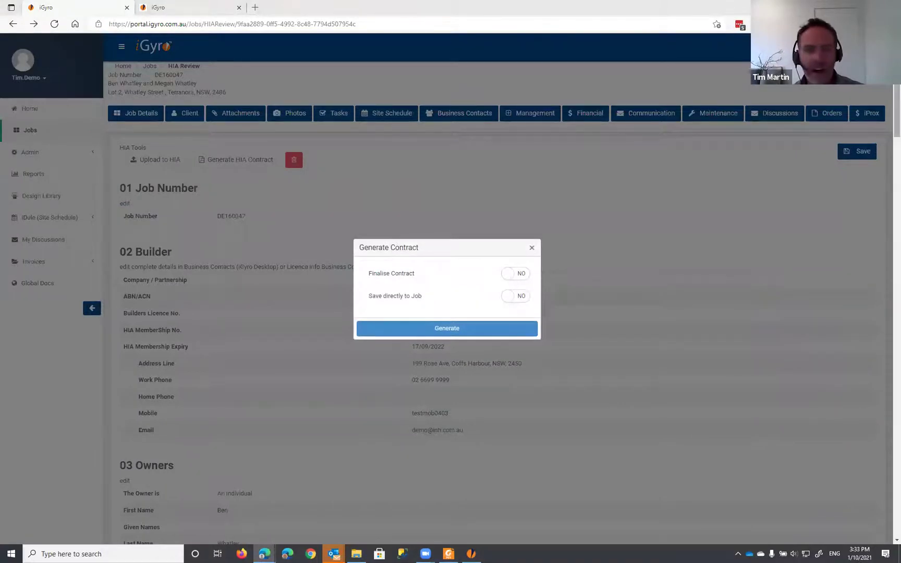
click(532, 247)
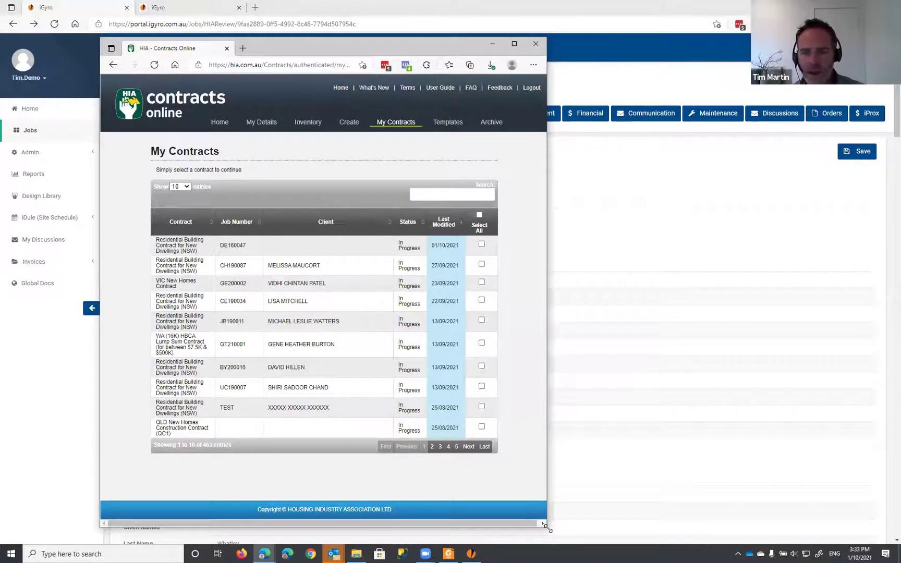
Enlarge the HIA Contracts Online window and open the most recently modified New Dwellings (NSW) contract for editing
drag(547, 528, 807, 509)
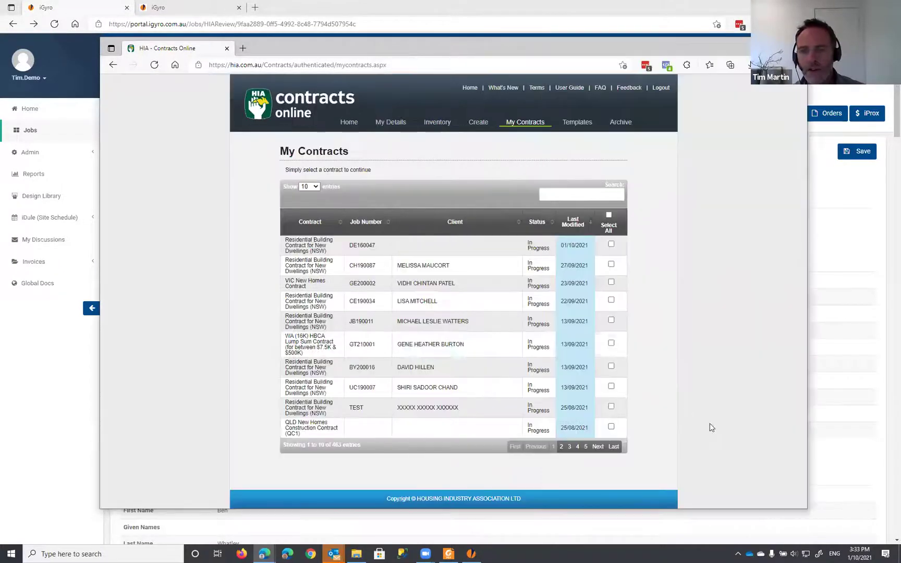
click(359, 248)
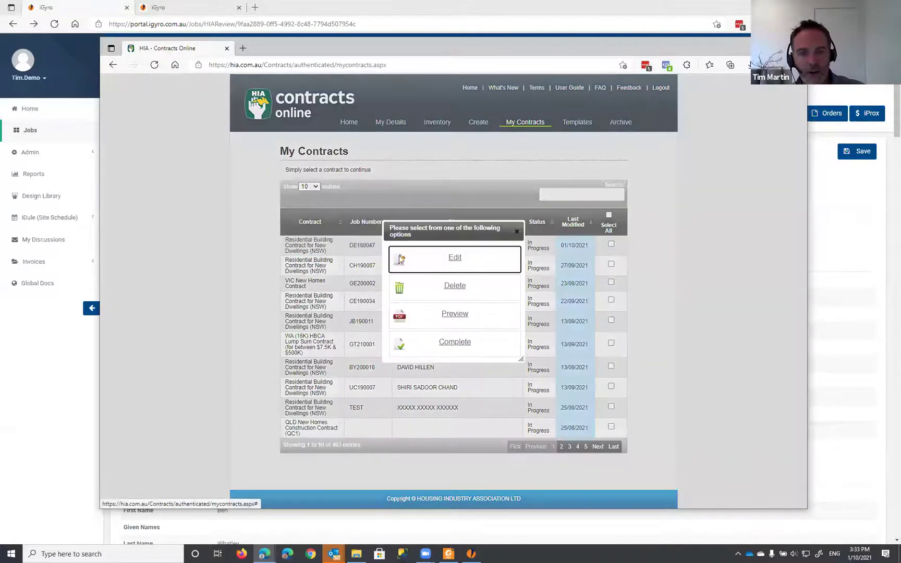
click(455, 259)
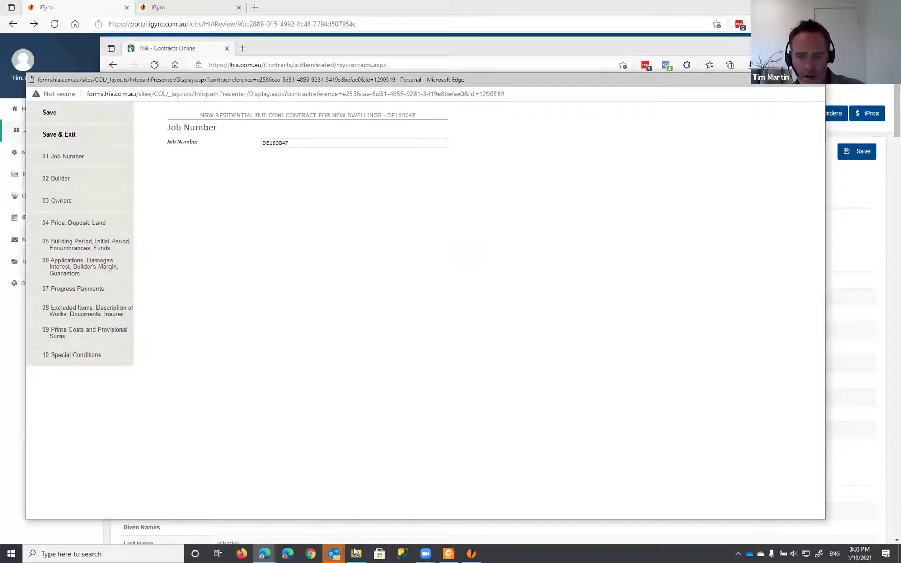
mouse_move(264, 554)
click(271, 503)
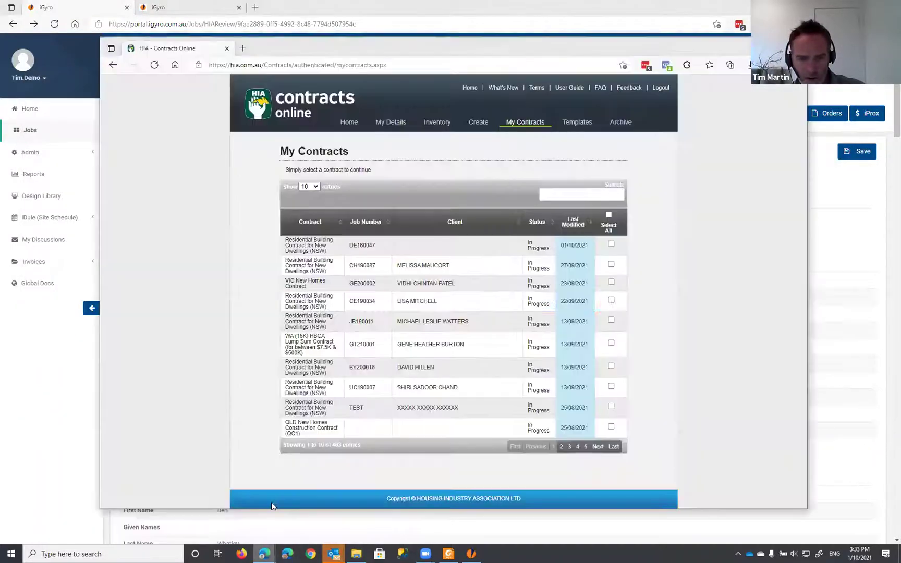
click(441, 246)
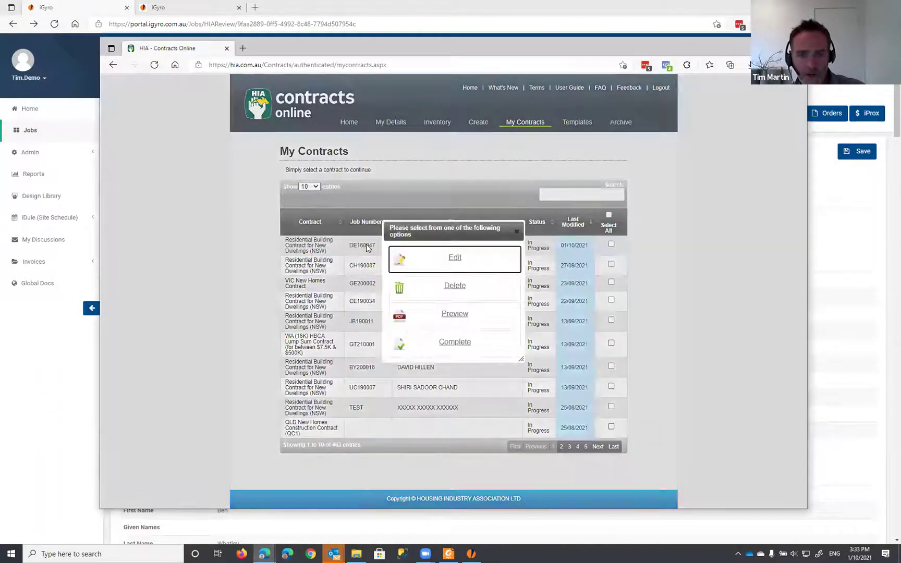
click(441, 259)
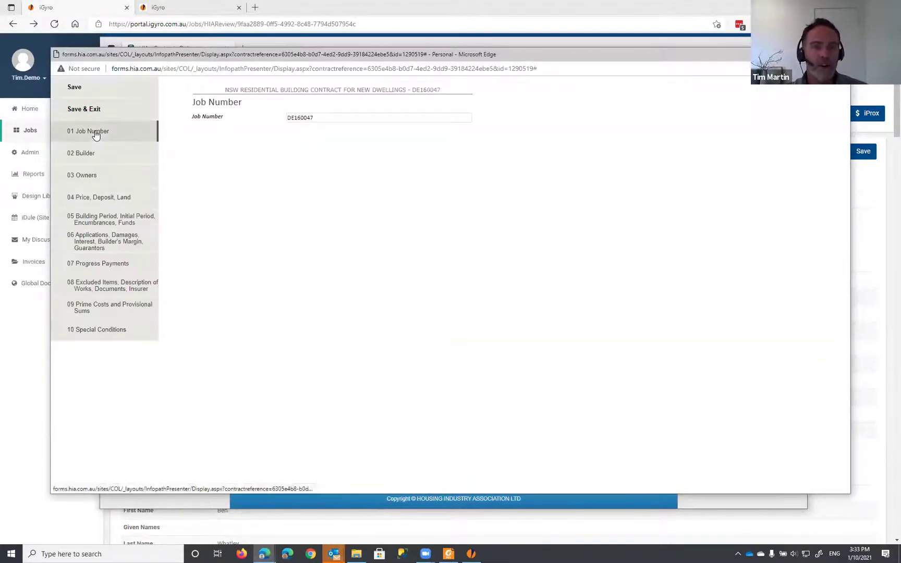
Go through the HIA contract form's sections from 02 Builder to 10 Special Conditions, and close the HIA windows to return to iGyro
click(95, 154)
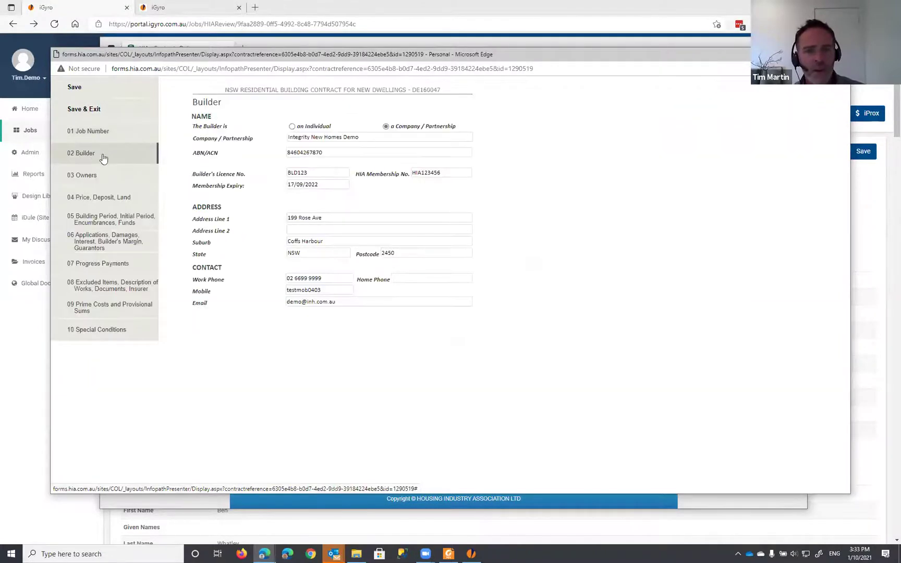
click(104, 177)
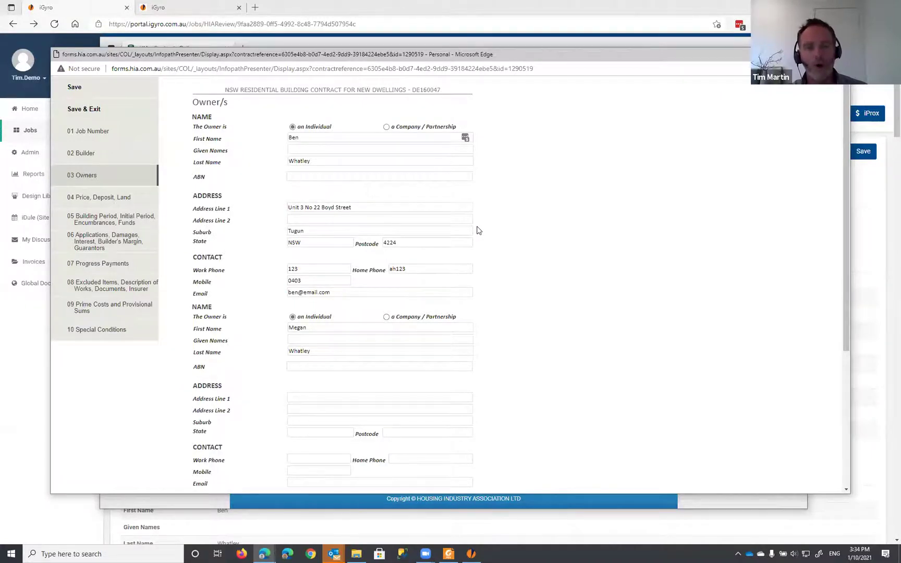
click(95, 198)
click(105, 220)
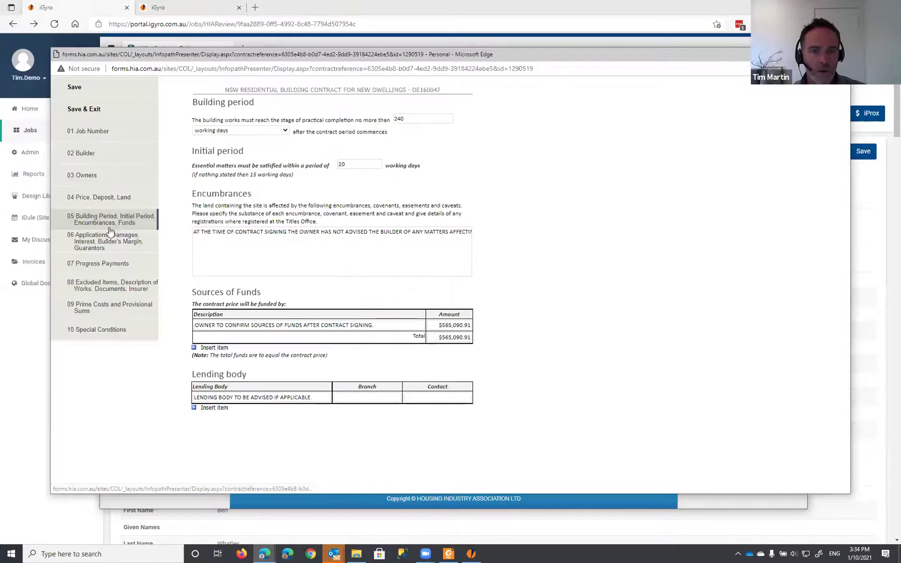
click(101, 245)
click(102, 265)
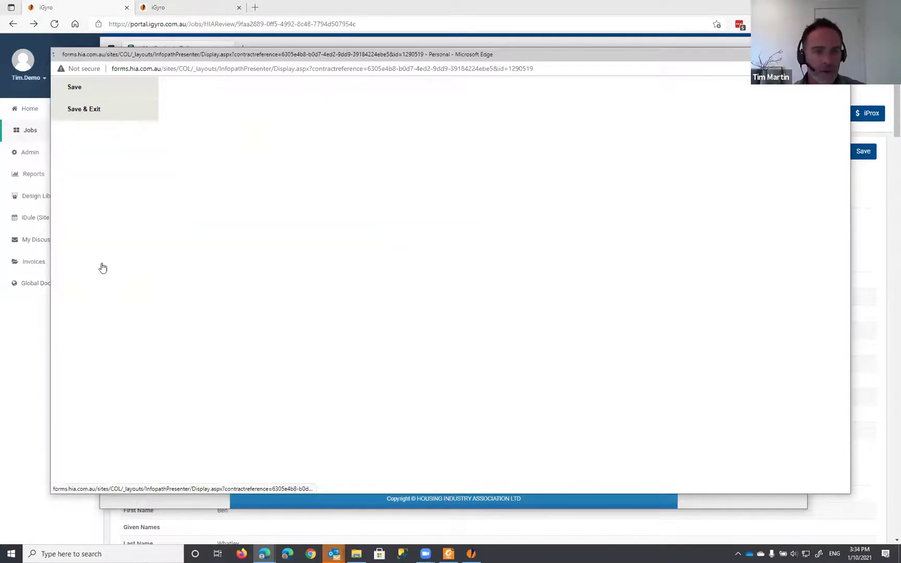
click(107, 287)
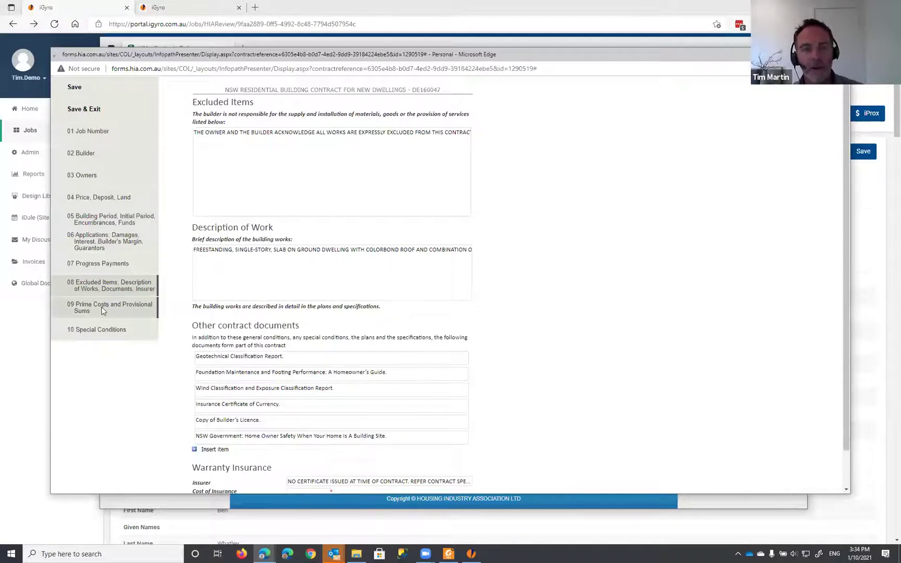
click(101, 308)
click(100, 331)
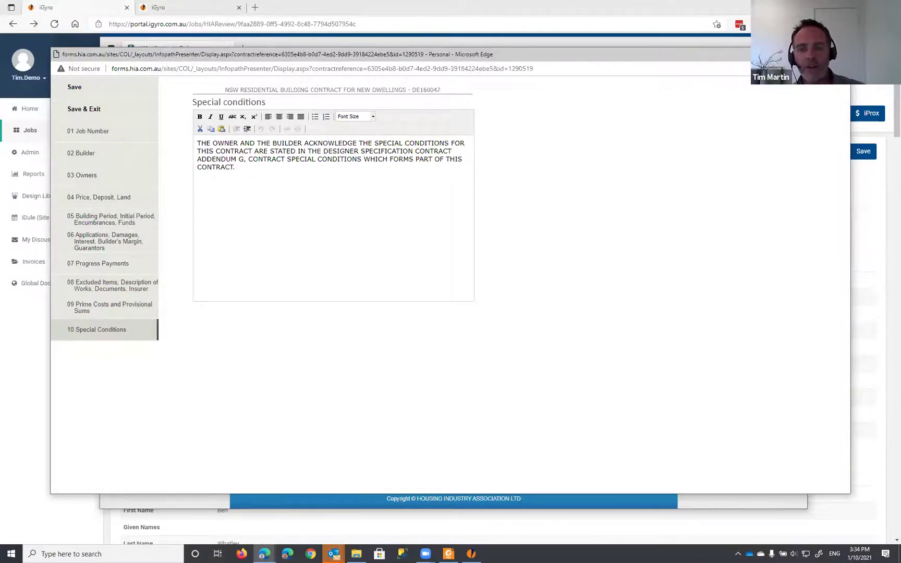
click(841, 54)
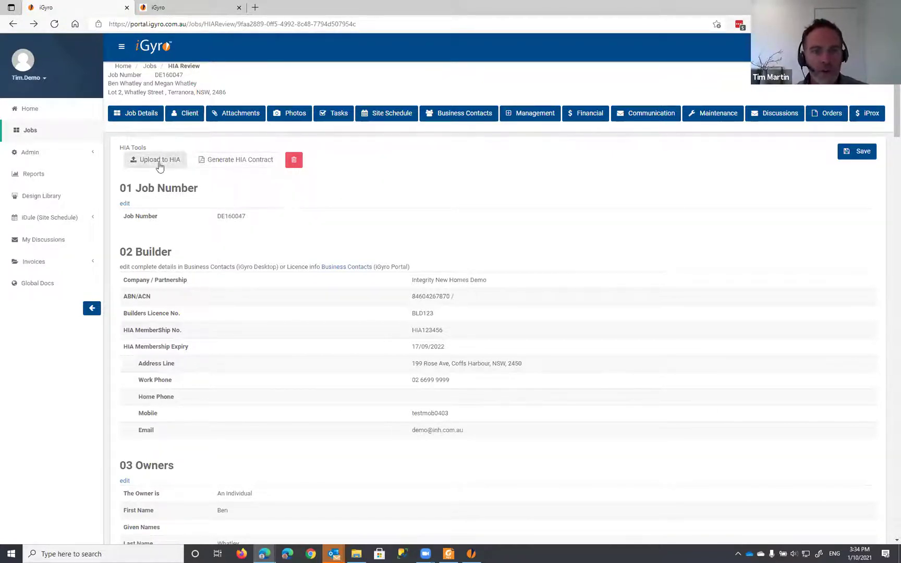
Delete the job's uploaded HIA contract on the HIA Review page and look back through the contract sections
click(294, 163)
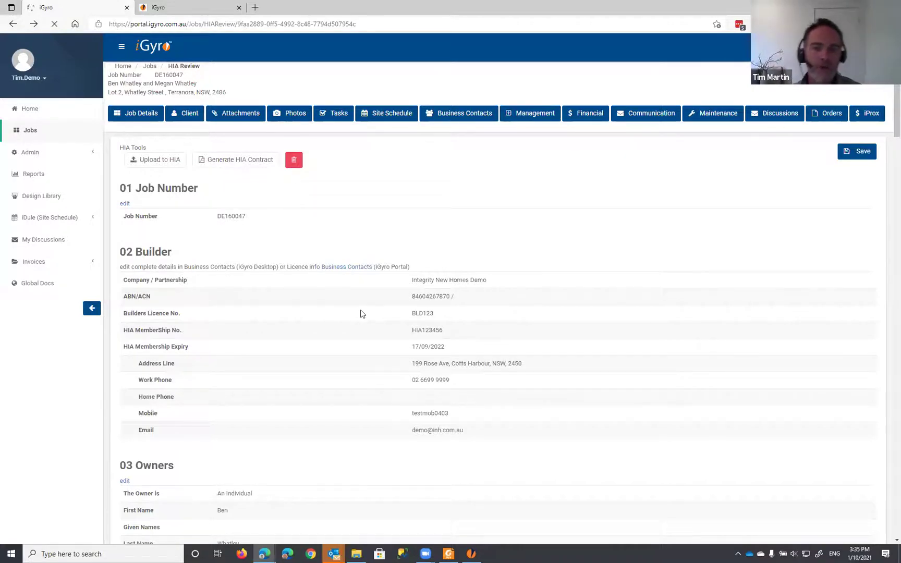
scroll(758, 199, down, 7)
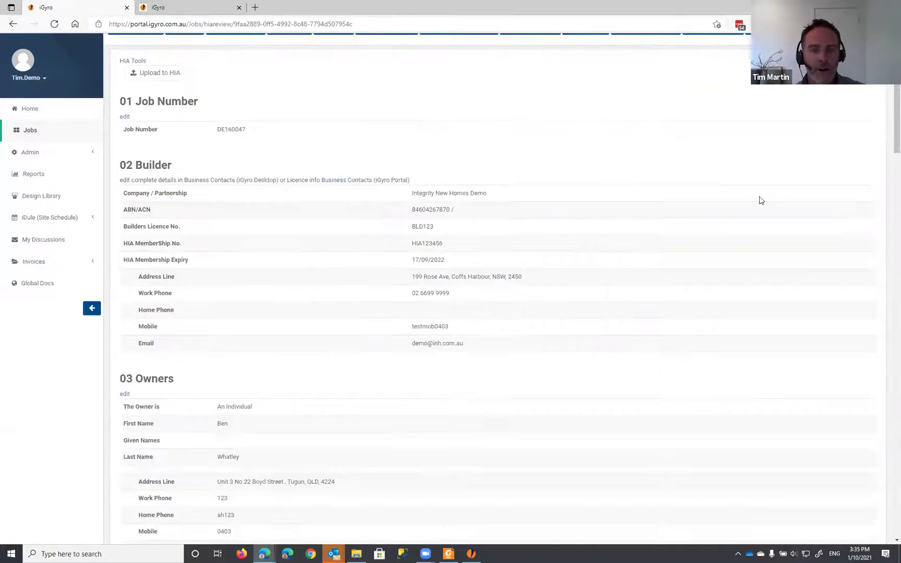
scroll(888, 411, down, 4)
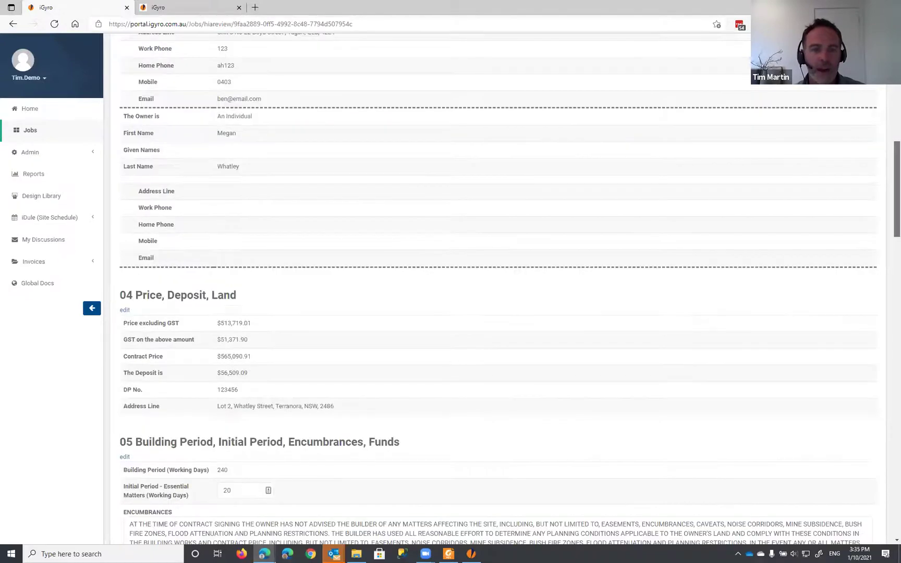
scroll(292, 365, down, 5)
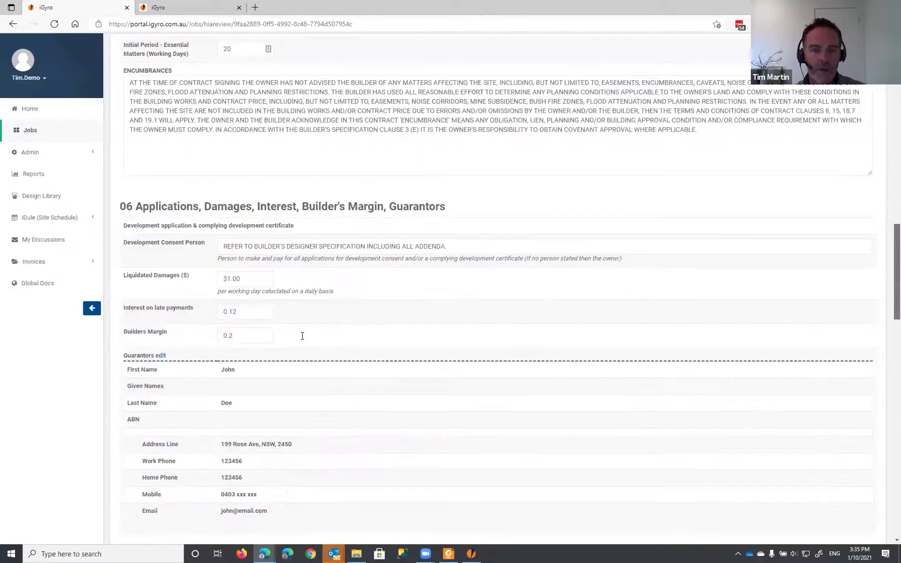
scroll(881, 347, down, 7)
scroll(881, 347, down, 7)
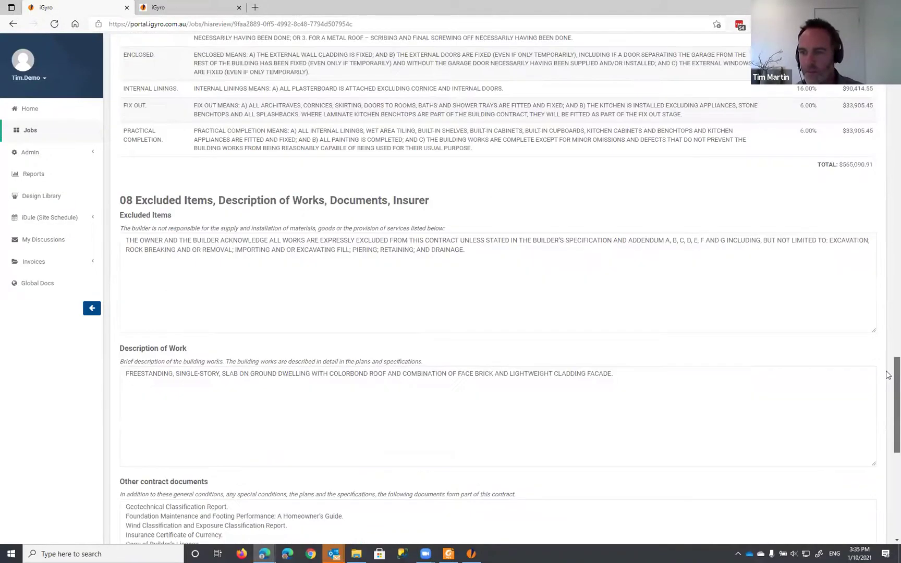
scroll(501, 289, up, 2)
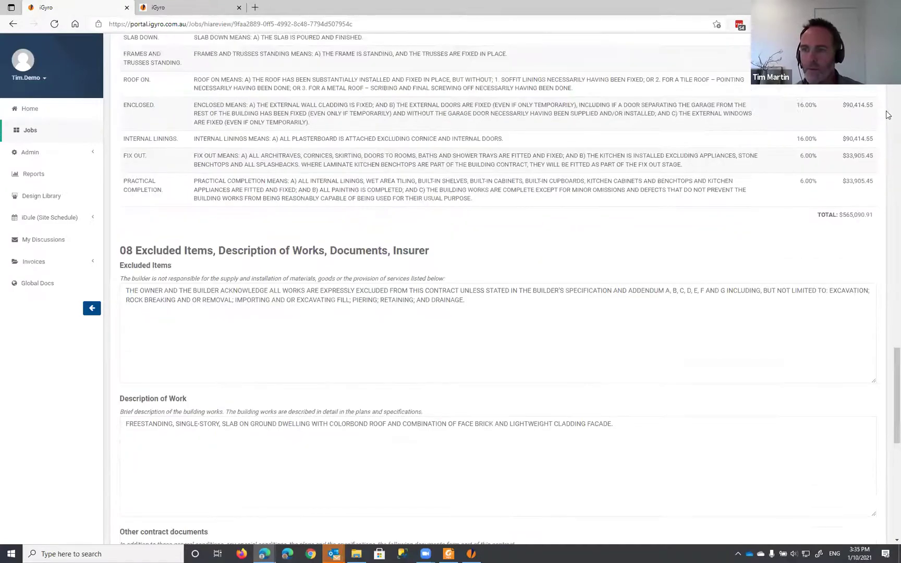
key(Home)
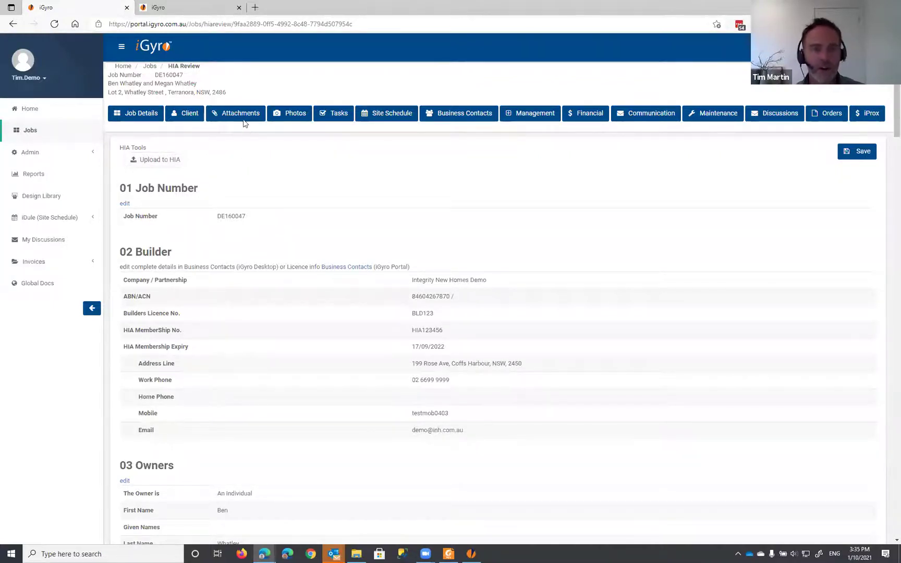
Check the HIA Contract entry in the job's Contract Doc Check and open the Contracts attachments folder
click(144, 117)
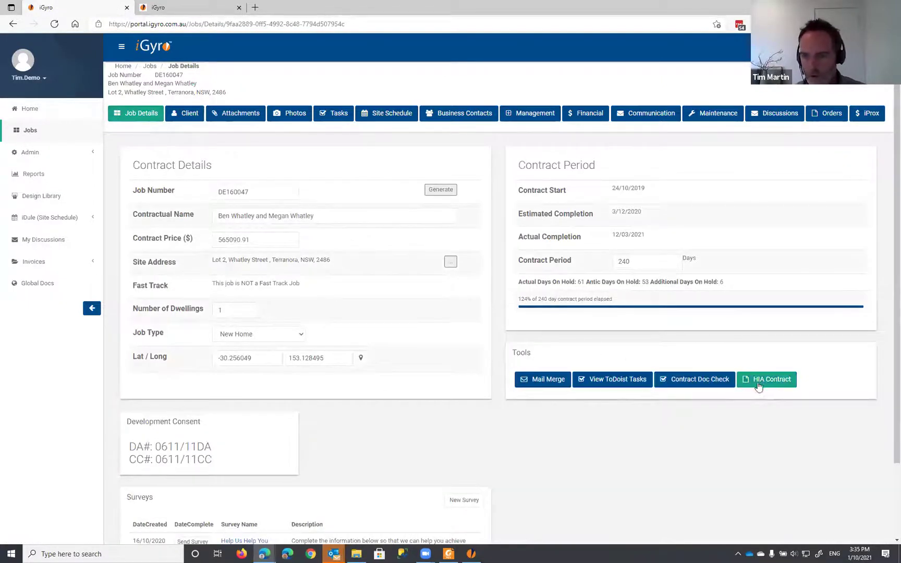
click(708, 385)
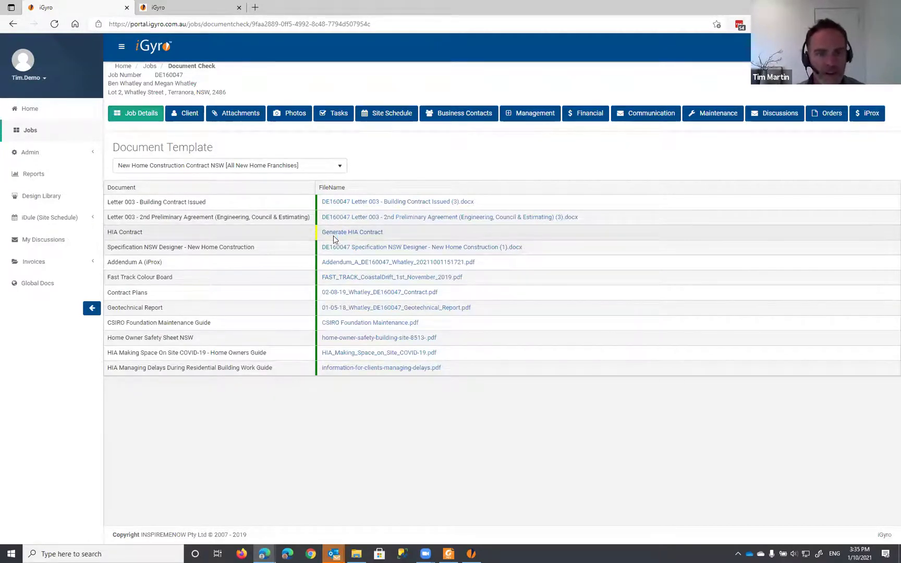
click(235, 119)
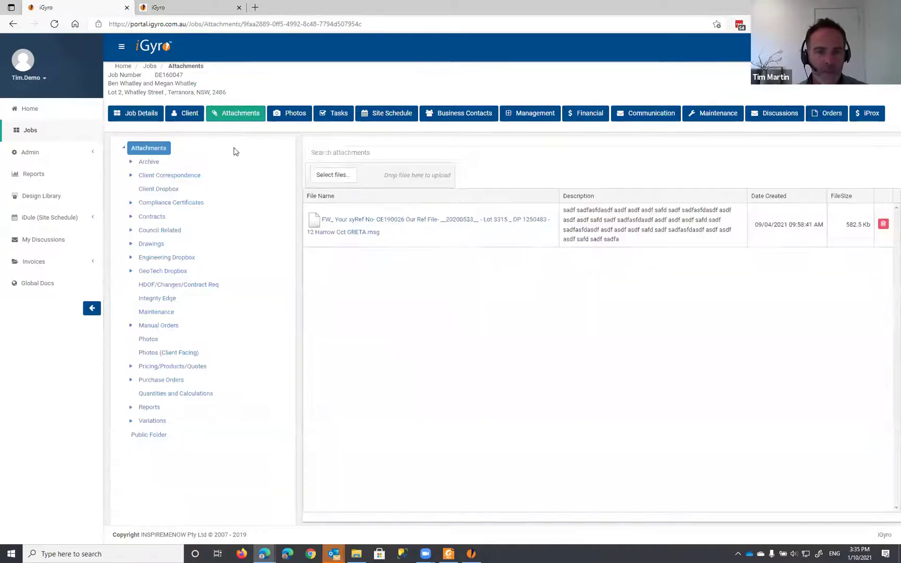
click(155, 220)
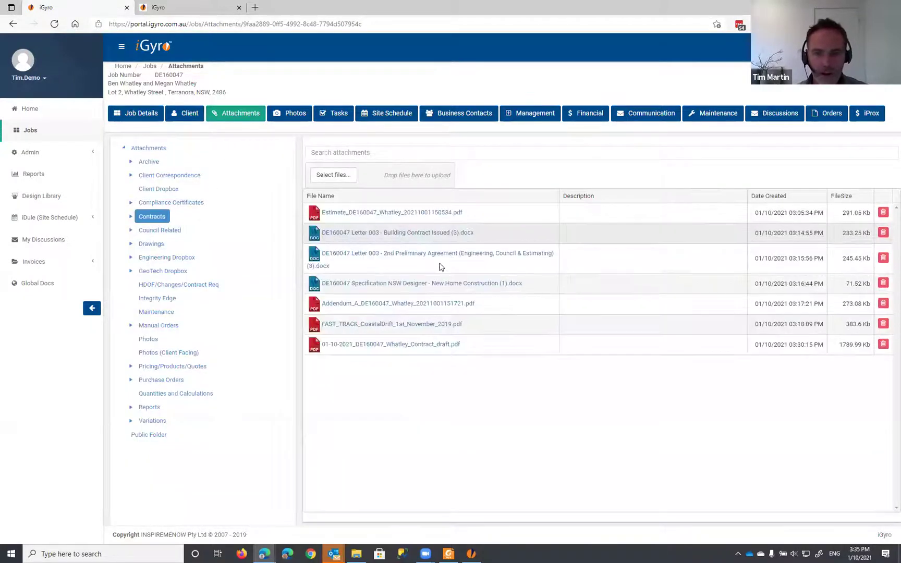
Rename the draft contract PDF attachment by removing "_draft" from the end of its file name
click(485, 344)
click(535, 342)
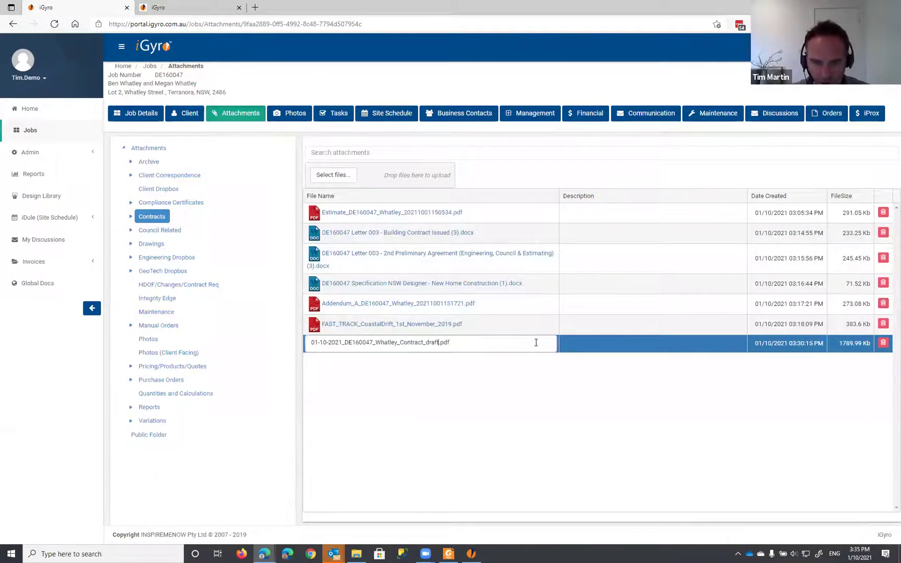
key(BackSpace)
key(BackSpace)
key(BackSpace)
key(BackSpace)
key(BackSpace)
key(BackSpace)
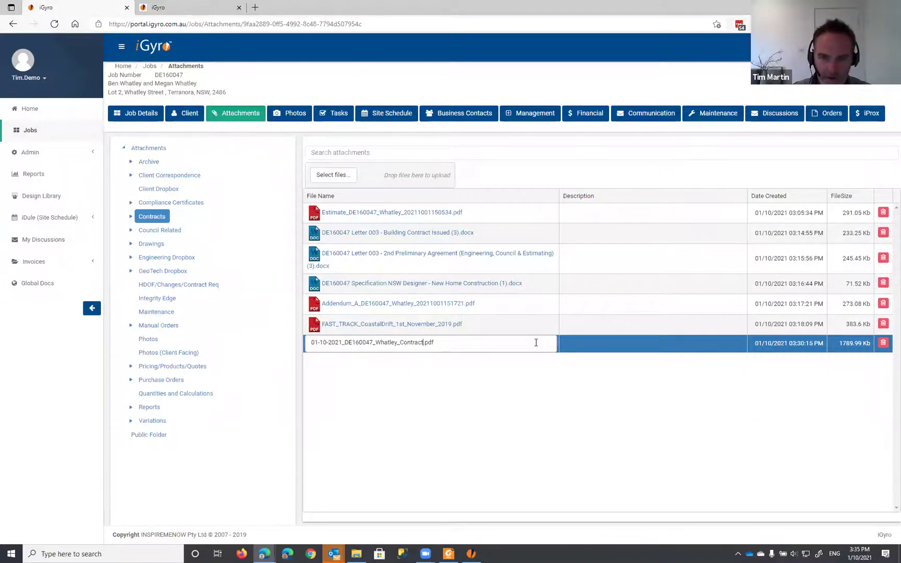
key(Return)
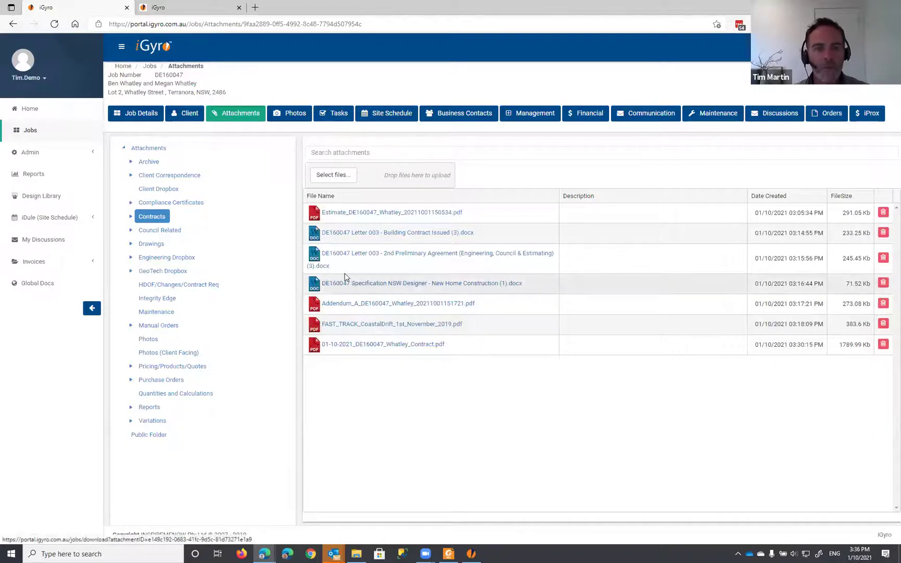
Return to the Document Check list, open the PDF matched to HIA Contract, look over its first pages, and go back
click(15, 26)
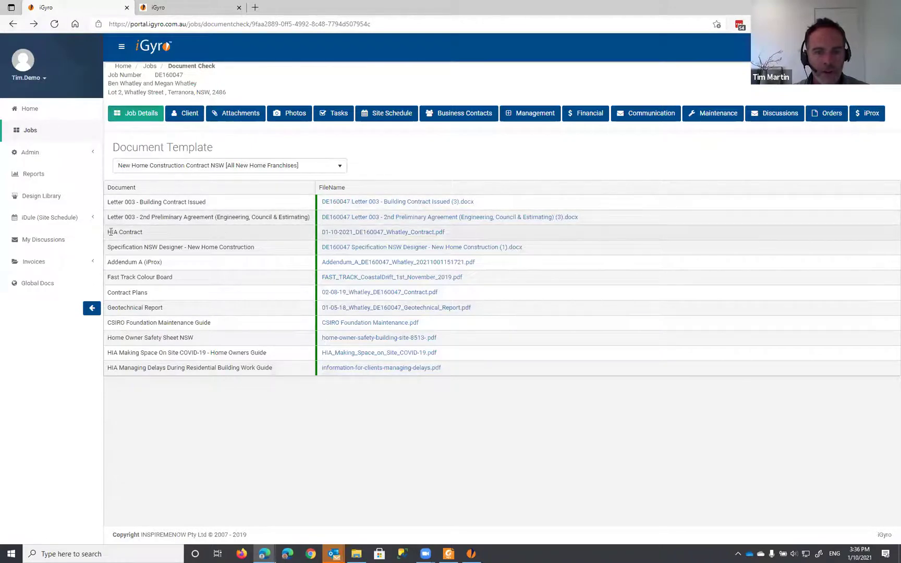
click(182, 232)
click(416, 234)
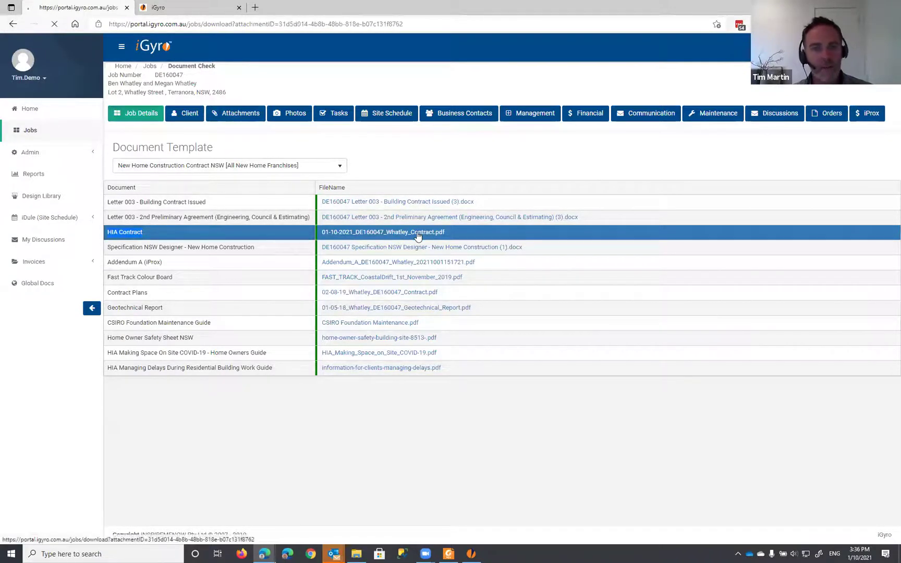
scroll(417, 235, down, 15)
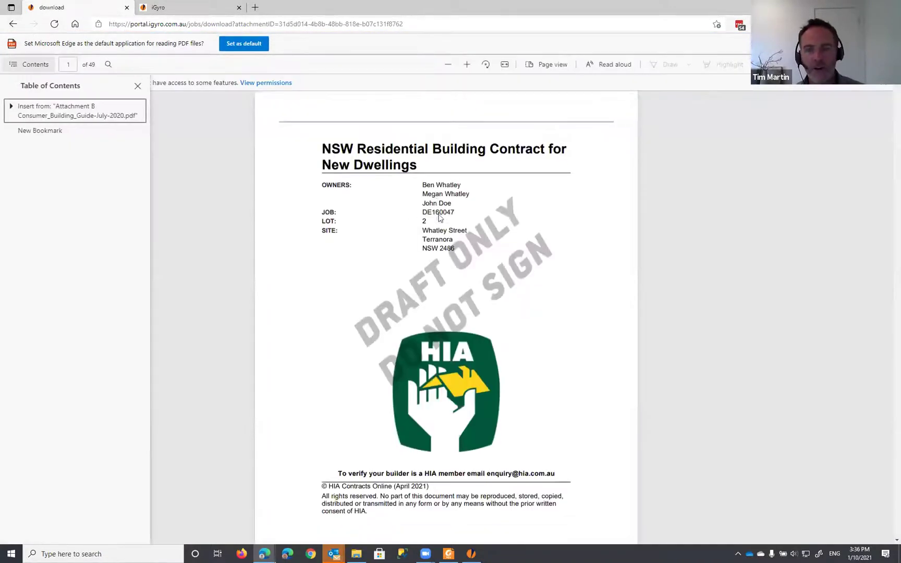
scroll(439, 214, up, 15)
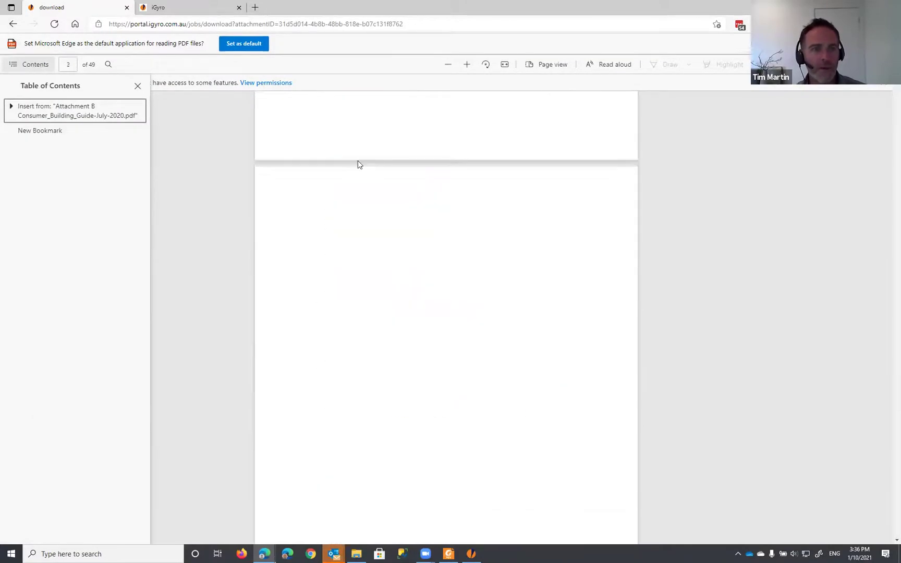
click(14, 24)
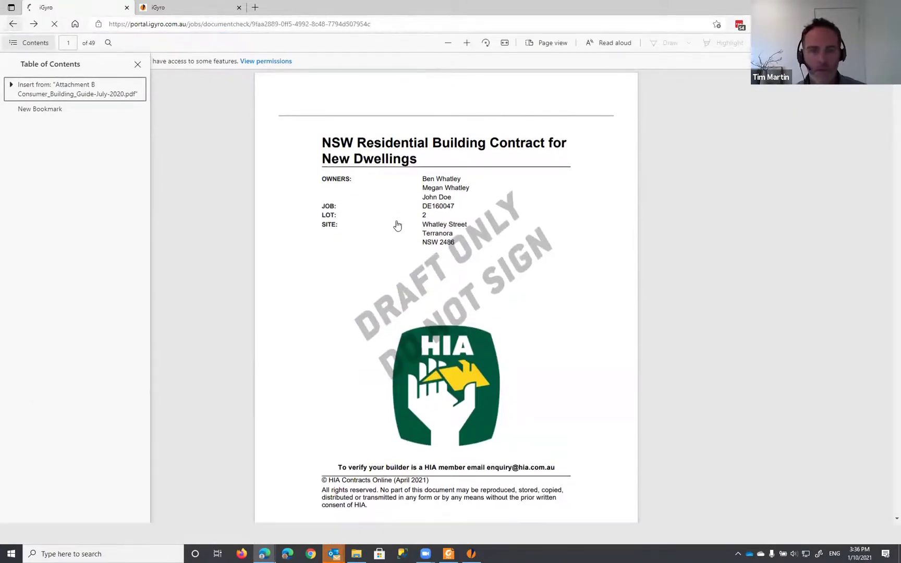